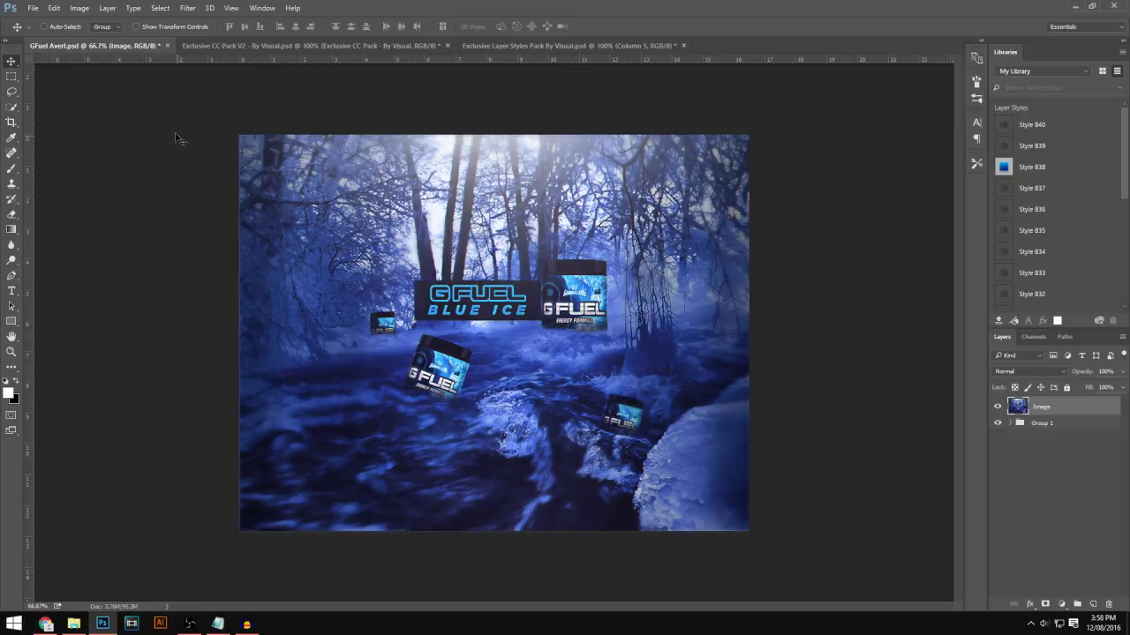
Create a new 1300 × 1010 pixel RGB document at 200 pixels/inch with a white background
click(33, 9)
click(46, 20)
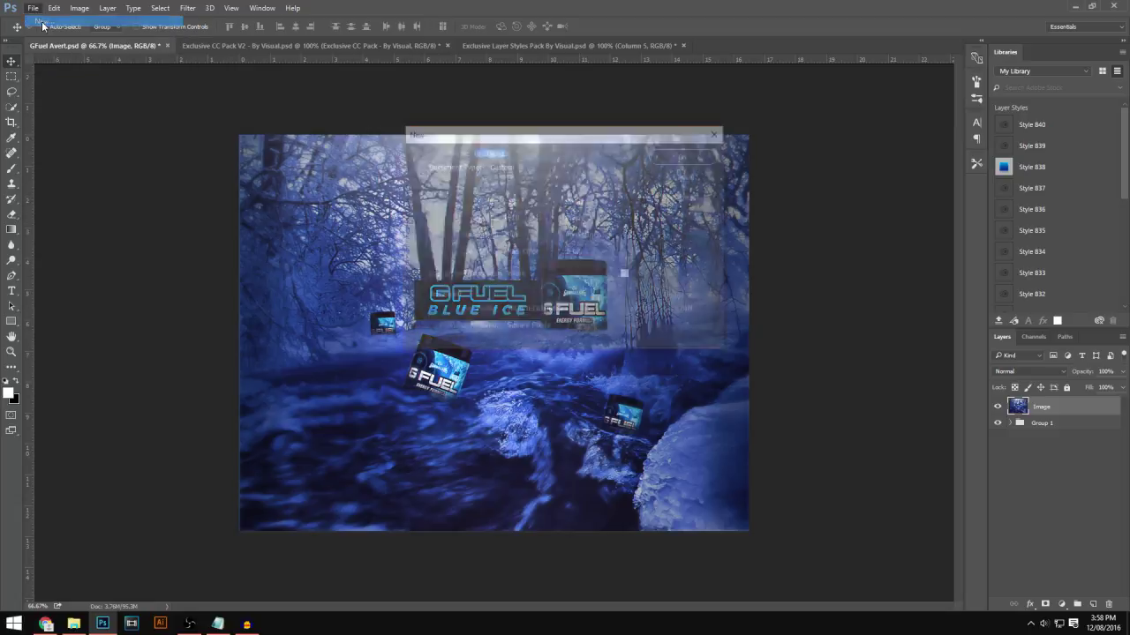
drag(521, 142, 499, 176)
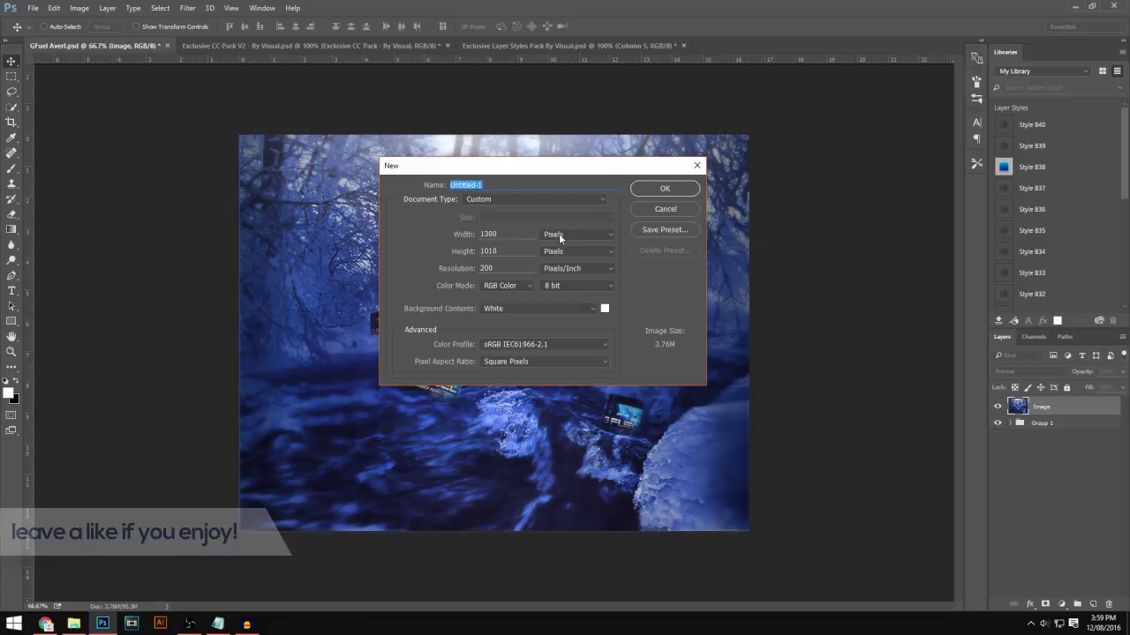
click(664, 189)
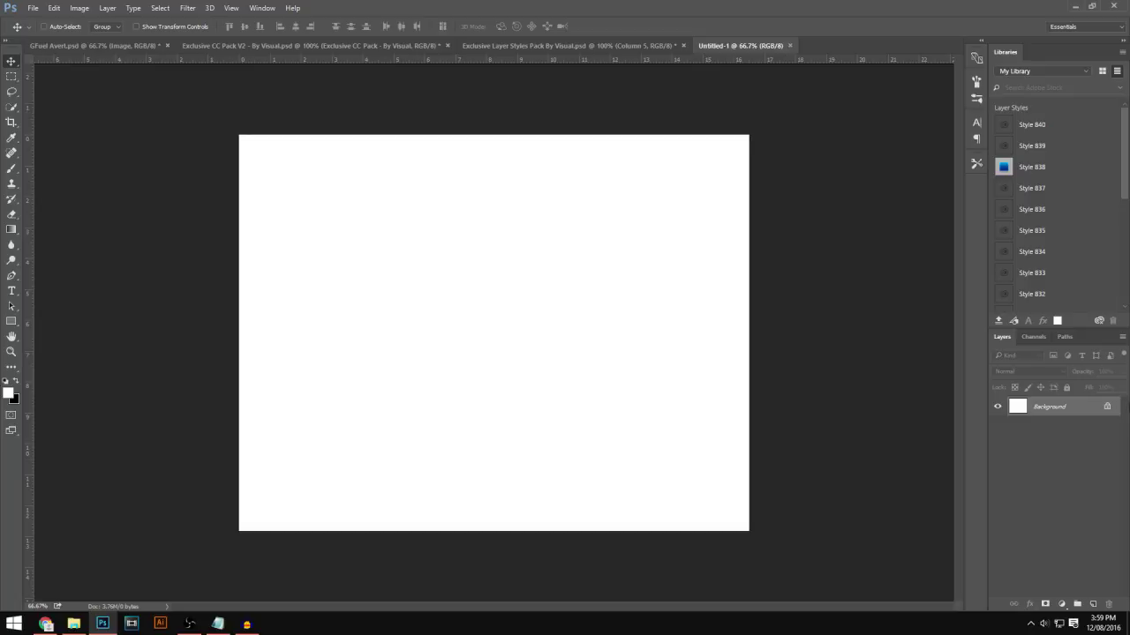
Unlock the white background layer and apply a black (000000) Color Overlay to it
click(1105, 407)
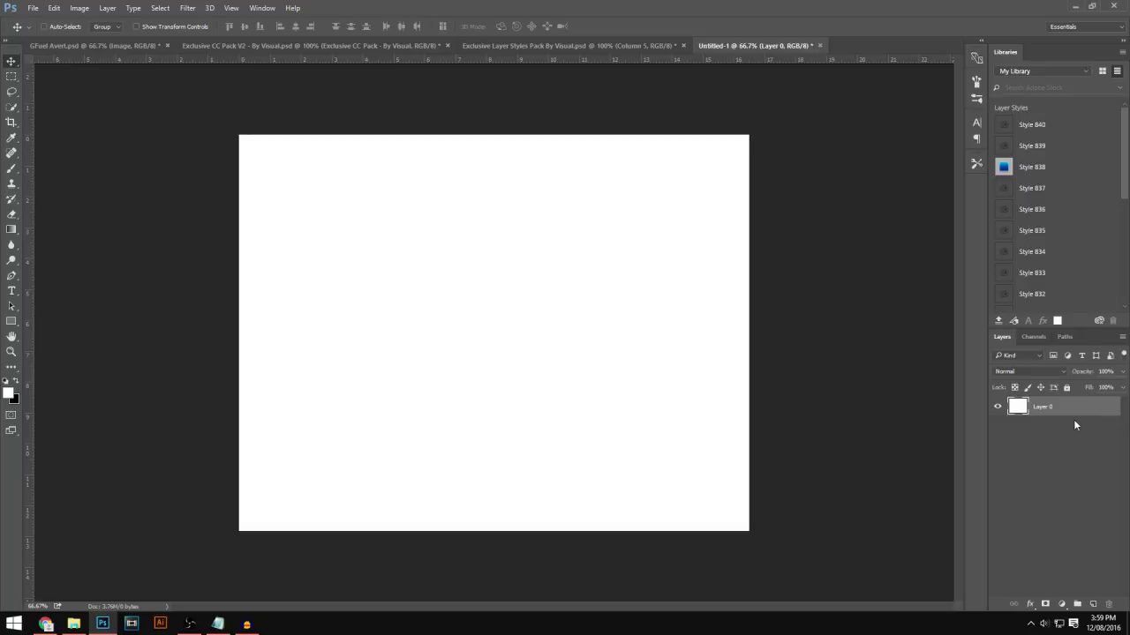
click(998, 407)
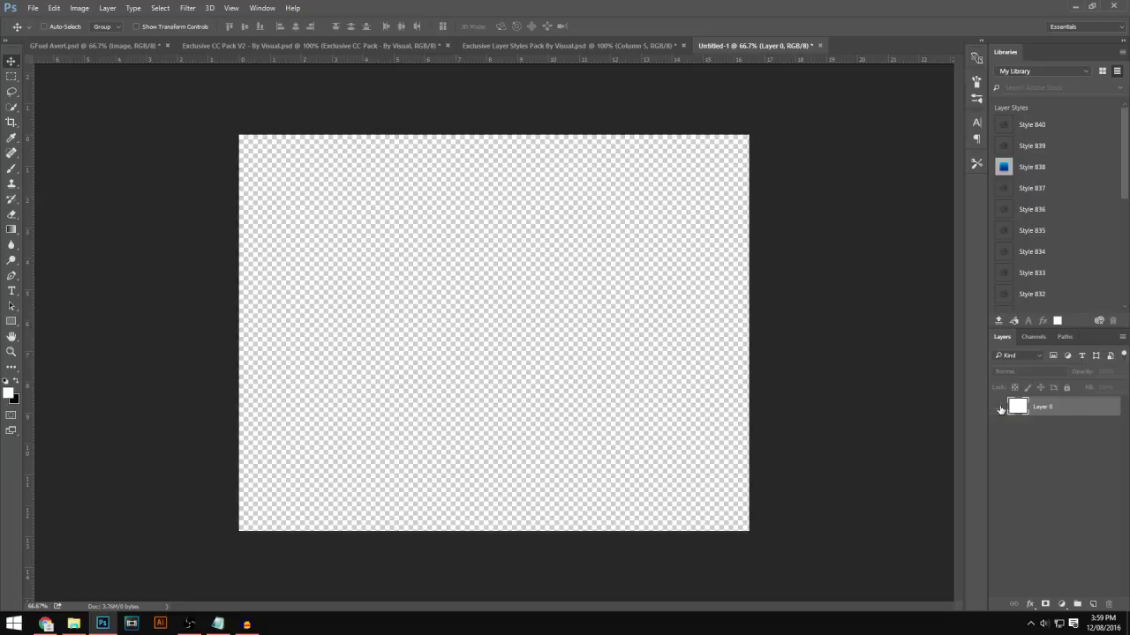
click(998, 407)
double_click(1063, 418)
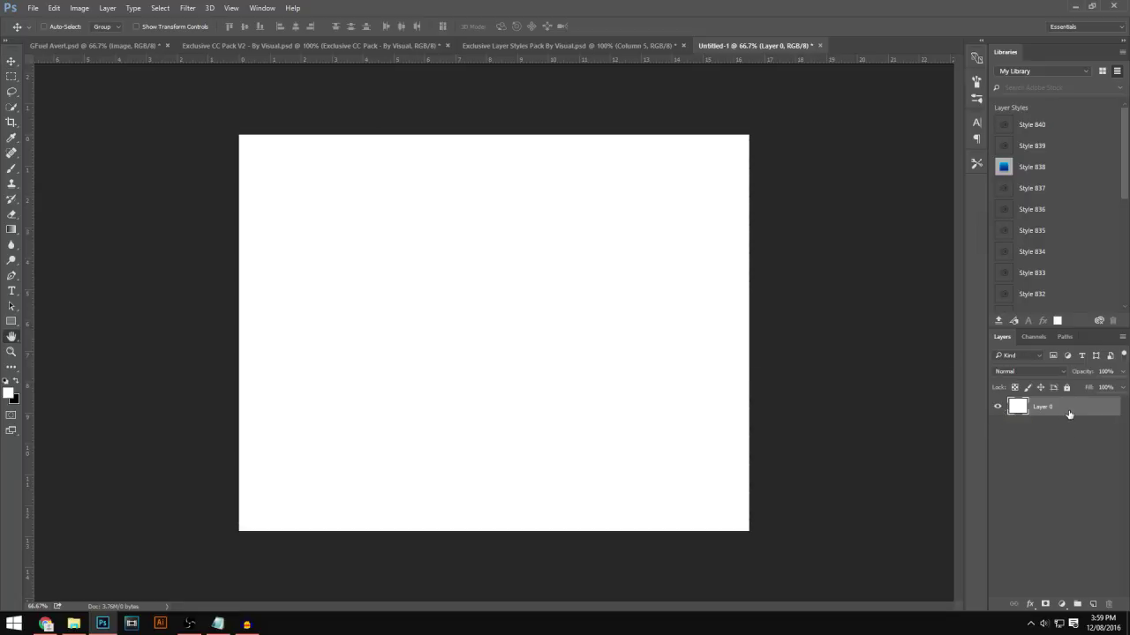
click(661, 267)
click(891, 146)
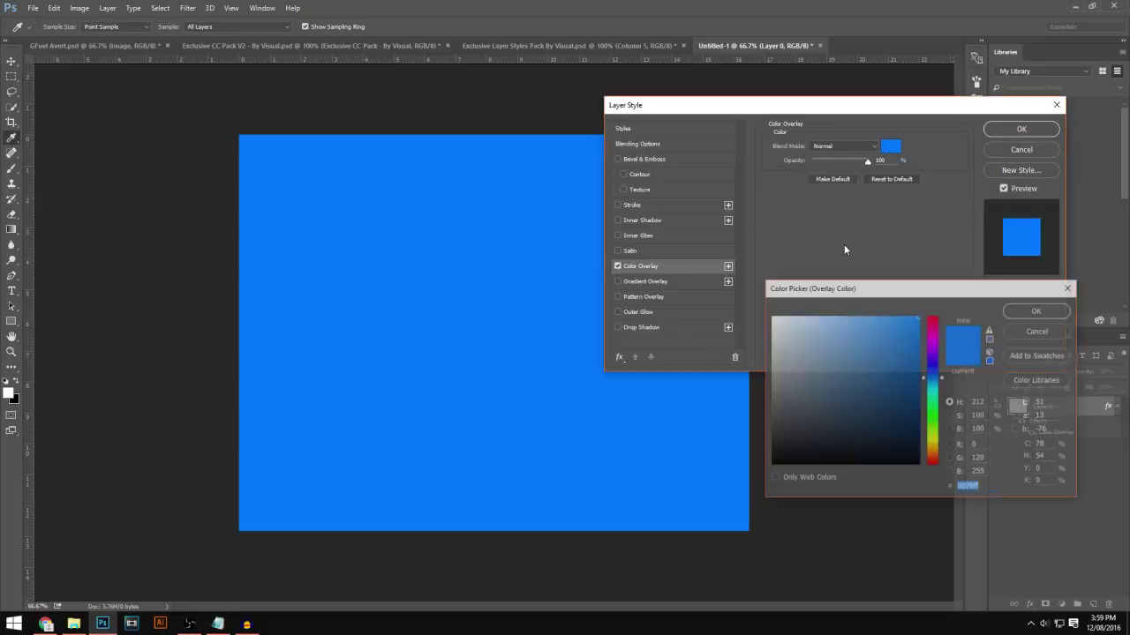
text(000000)
click(1037, 310)
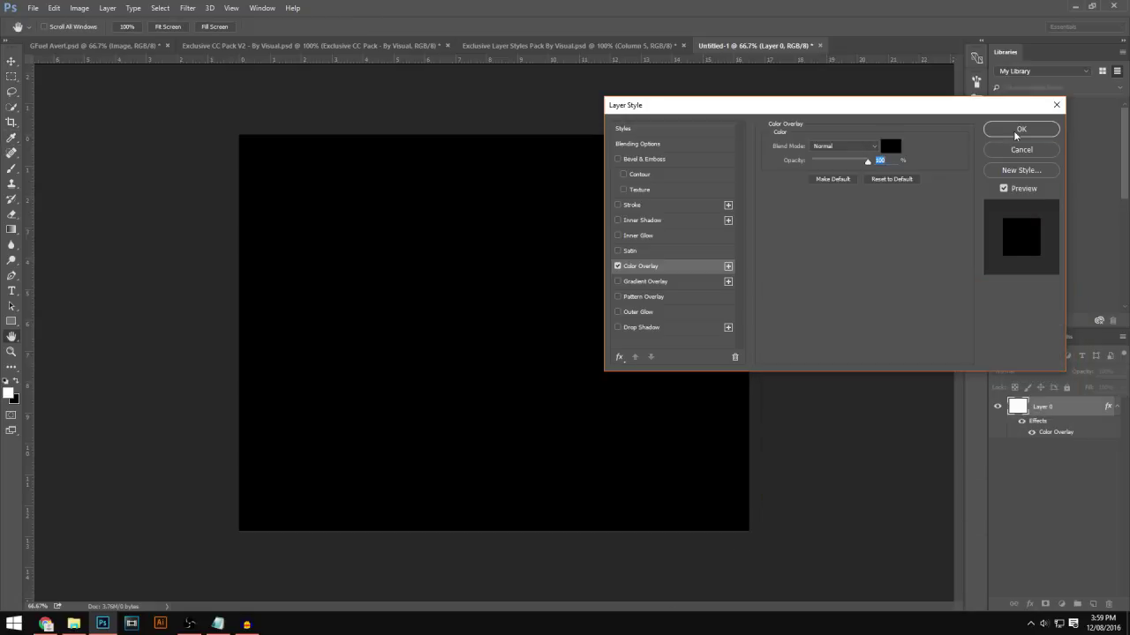
click(1015, 130)
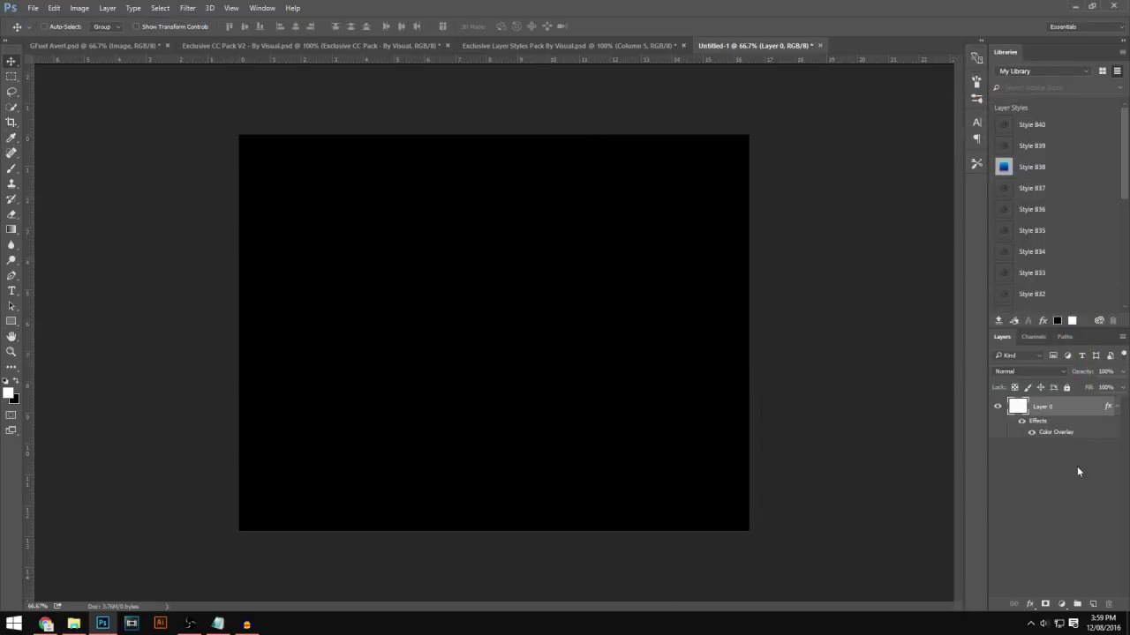
Switch to Chrome and examine the frozen river wallpaper on WallpapersCraft as a background image
click(46, 624)
click(179, 9)
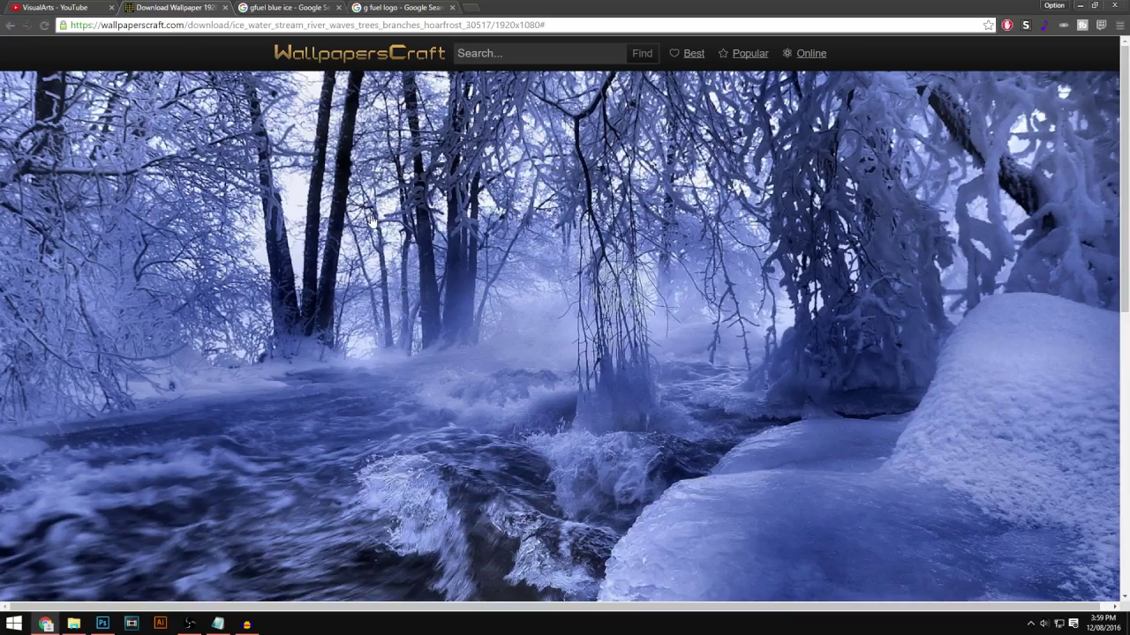
scroll(461, 328, down, 4)
scroll(462, 328, up, 4)
scroll(481, 406, down, 6)
scroll(482, 402, up, 4)
scroll(477, 388, down, 5)
scroll(474, 370, up, 7)
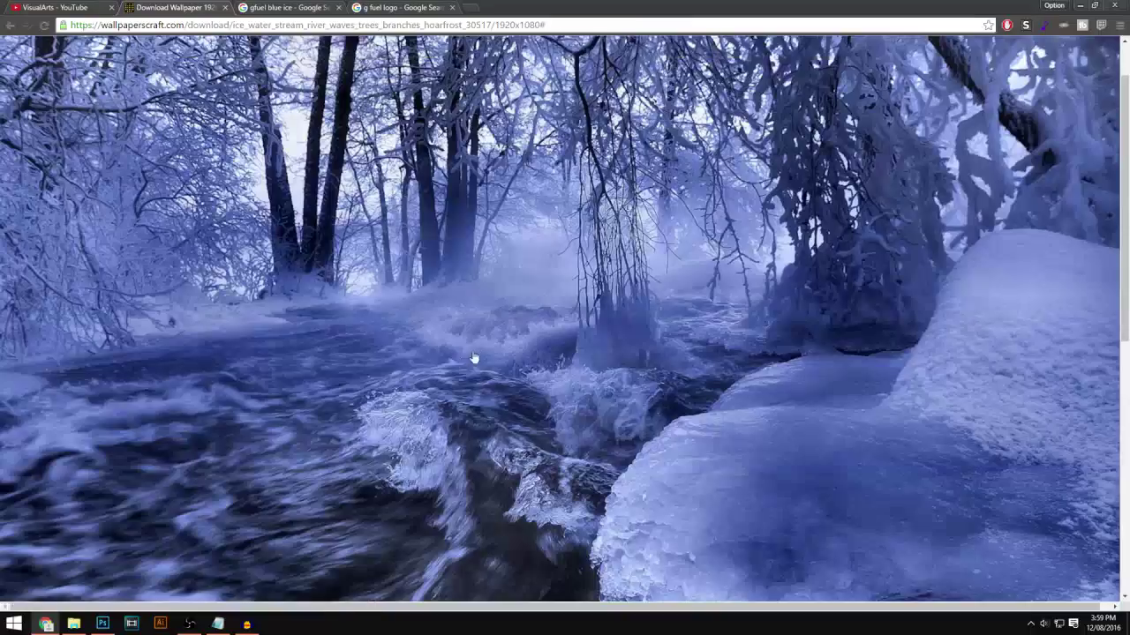
scroll(474, 357, up, 1)
scroll(478, 307, down, 1)
scroll(479, 304, up, 1)
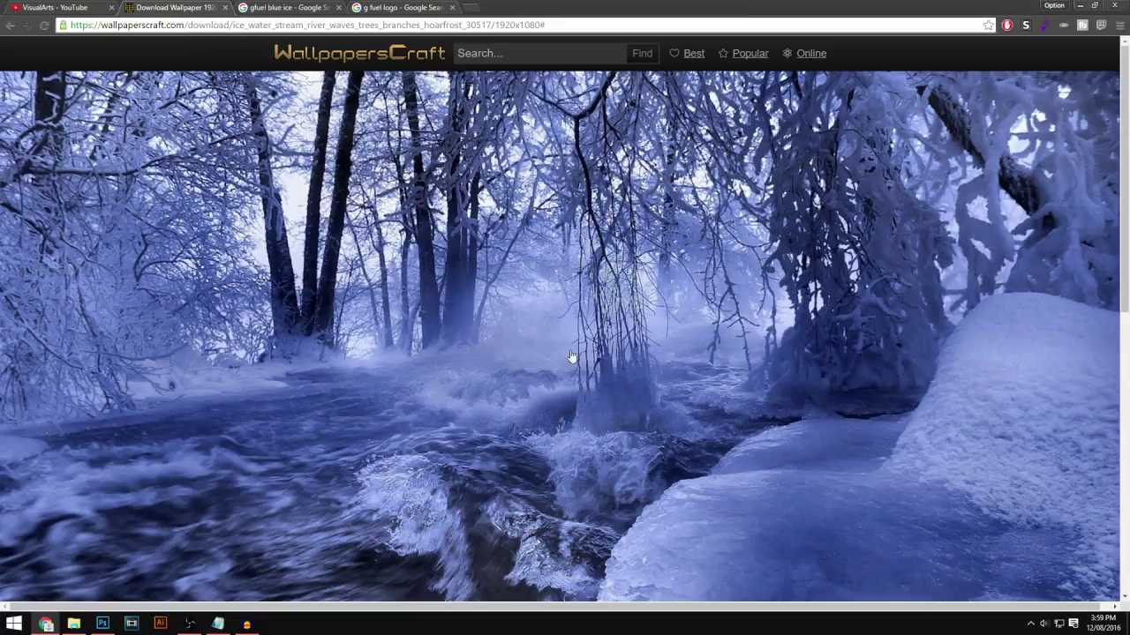
scroll(507, 285, down, 1)
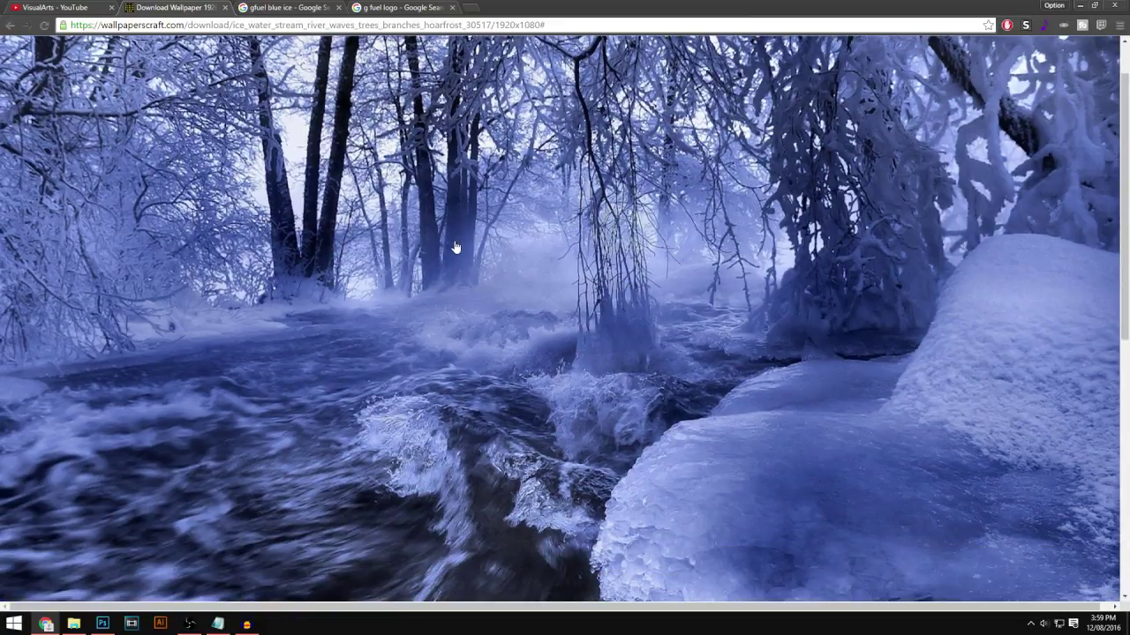
Copy the frozen river wallpaper from the browser and paste it into the new Photoshop document above the black layer
right_click(454, 241)
click(505, 282)
click(102, 623)
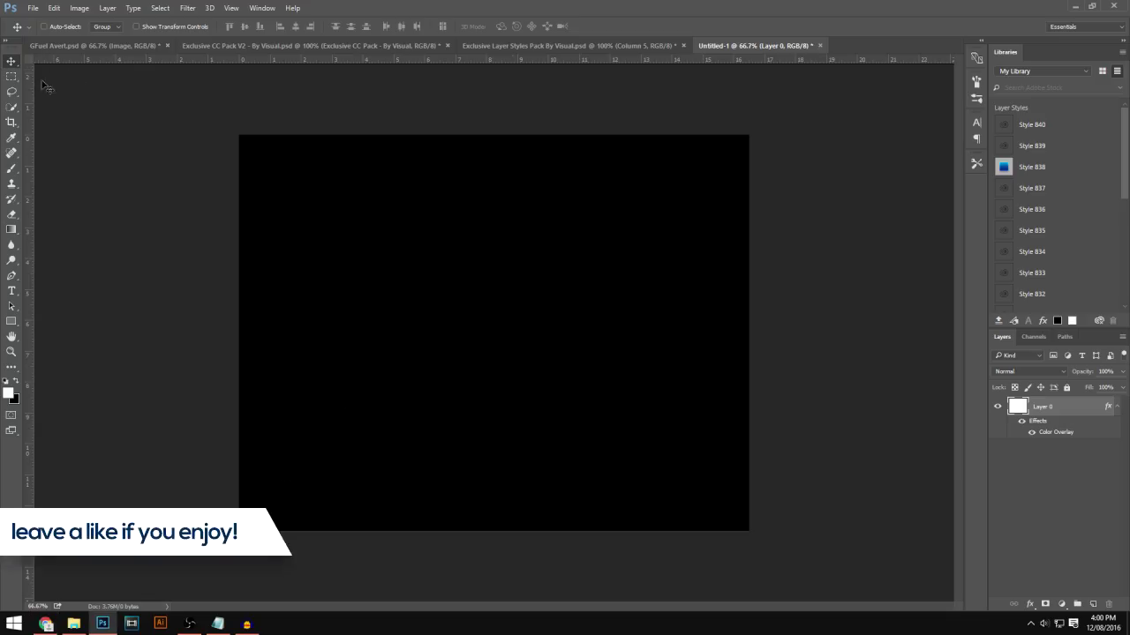
key(ctrl)
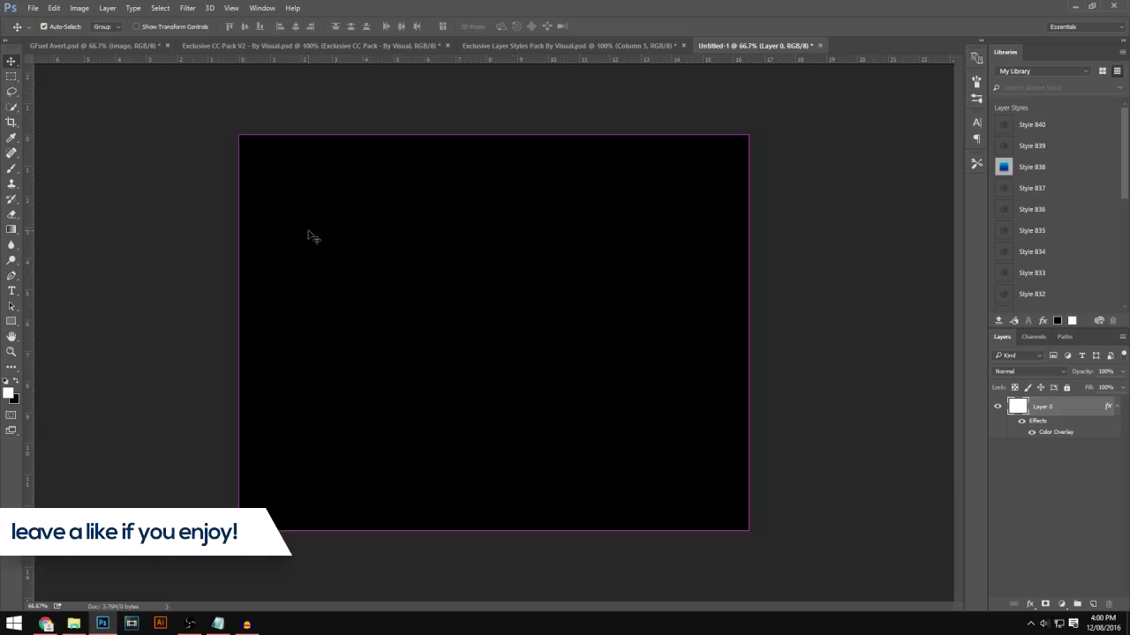
key(ctrl+v)
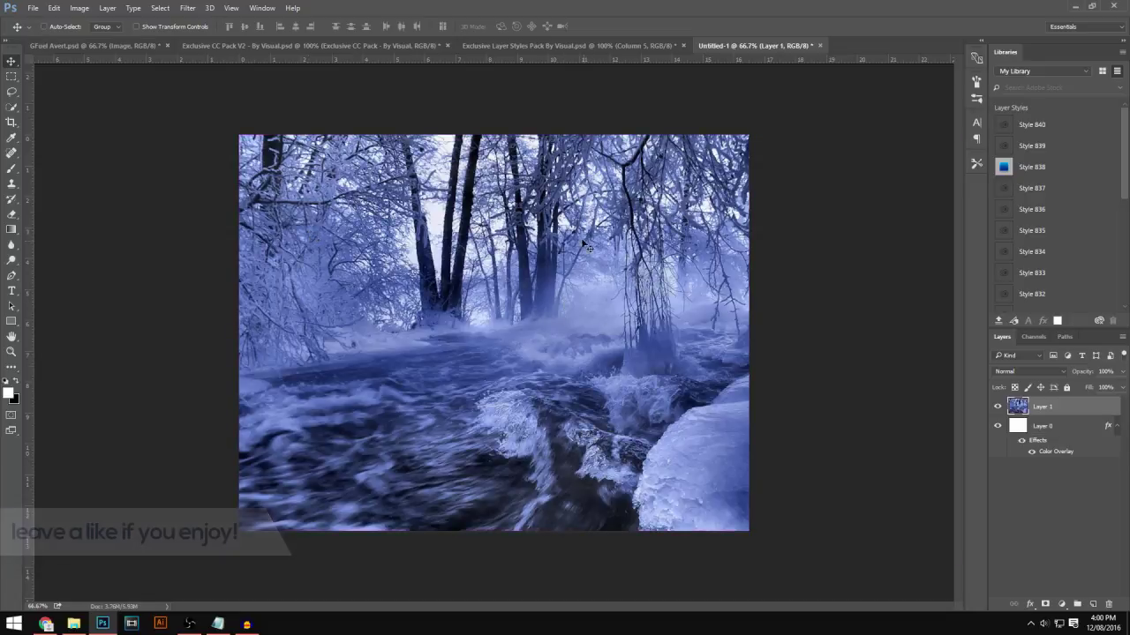
click(113, 45)
click(727, 44)
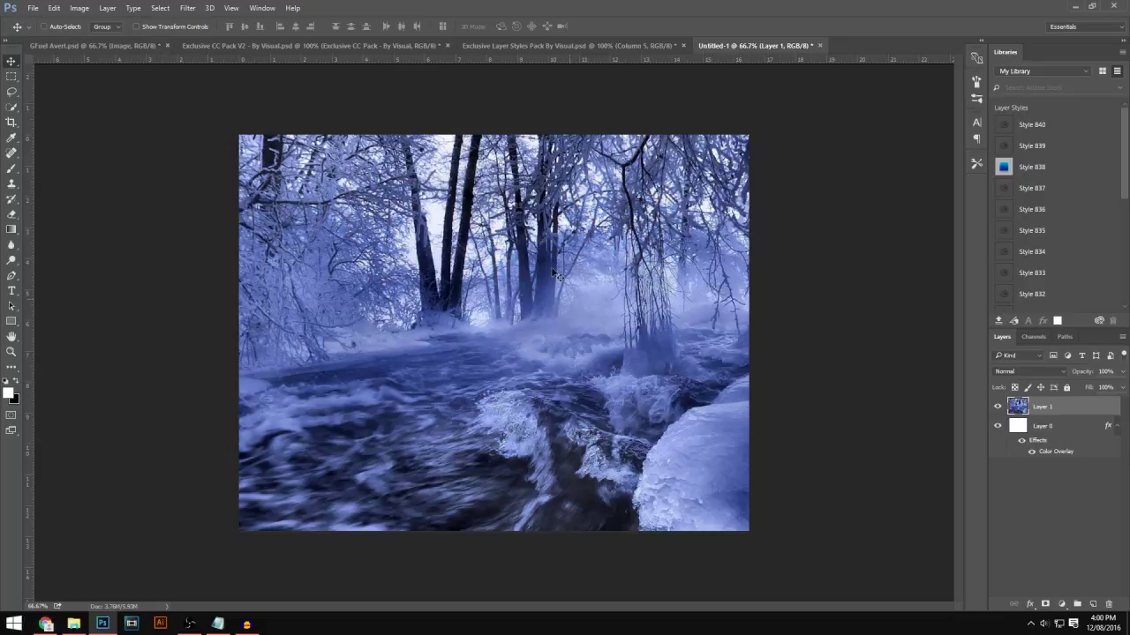
Rasterize the layer style of the black base layer and make the river image layer active
right_click(1080, 438)
click(999, 247)
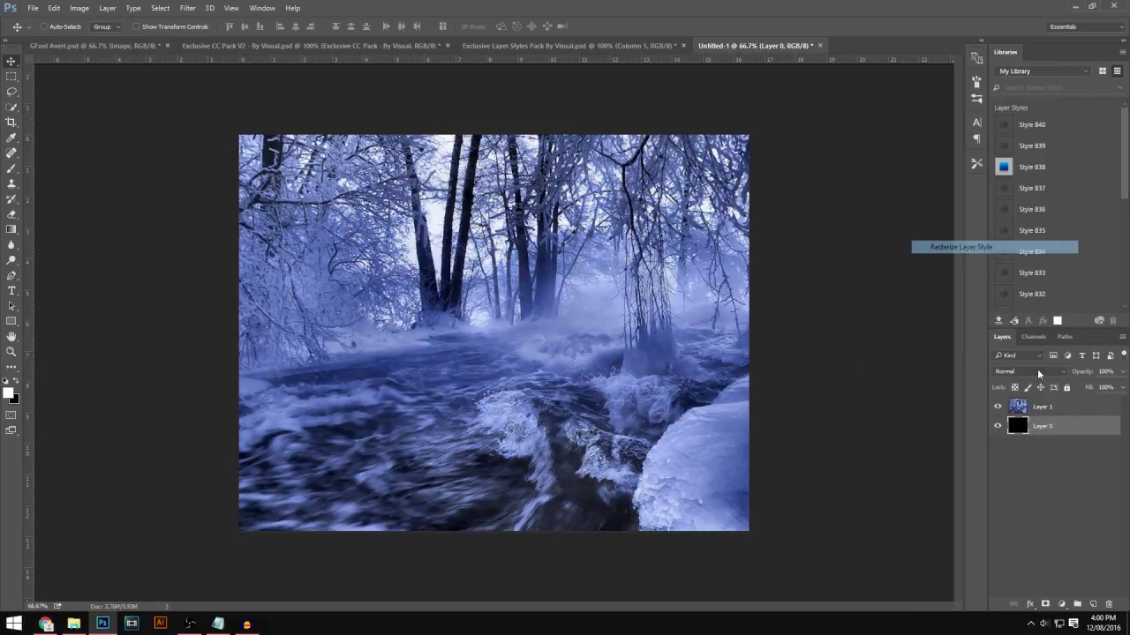
click(1071, 408)
Switch to Chrome and save the G FUEL Blue Ice tub from the image search results to Pictures as Blue Ice (1).png
key(alt+Tab)
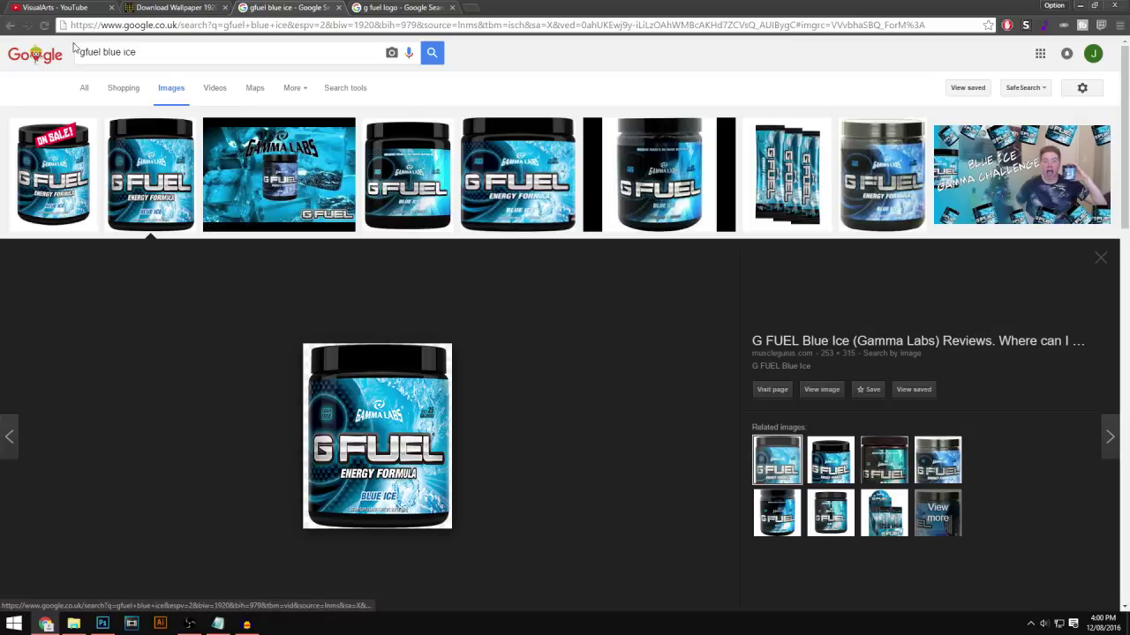
triple_click(210, 53)
scroll(344, 237, down, 3)
scroll(345, 237, up, 3)
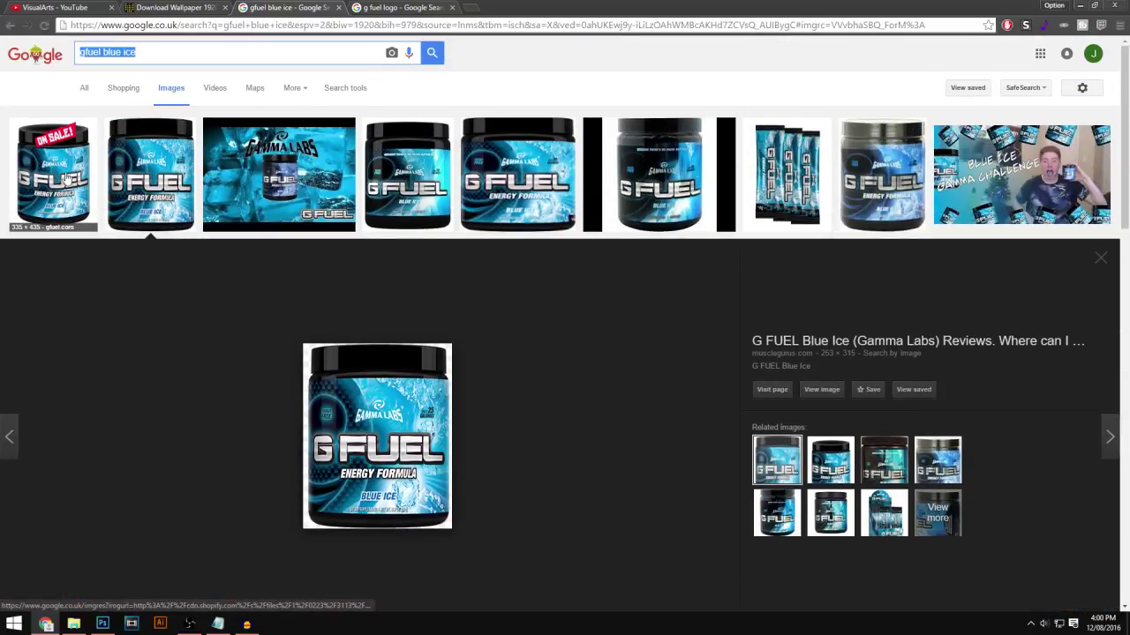
click(55, 165)
click(150, 93)
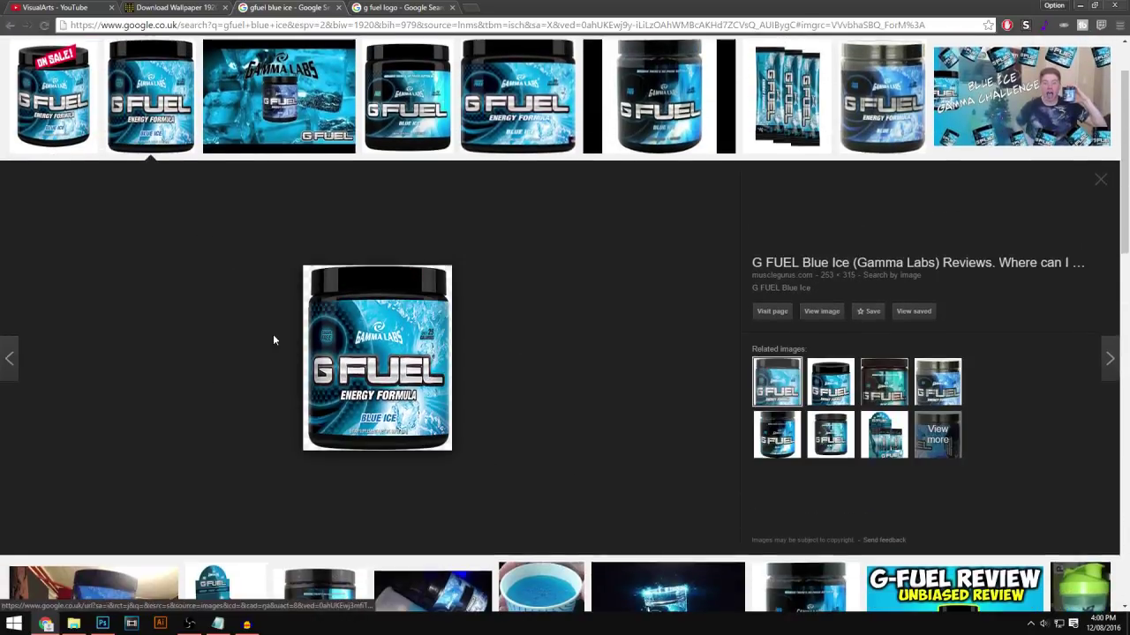
scroll(274, 338, up, 1)
scroll(283, 343, down, 2)
right_click(395, 282)
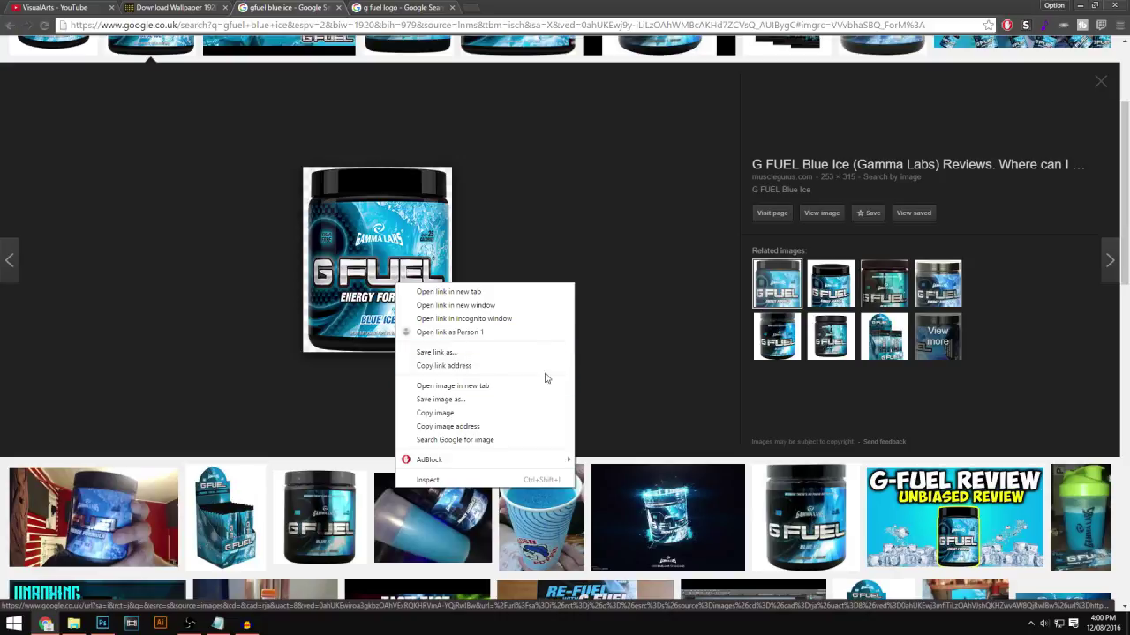
click(527, 402)
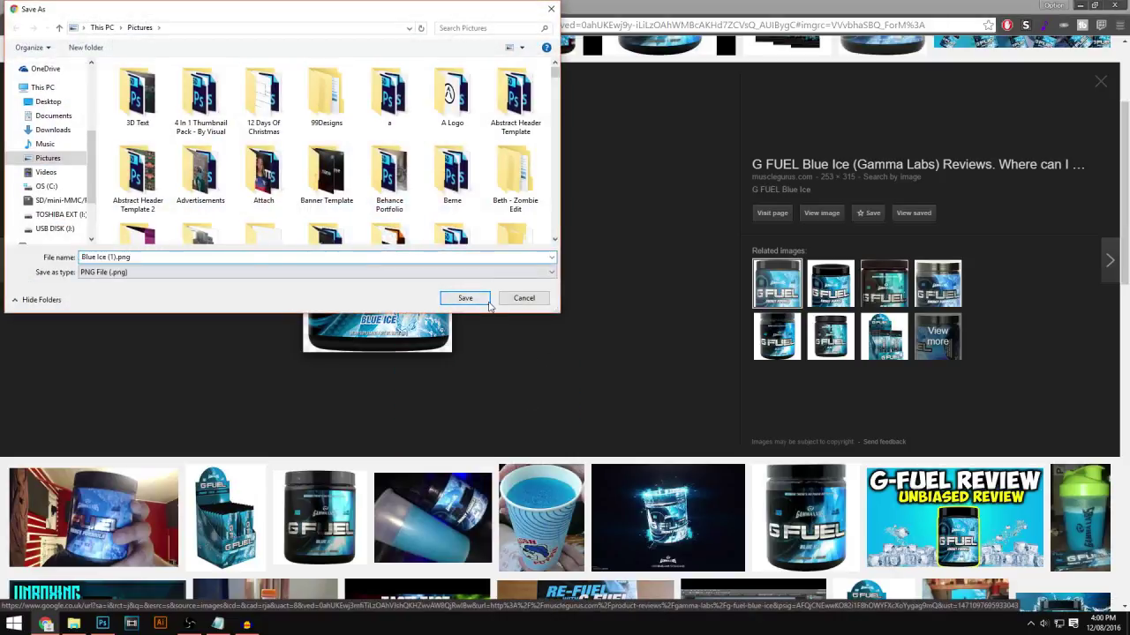
click(468, 297)
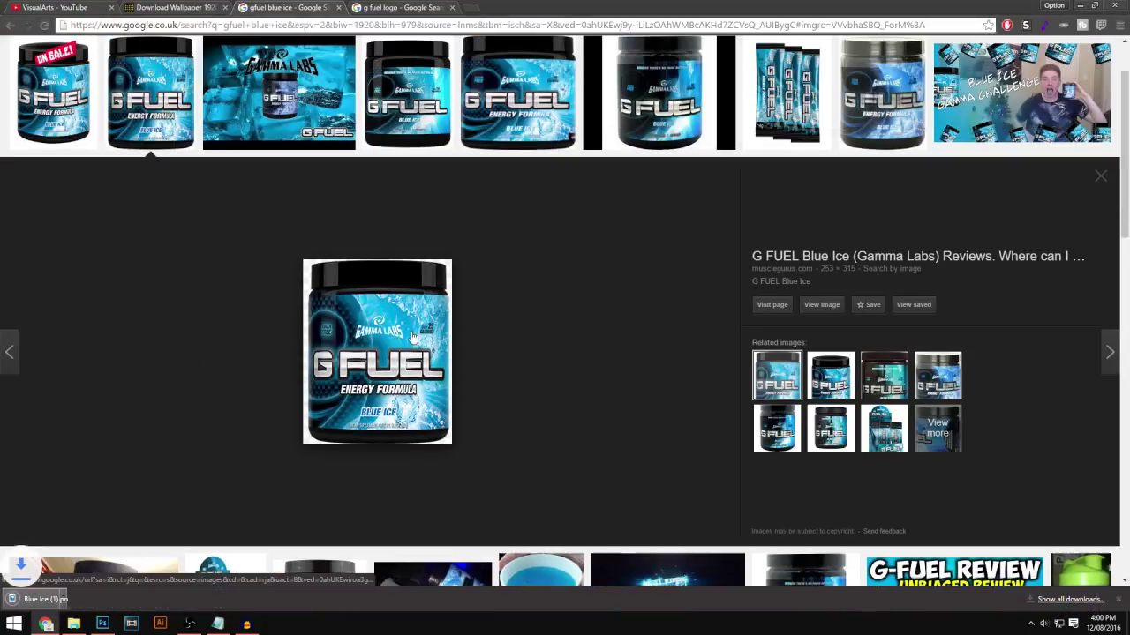
Place the downloaded Blue Ice (1).png tub on the river document in Photoshop at its default size
click(111, 625)
drag(112, 626, 520, 351)
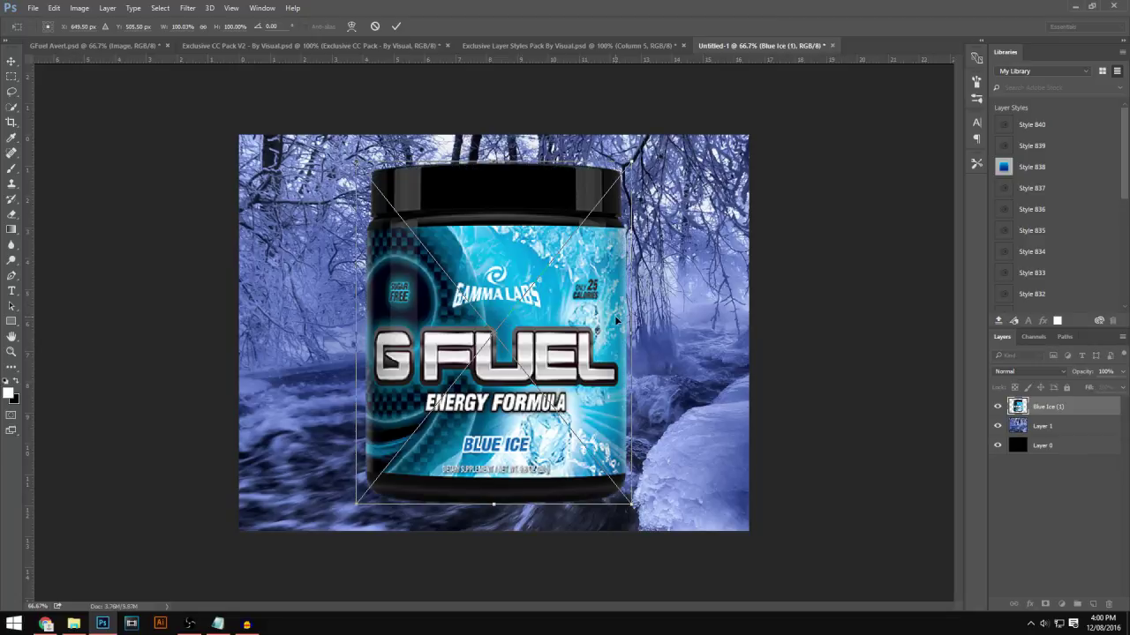
key(Return)
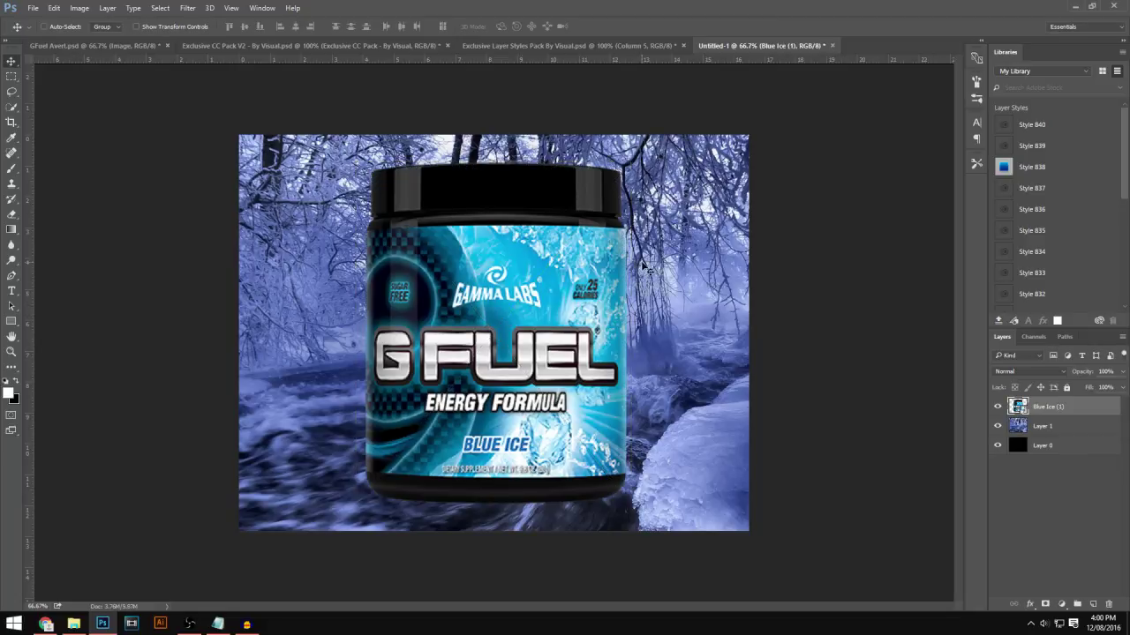
Rasterize the placed Blue Ice tub layer
right_click(1080, 408)
key(Escape)
right_click(1081, 408)
click(997, 265)
click(998, 407)
click(998, 407)
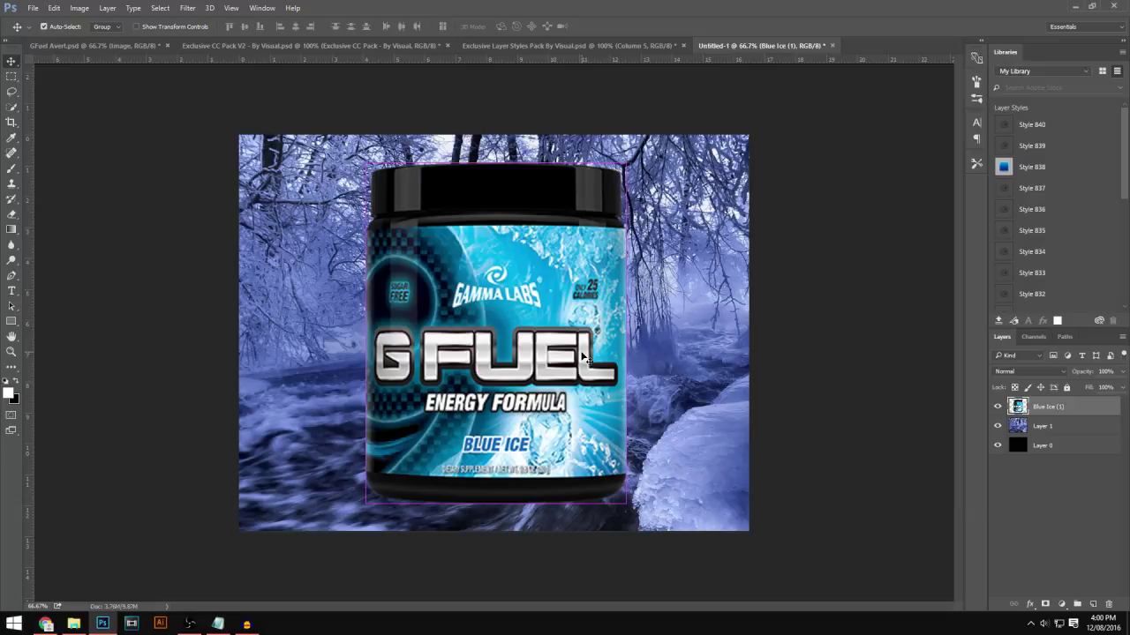
Scale the tub down proportionally to less than half its size and centre it on the canvas
key(ctrl+t)
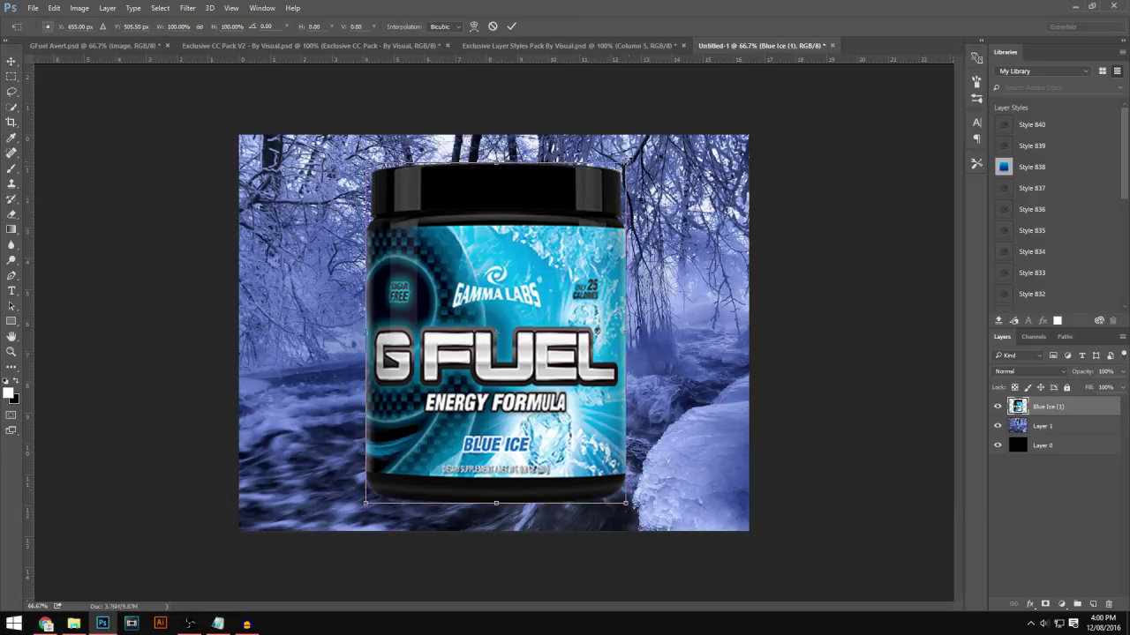
drag(626, 163, 495, 361)
drag(444, 405, 515, 309)
key(Return)
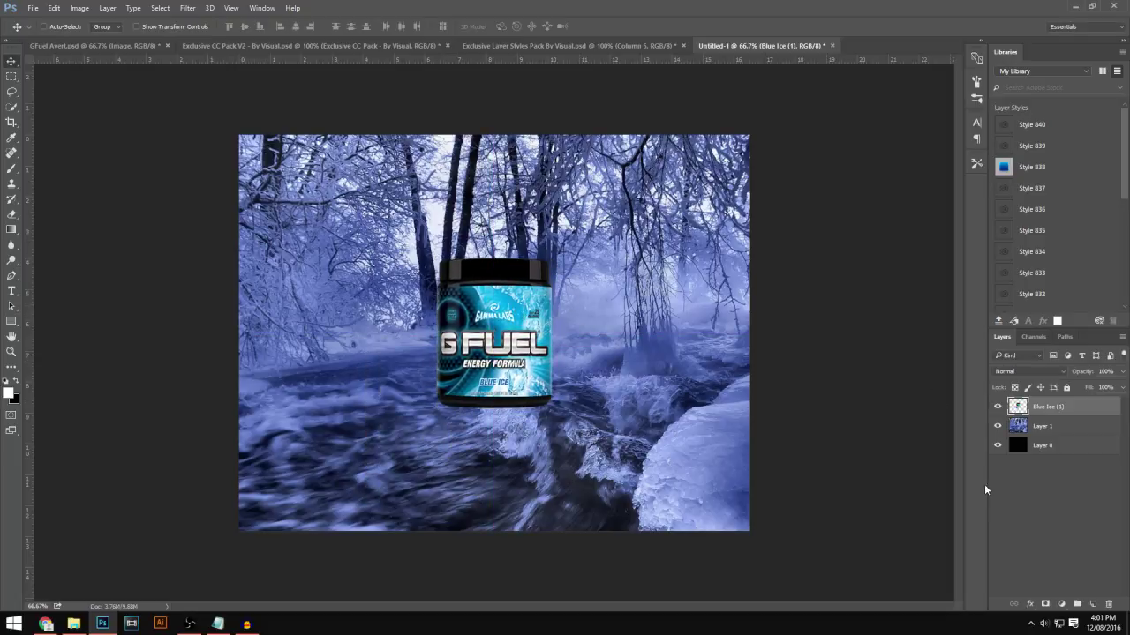
Duplicate the tub with the original hidden, and transform the copy to about 67% size and 8° rotation, right of the canvas centre
key(ctrl+j)
click(998, 425)
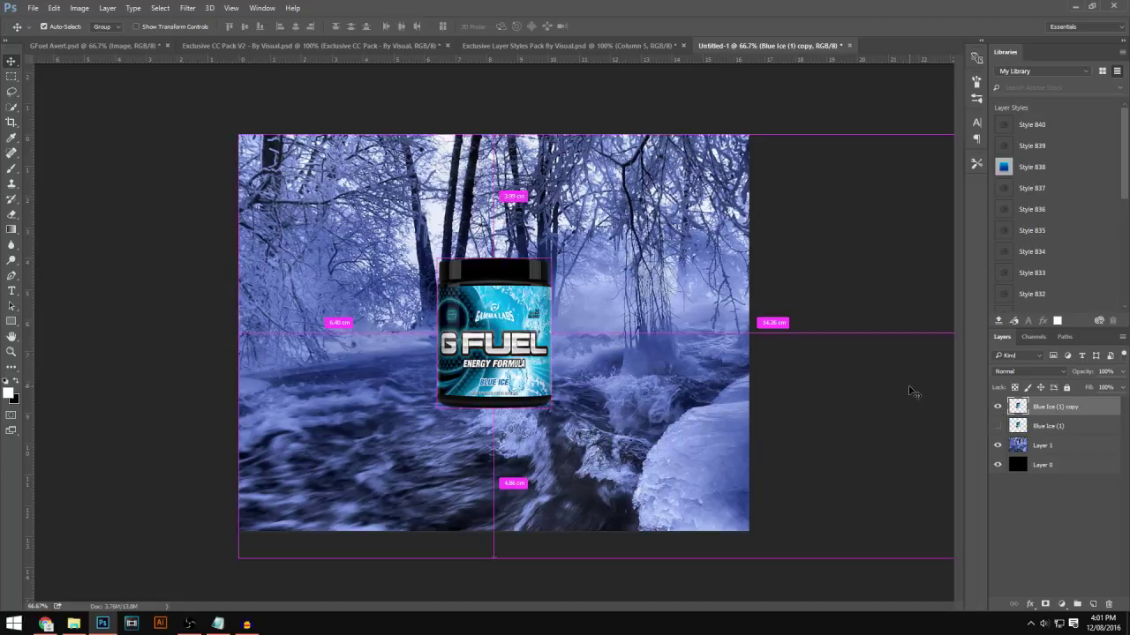
key(ctrl+t)
drag(553, 259, 517, 300)
drag(482, 341, 576, 300)
drag(623, 371, 617, 375)
drag(620, 267, 615, 273)
drag(581, 311, 596, 306)
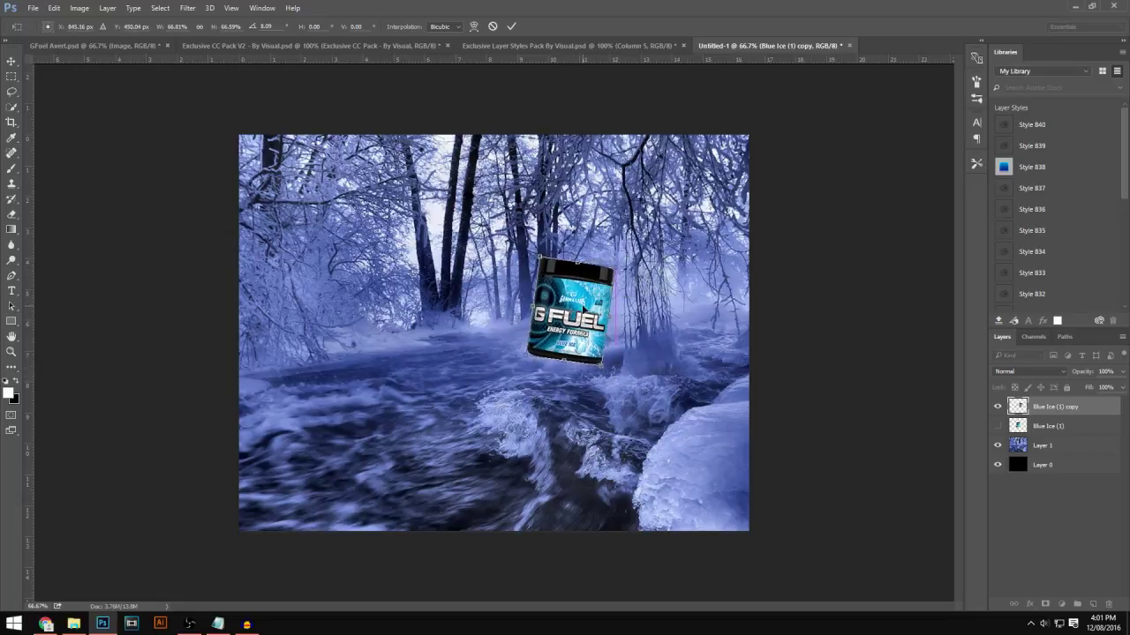
key(Return)
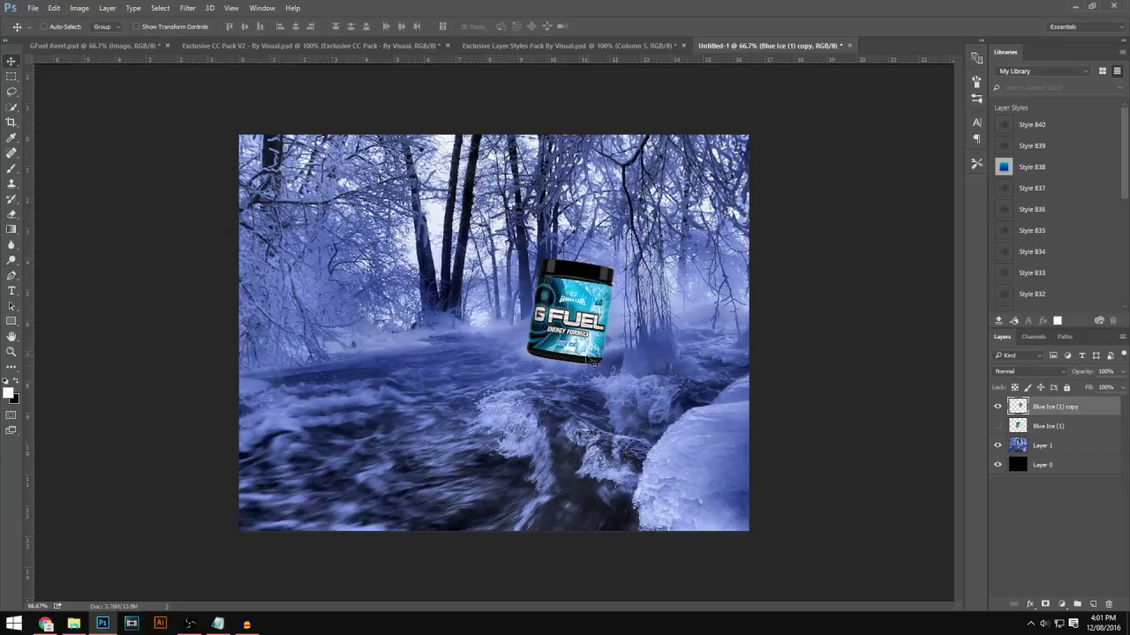
Erase the lower part of the tub copy with a soft Eraser so it fades into the river mist
click(13, 217)
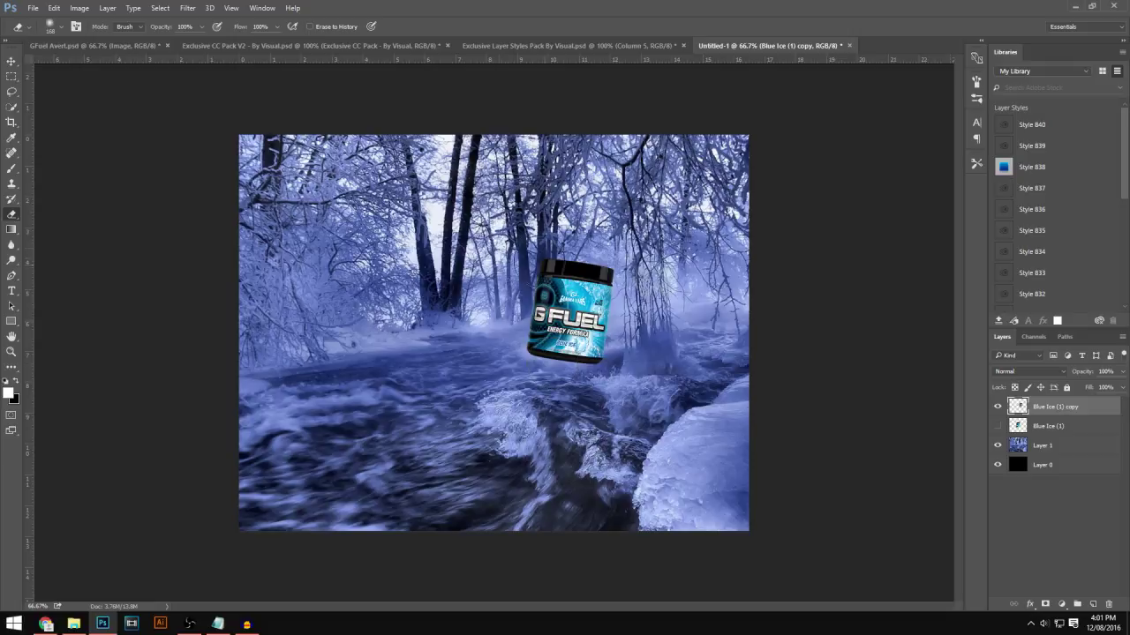
mouse_move(505, 373)
mouse_down()
mouse_move(569, 375)
mouse_move(490, 375)
mouse_move(618, 375)
mouse_move(498, 375)
mouse_move(600, 379)
mouse_move(490, 362)
mouse_move(541, 387)
mouse_move(508, 363)
mouse_move(547, 380)
mouse_move(609, 371)
mouse_move(528, 382)
mouse_move(567, 382)
mouse_move(480, 348)
mouse_move(658, 452)
mouse_up()
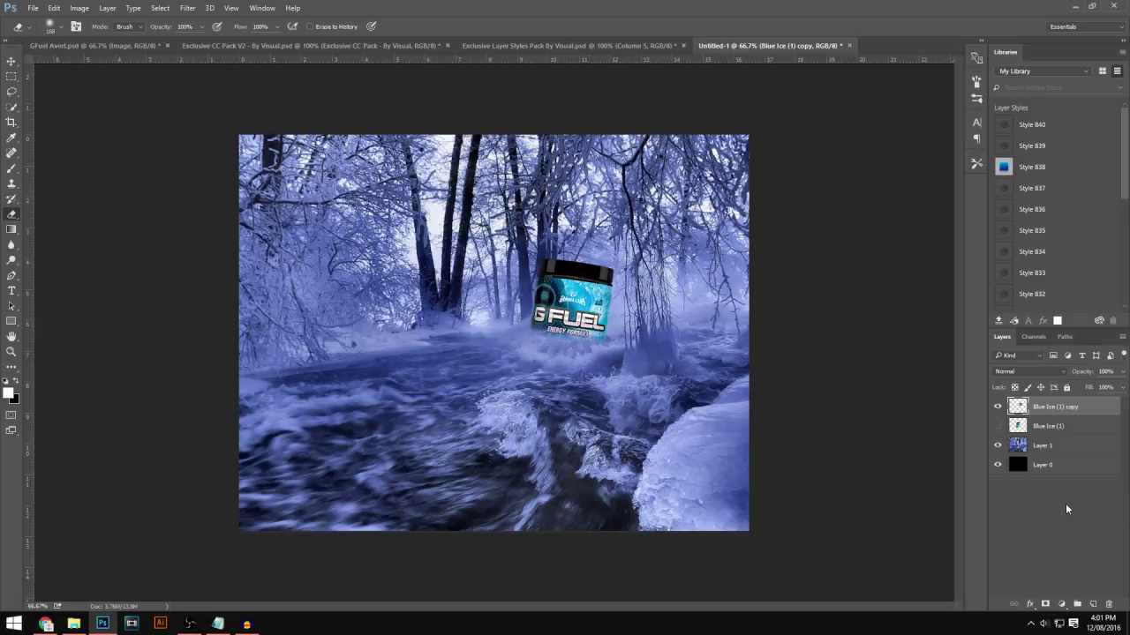
On a new layer above the tub copy, paint a soft black brush stroke across the tub's base at 0% hardness
click(1092, 604)
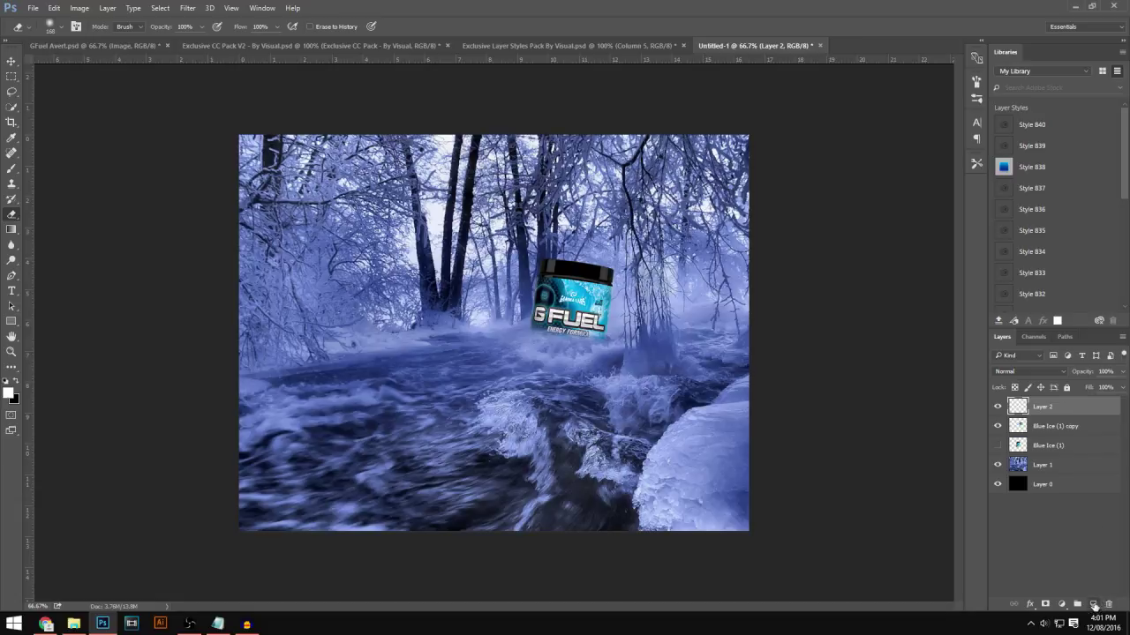
click(12, 167)
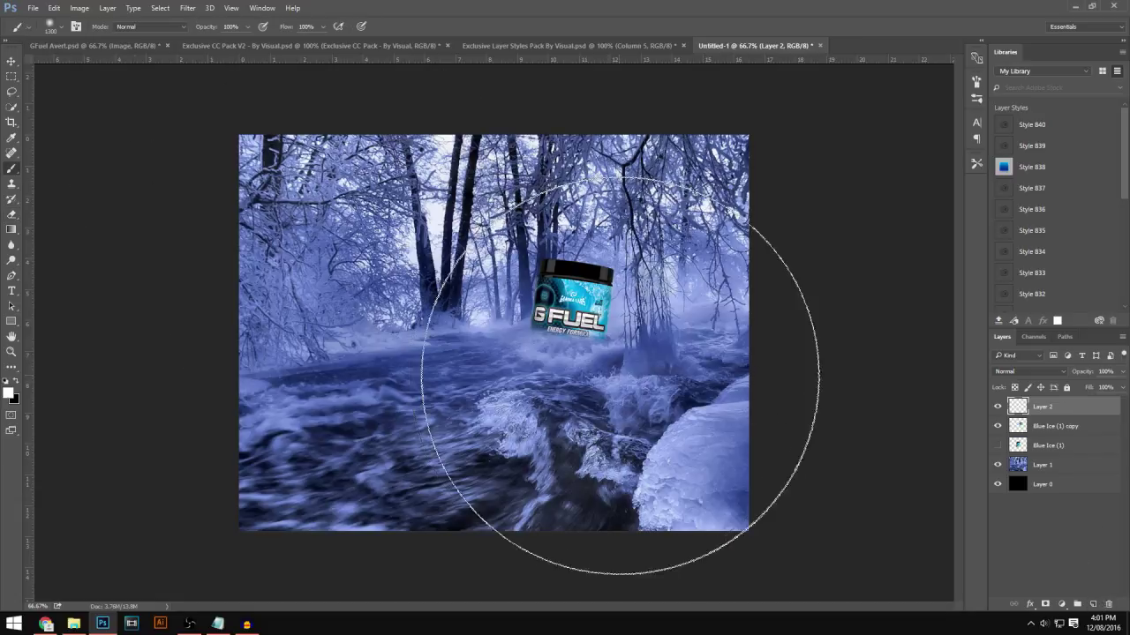
click(62, 29)
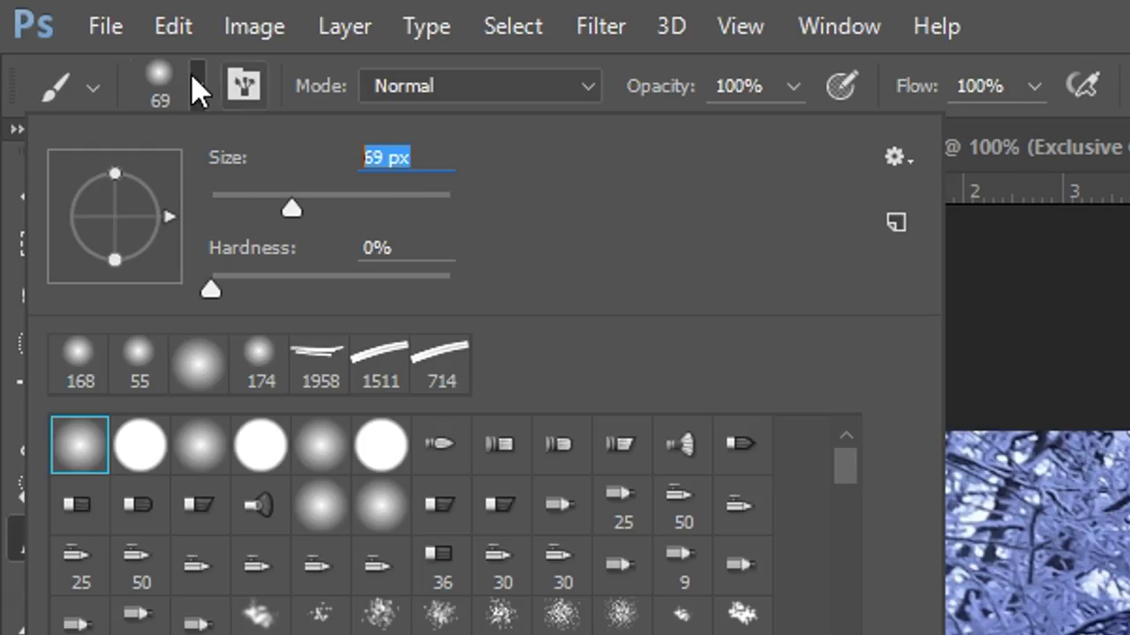
click(76, 28)
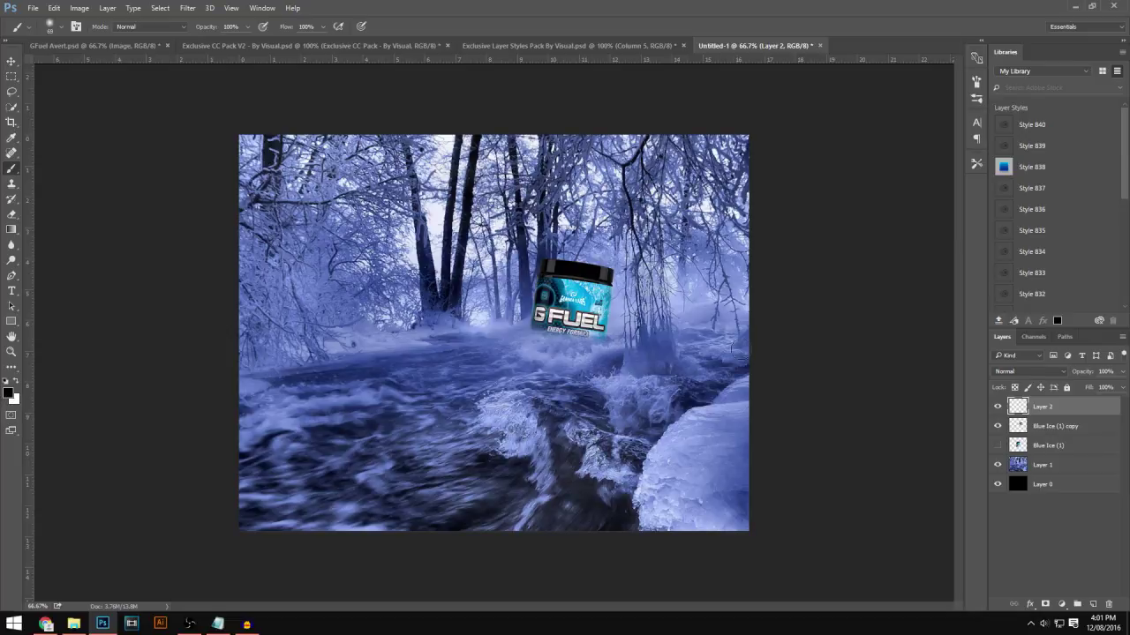
drag(512, 330, 643, 334)
Clip the black shading layer to the tub copy below and set its opacity to 50%
right_click(1076, 405)
click(1094, 412)
right_click(1091, 411)
click(1091, 412)
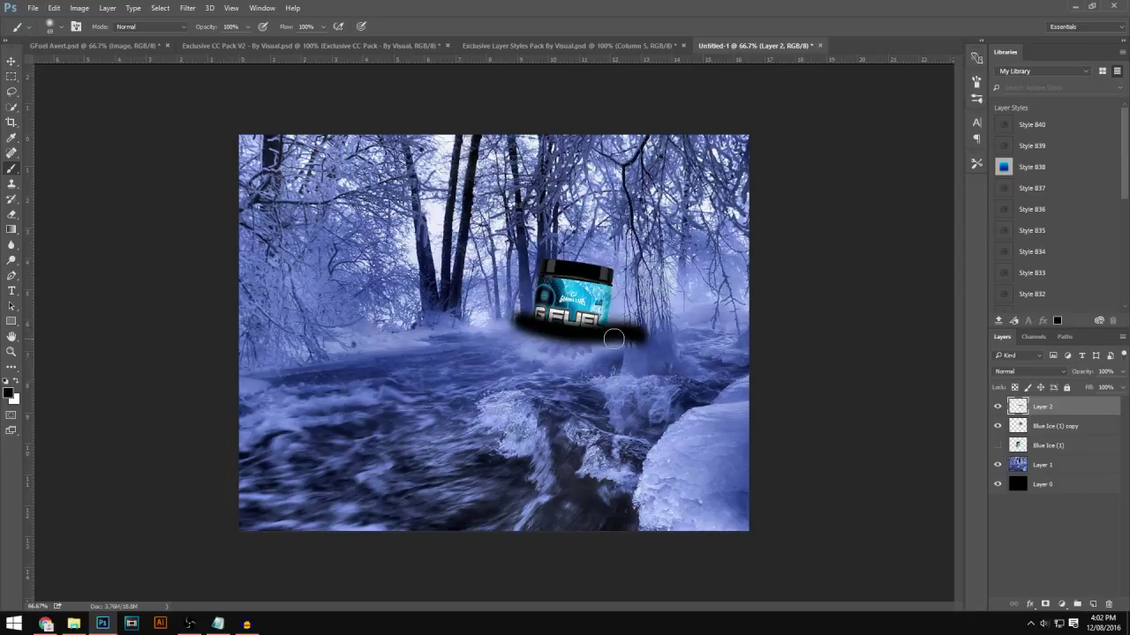
right_click(1108, 413)
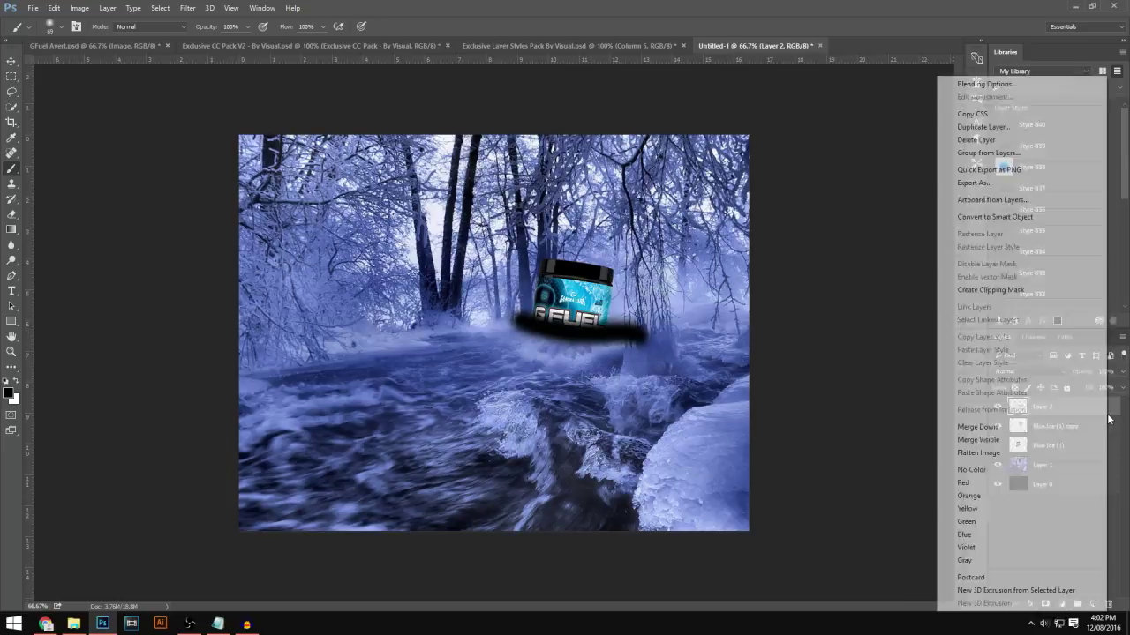
click(1012, 289)
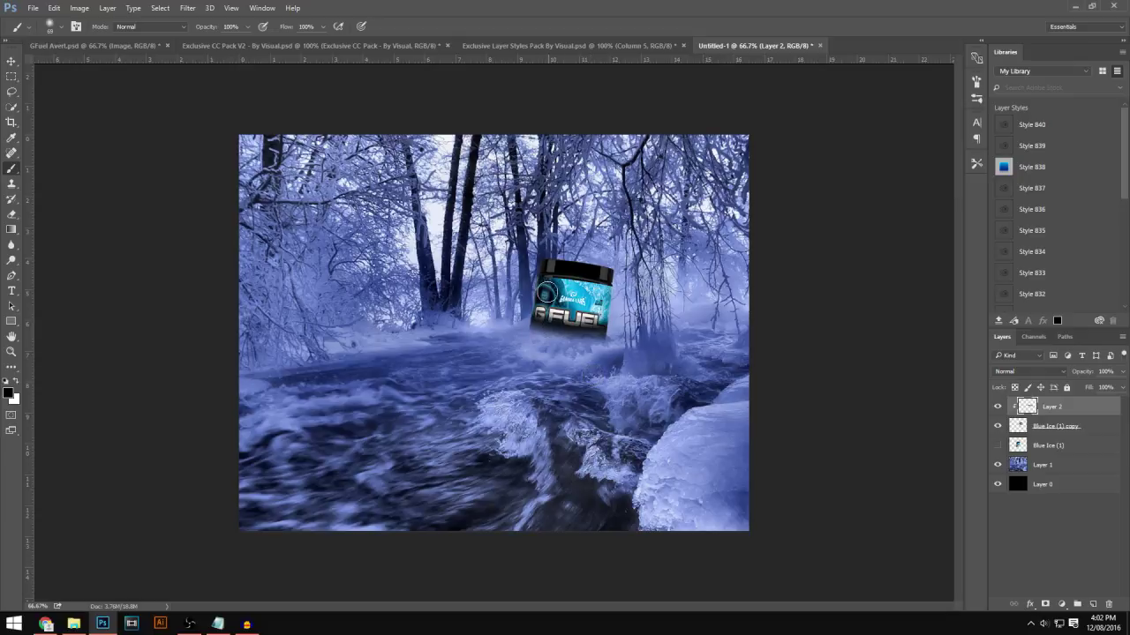
click(1122, 372)
drag(1112, 389, 1094, 389)
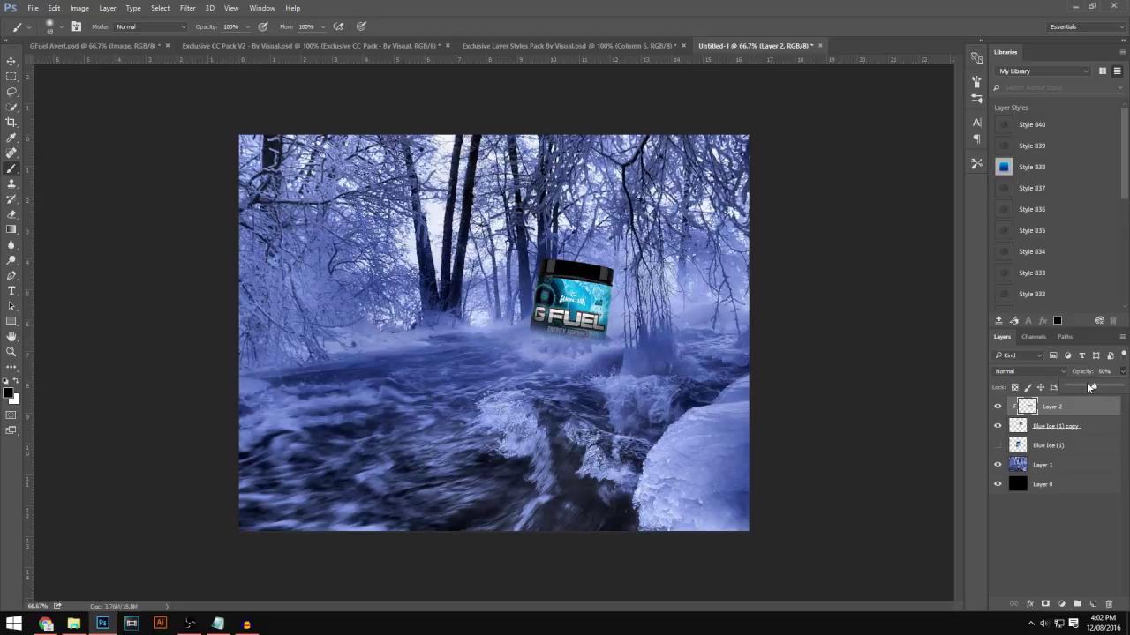
Duplicate the hidden original Blue Ice tub, make the copy visible, and move it left of the first tub
click(1082, 460)
click(1072, 448)
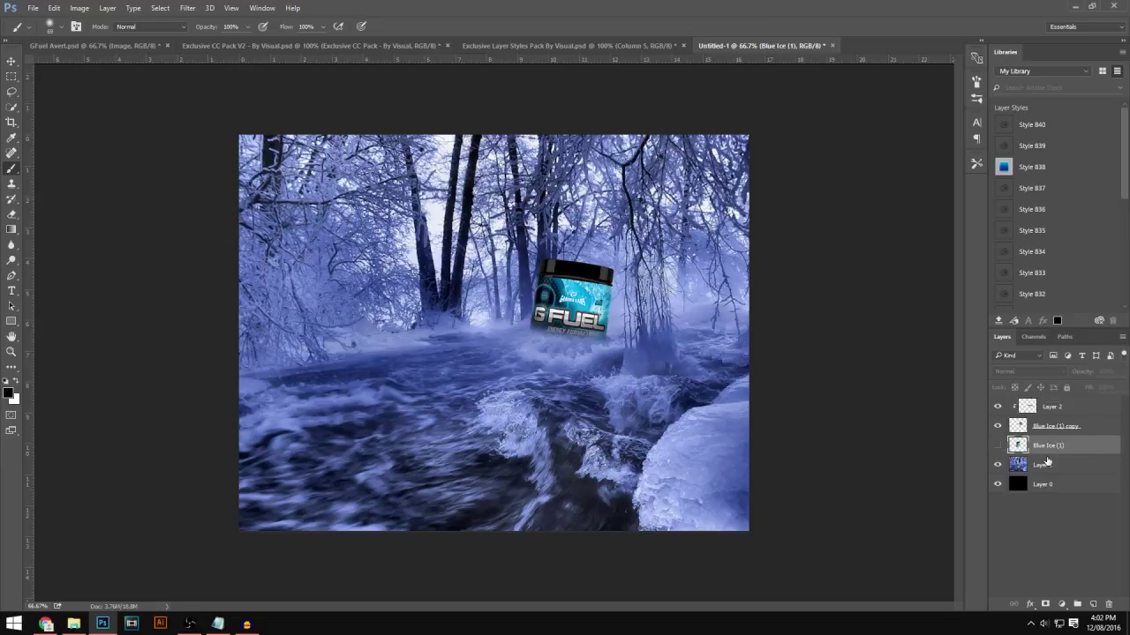
key(ctrl+j)
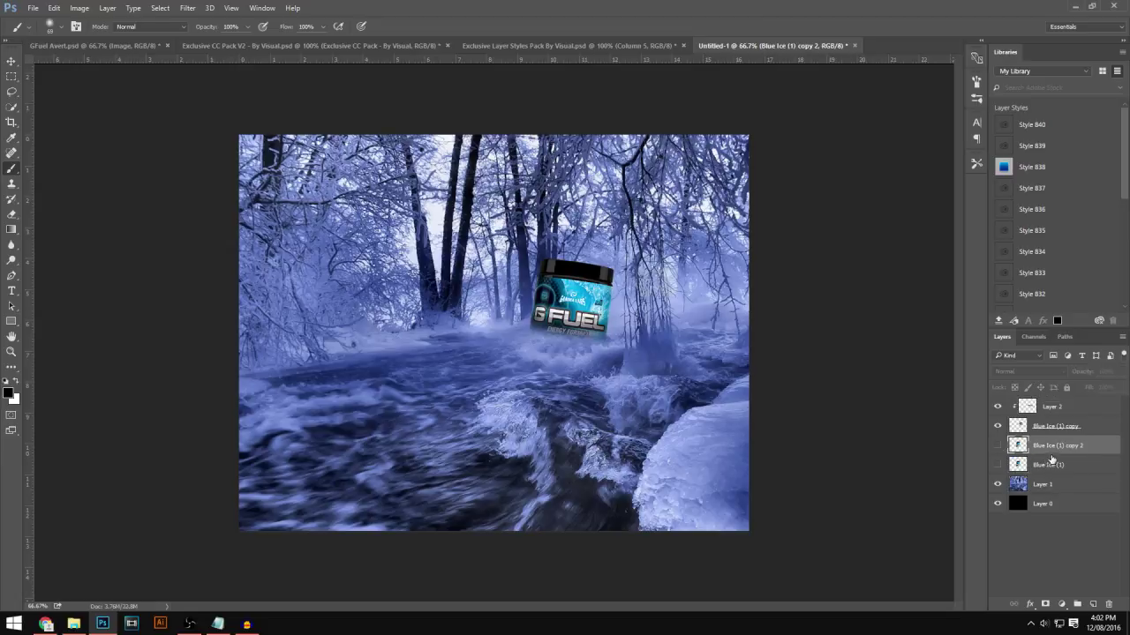
click(998, 446)
key(v)
drag(520, 315, 429, 257)
Scale the second tub copy to about 34%, tilt it slightly, and place it on the snowy far bank
key(ctrl+t)
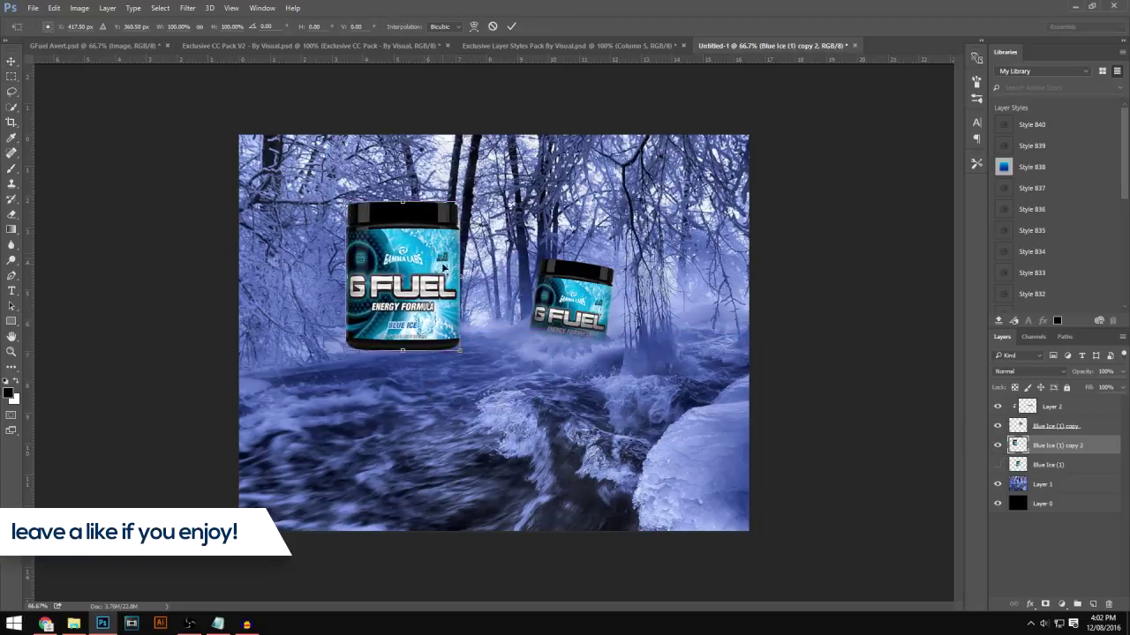
drag(459, 201, 410, 296)
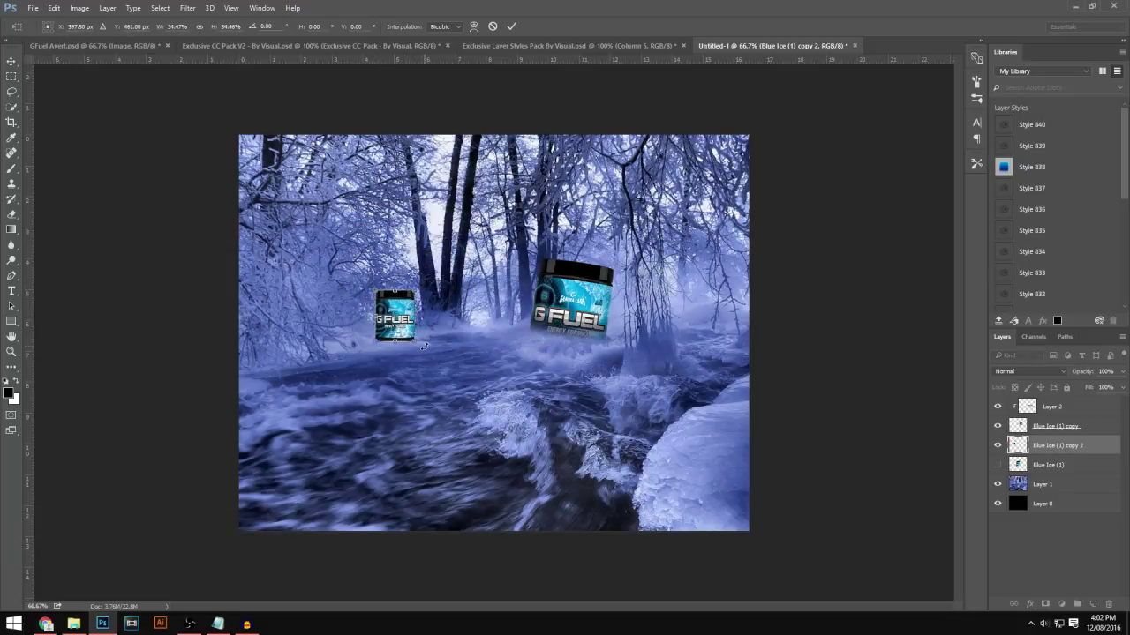
drag(425, 346, 409, 299)
key(Return)
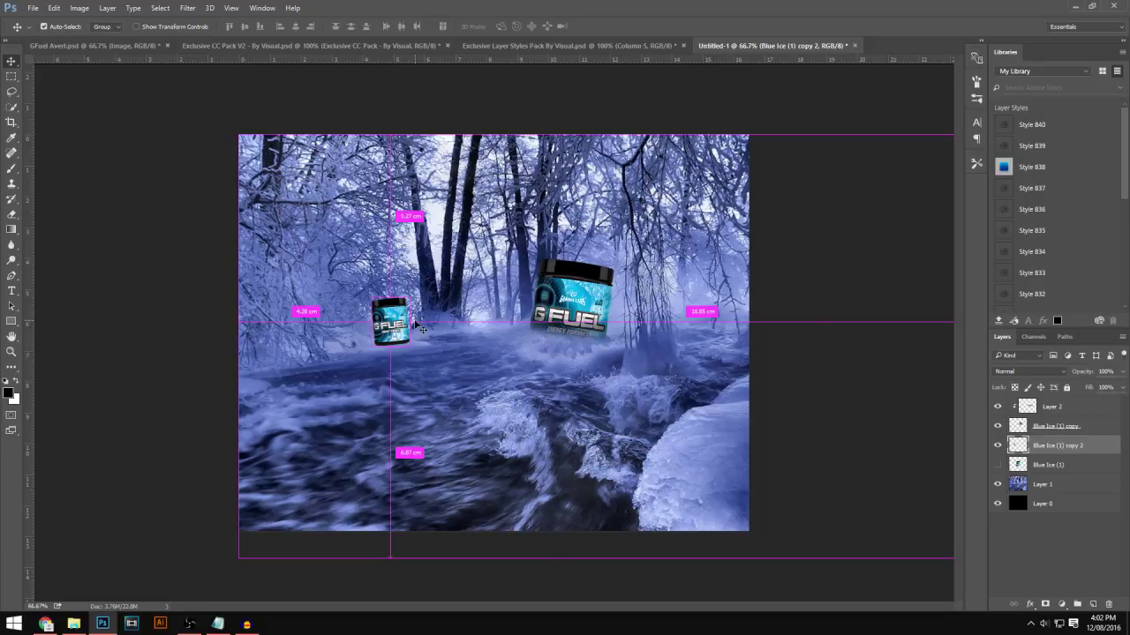
Erase the bottom edge of the small tub with a soft 44 px Eraser so it sinks into the snowy bank
key(ctrl+plus)
scroll(497, 377, down, 2)
drag(598, 609, 570, 609)
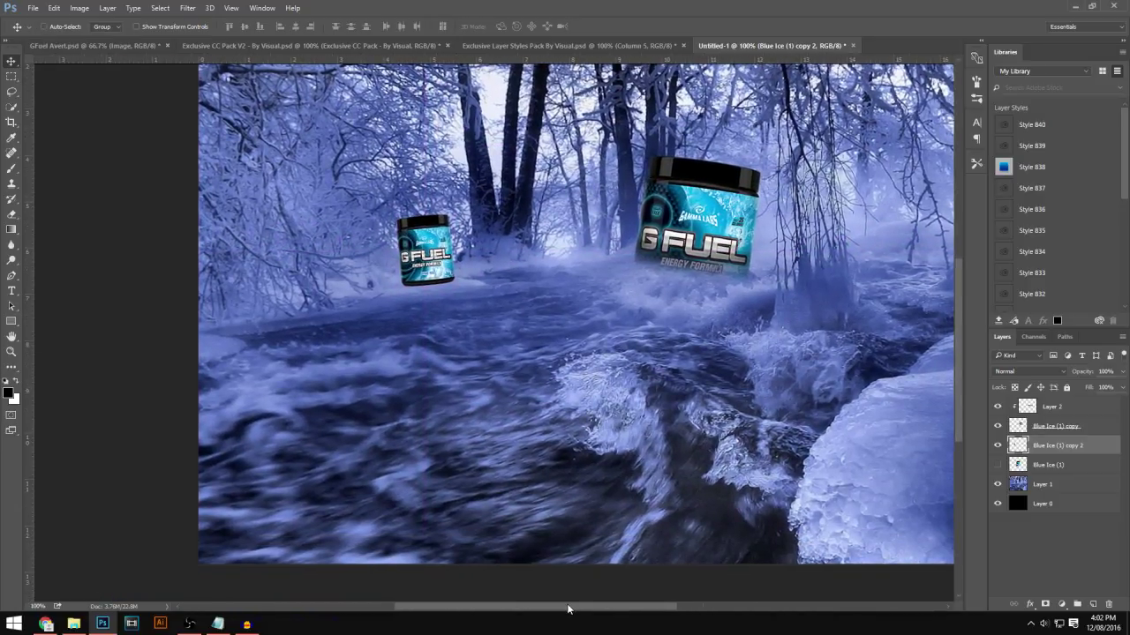
scroll(76, 177, up, 1)
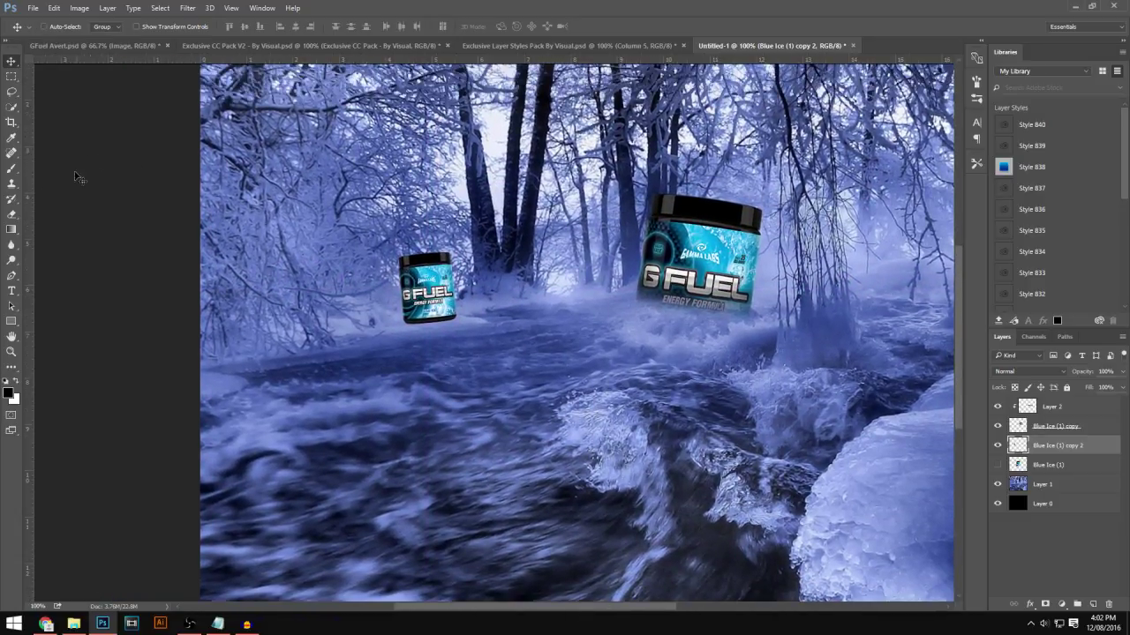
click(12, 214)
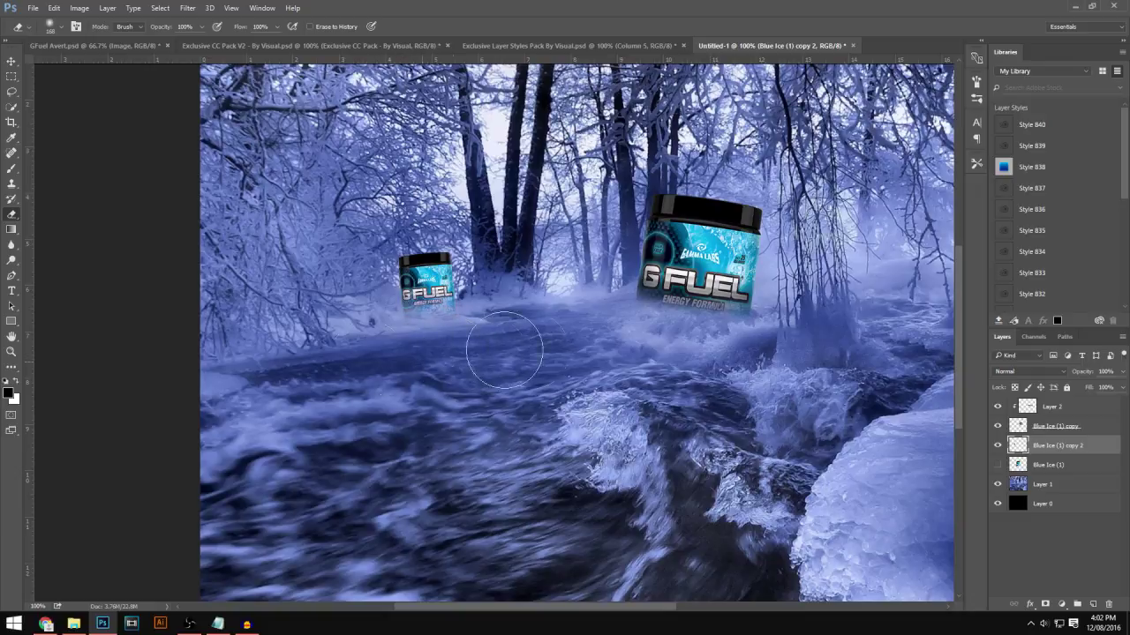
drag(408, 346, 453, 346)
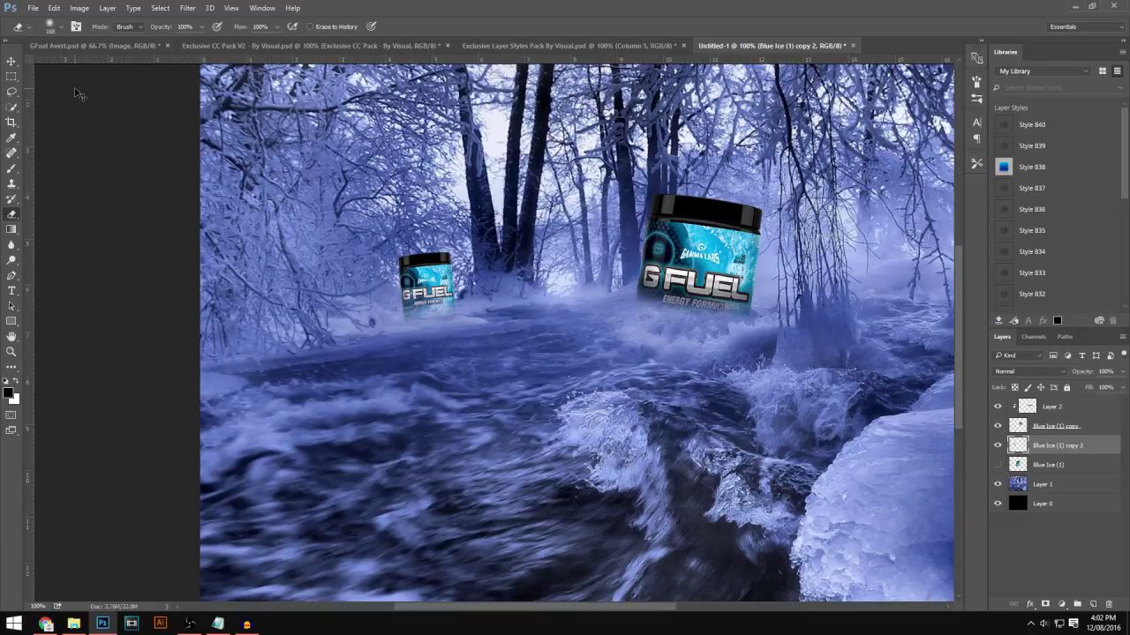
key(ctrl+z)
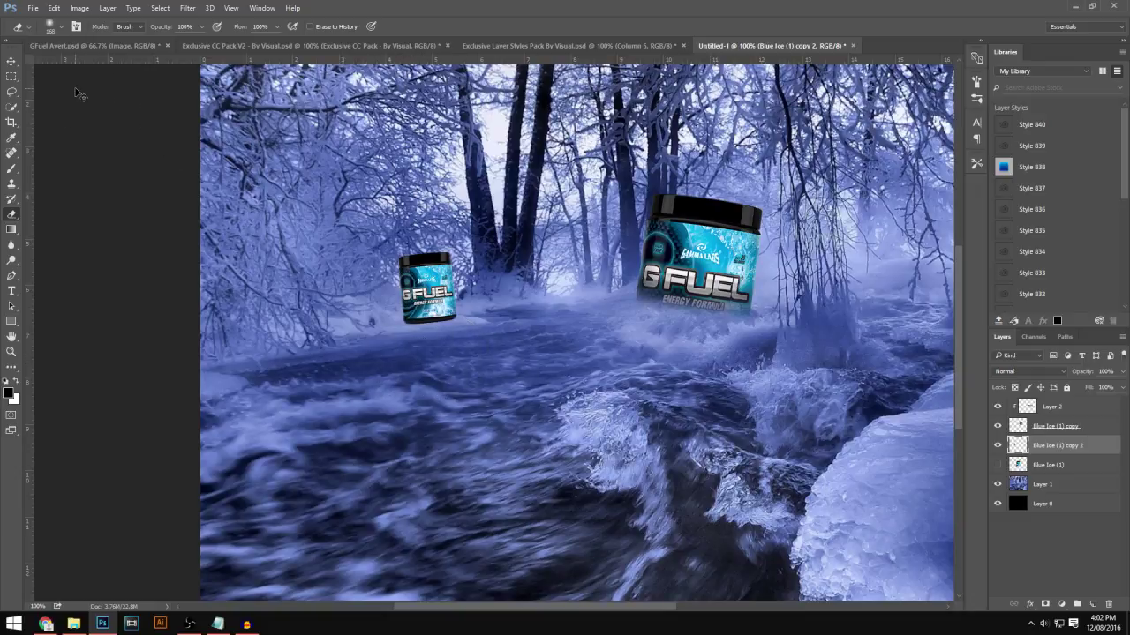
click(56, 25)
drag(95, 67, 95, 66)
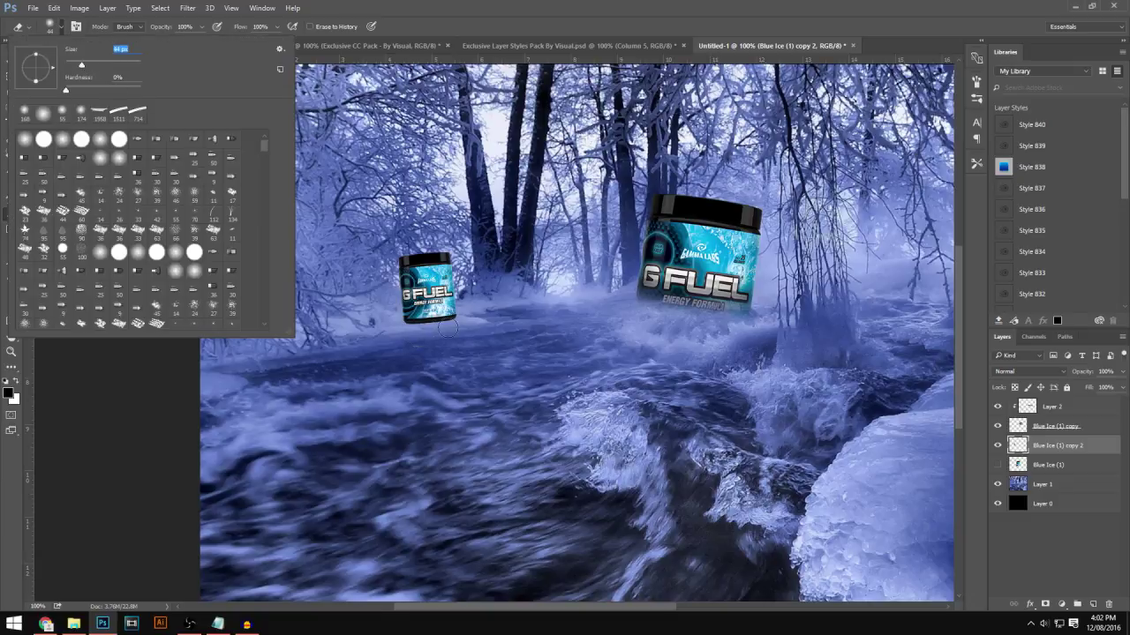
key(Return)
drag(418, 327, 437, 330)
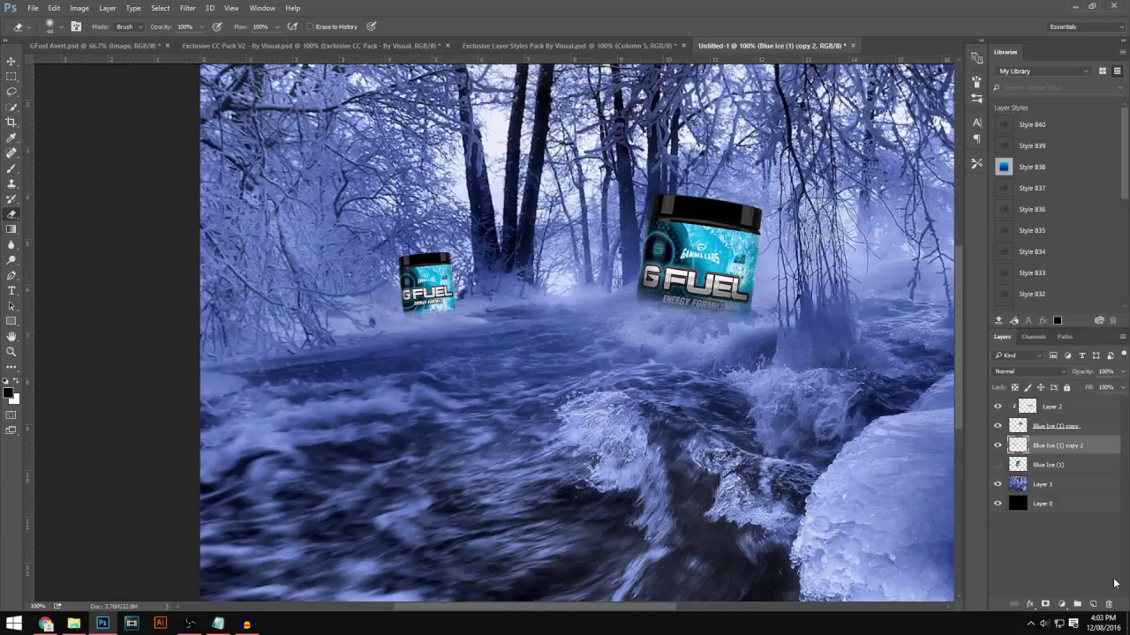
Paint soft black shading over the small tub's base on a new layer and clip it to that tub
click(1092, 605)
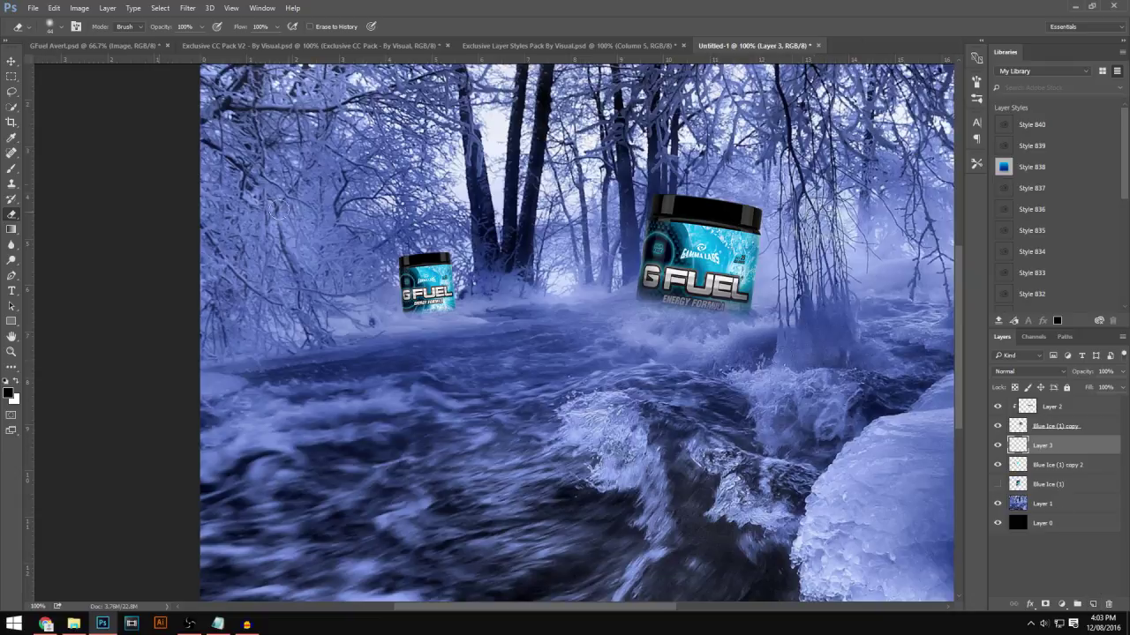
click(11, 169)
mouse_move(395, 325)
mouse_down()
mouse_move(453, 327)
mouse_move(388, 328)
mouse_up()
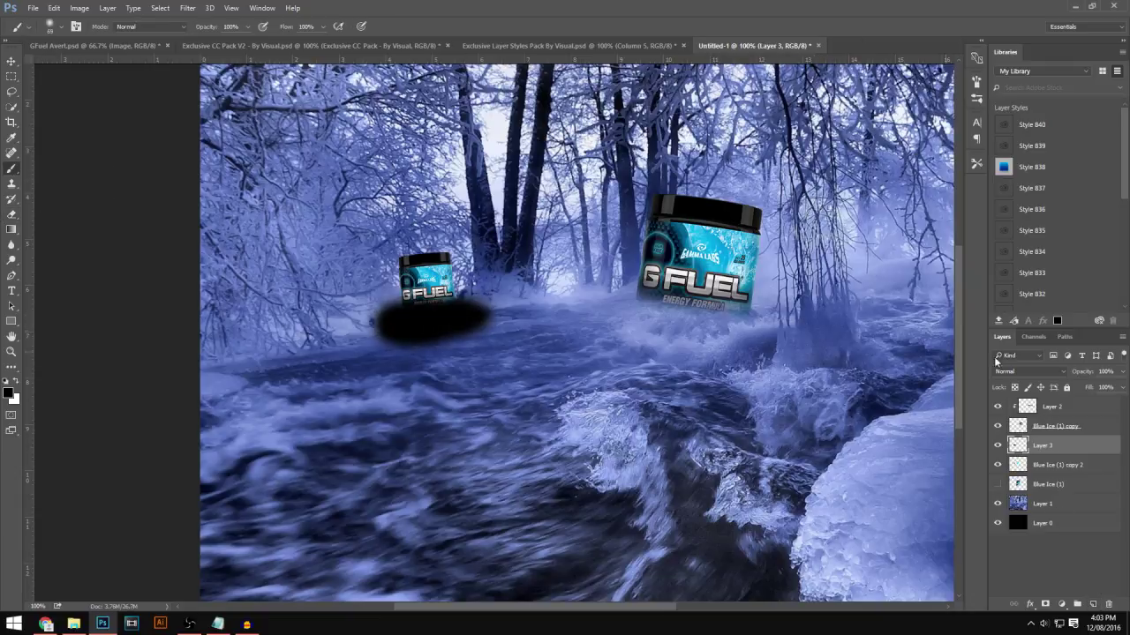
right_click(1076, 448)
click(960, 289)
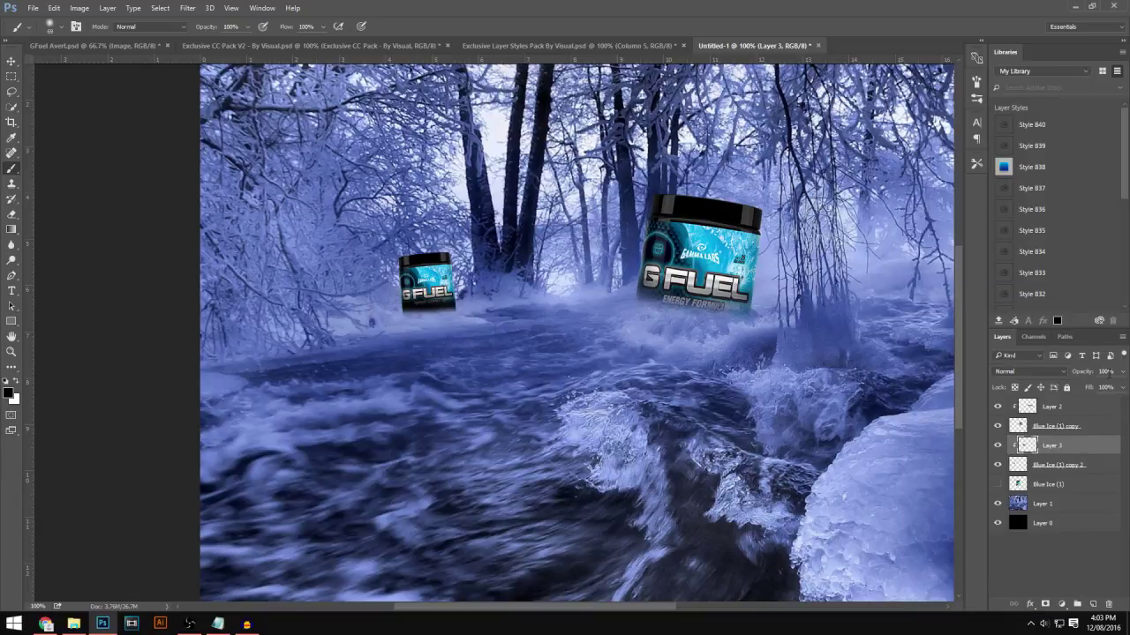
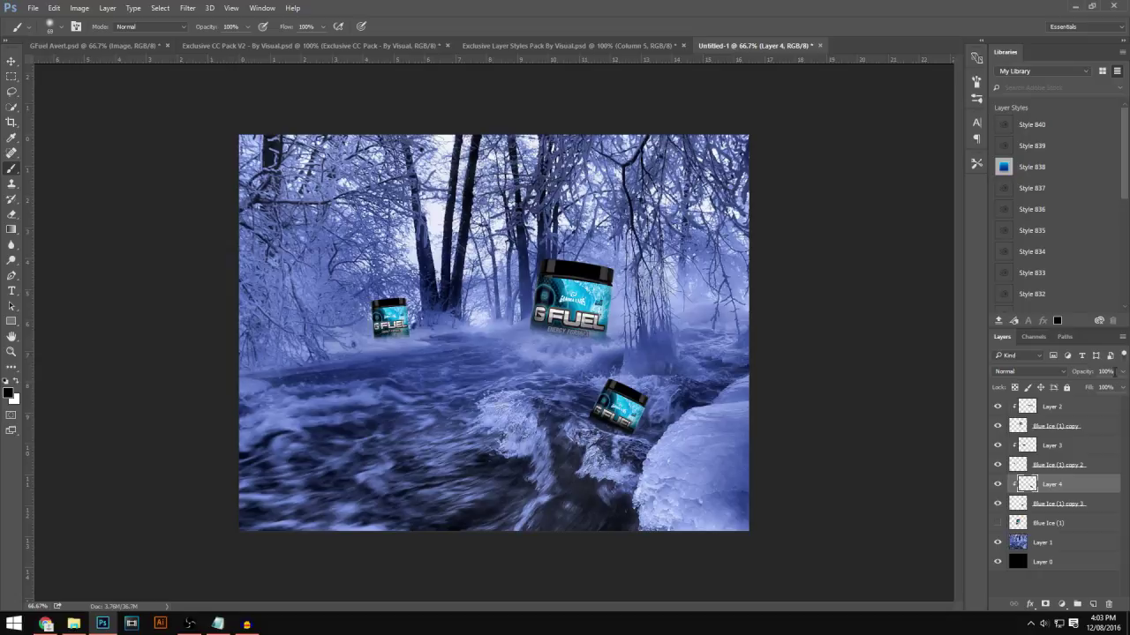
Set the opacity of Layer 4 to 50%, and compare the composition with the finished GFuel Avert.psd
text(90)
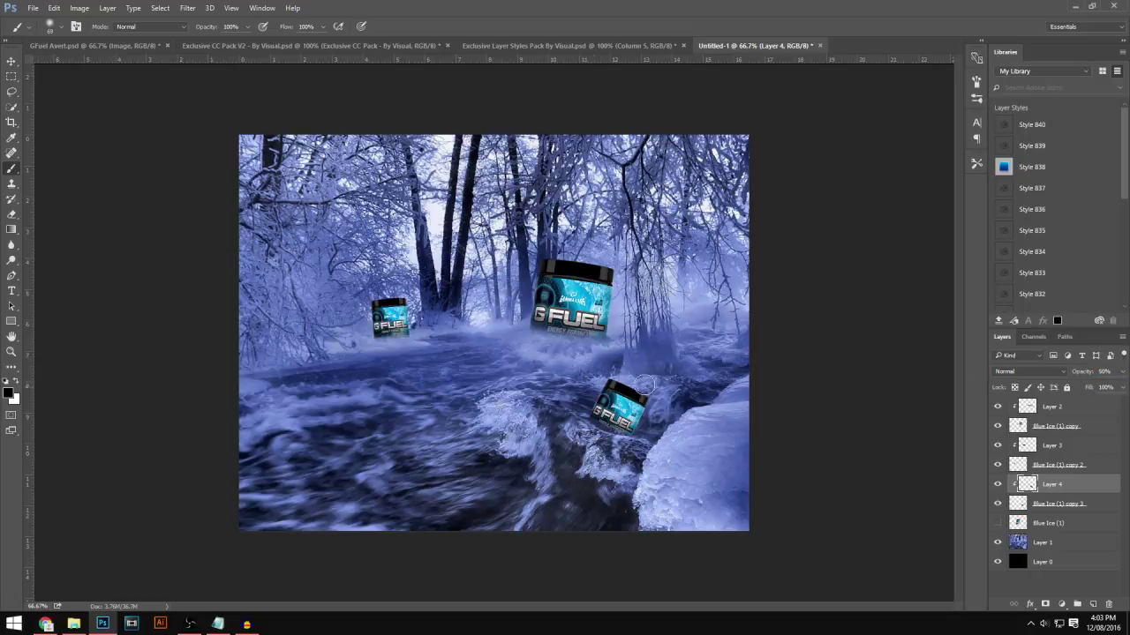
key(ctrl+Tab)
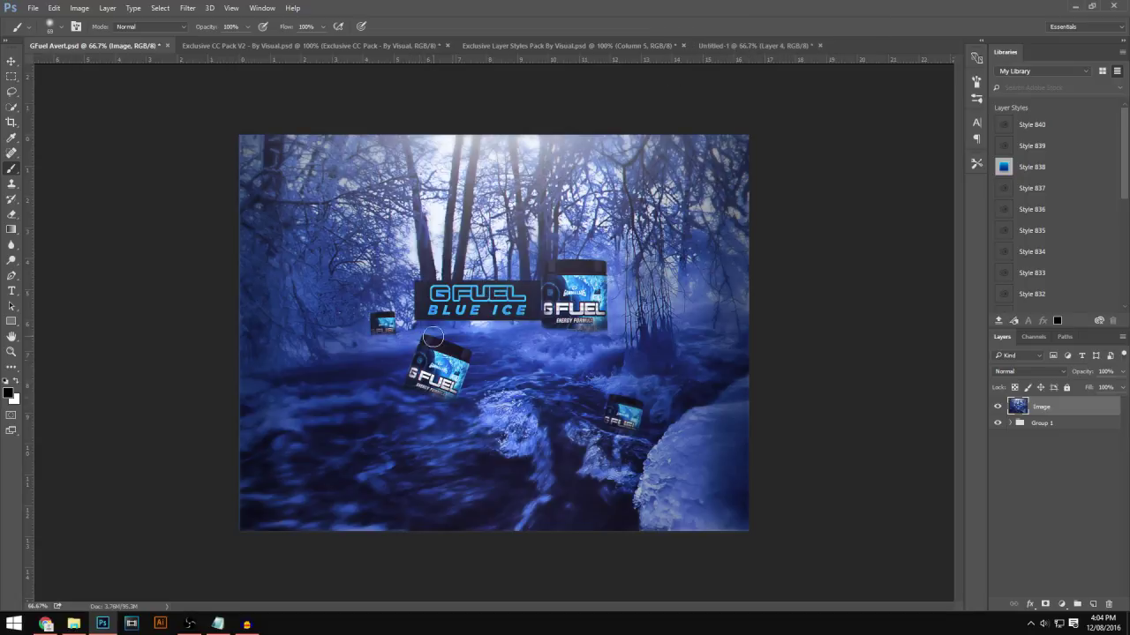
click(785, 43)
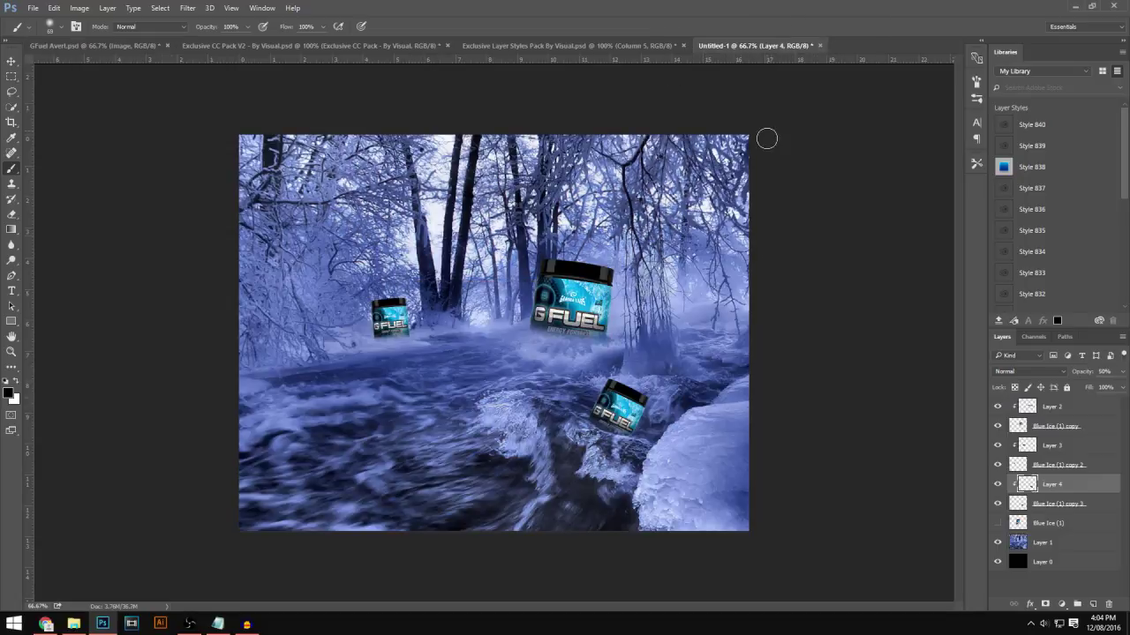
Duplicate the hidden original tub and transform the copy to about 62% size and 17° rotation, over the river's left side
click(1086, 526)
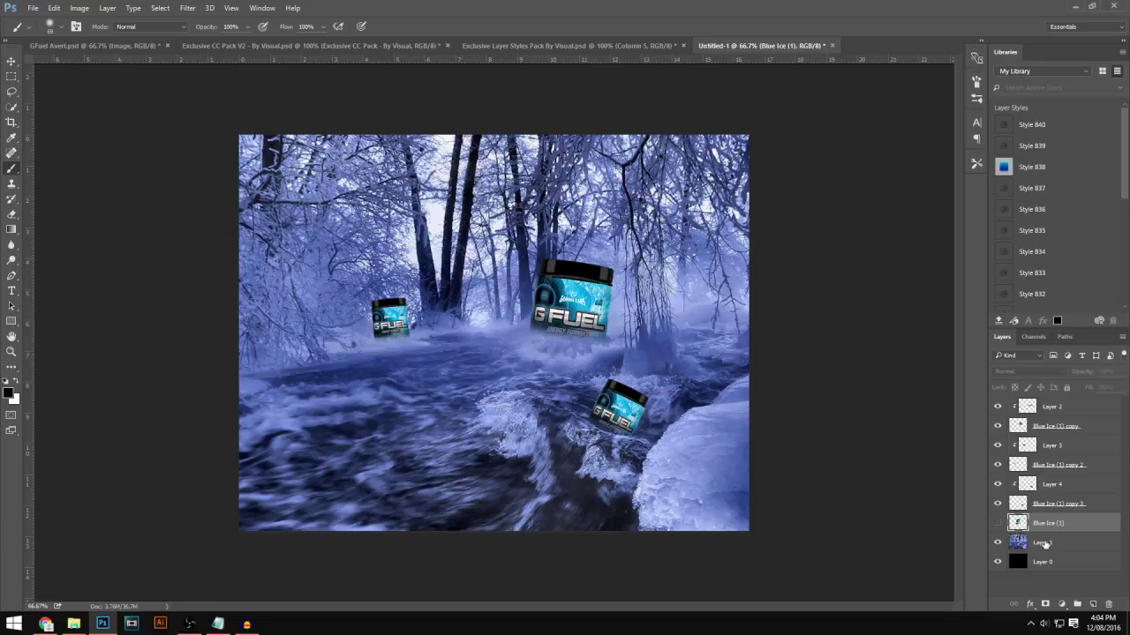
key(ctrl+j)
key(ctrl+t)
drag(517, 279, 443, 376)
drag(481, 448, 443, 448)
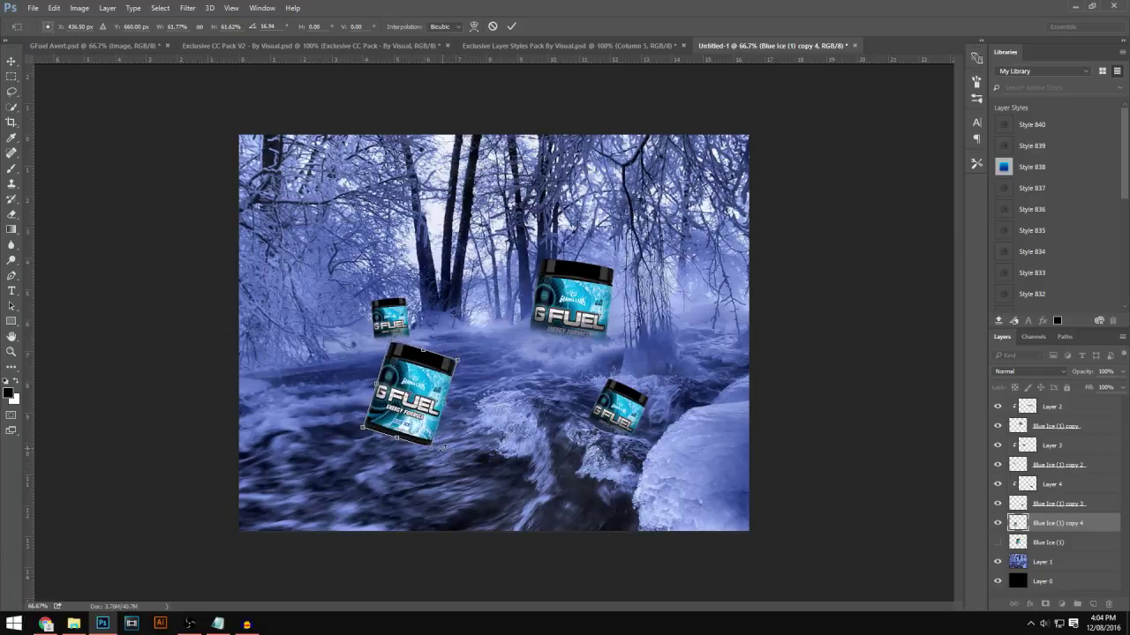
key(Return)
Scale the new tub copy to about 79% with about 3.5° more rotation, and erase its bottom edge into the water
key(ctrl+t)
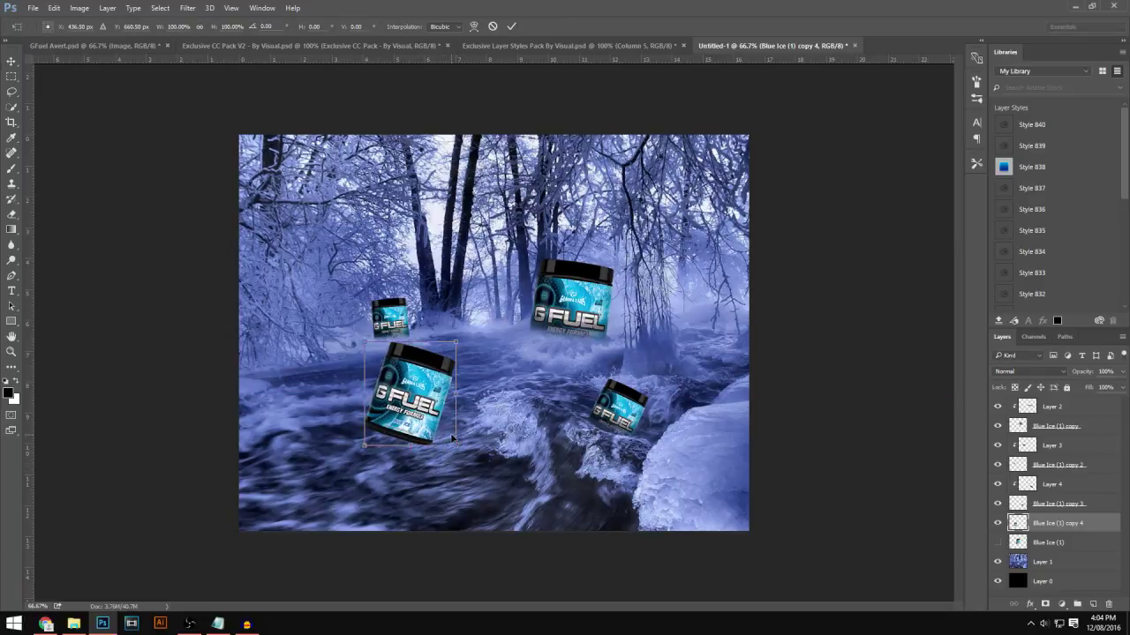
drag(456, 342, 436, 364)
drag(434, 415, 460, 399)
key(Return)
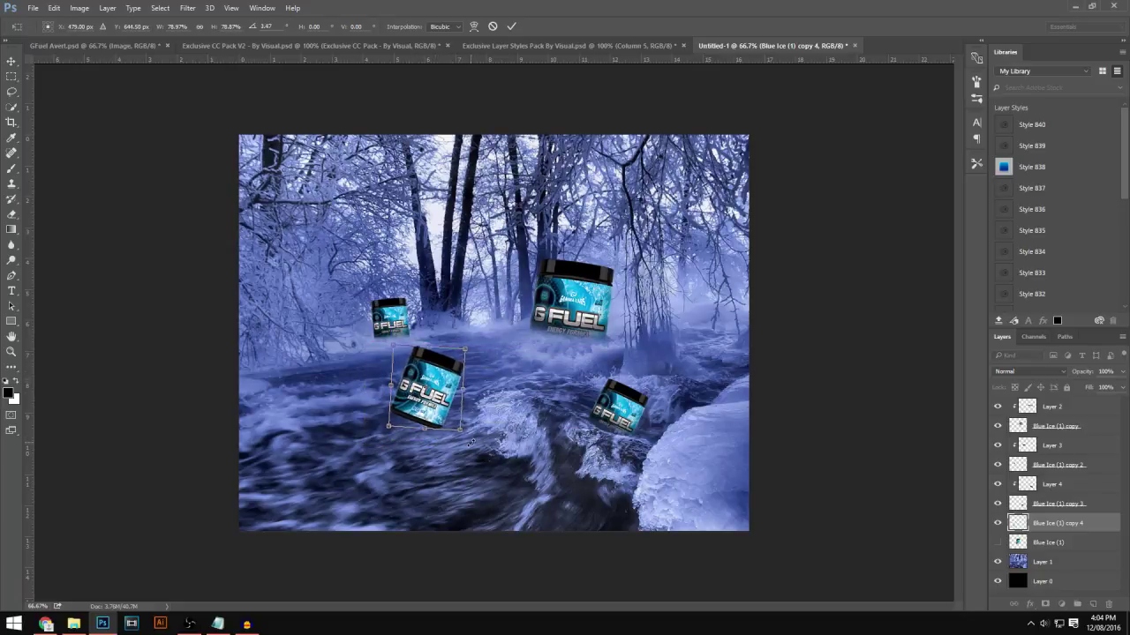
key(e)
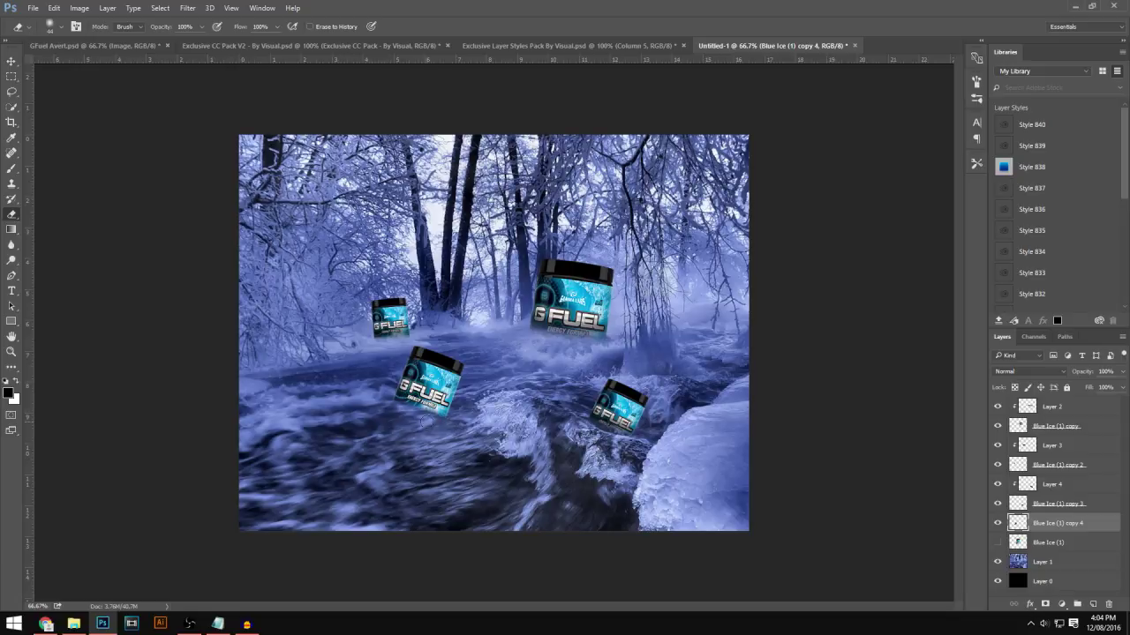
drag(432, 423, 458, 421)
Paint soft black shading along the front-left tub's base on a new layer, clipped to that tub at 50% opacity
click(1094, 605)
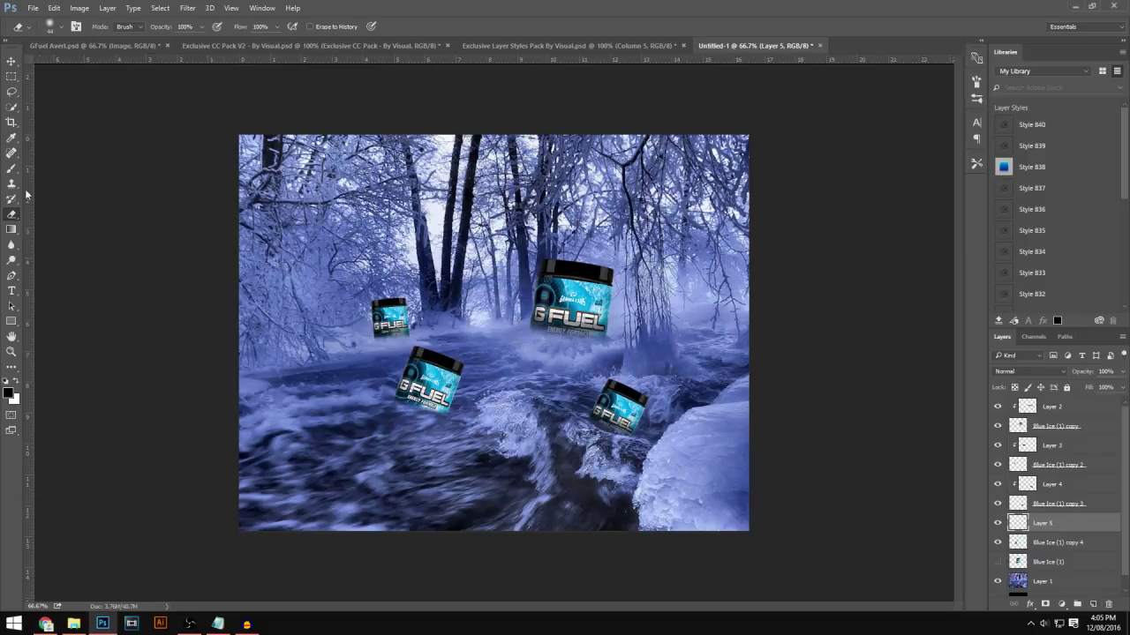
click(11, 168)
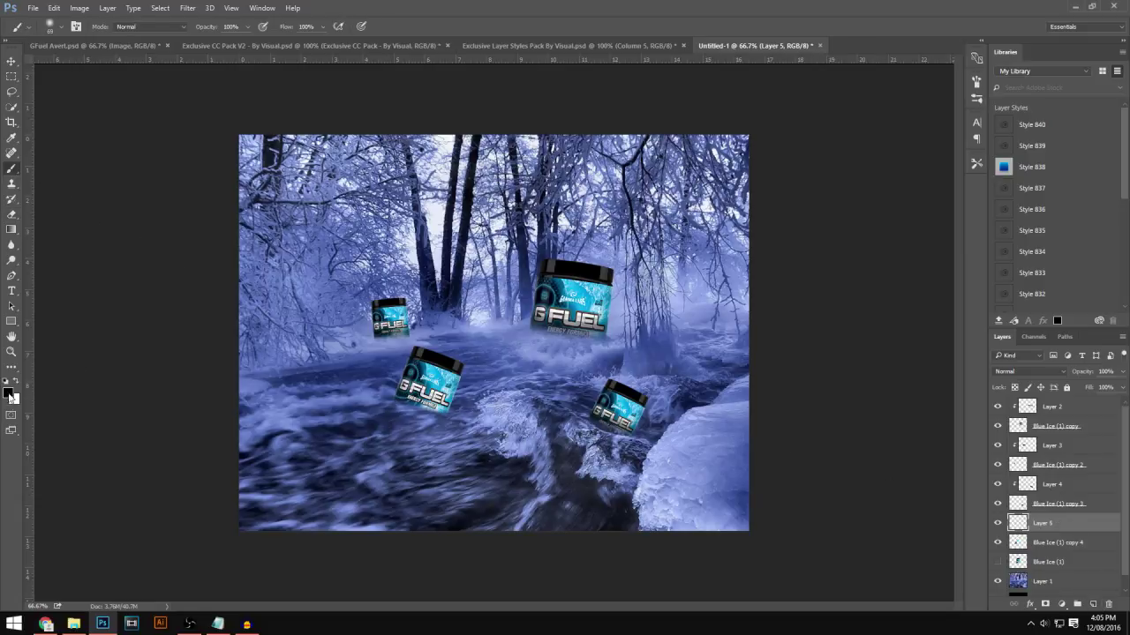
drag(380, 406, 455, 416)
right_click(1077, 529)
click(1041, 290)
click(1089, 371)
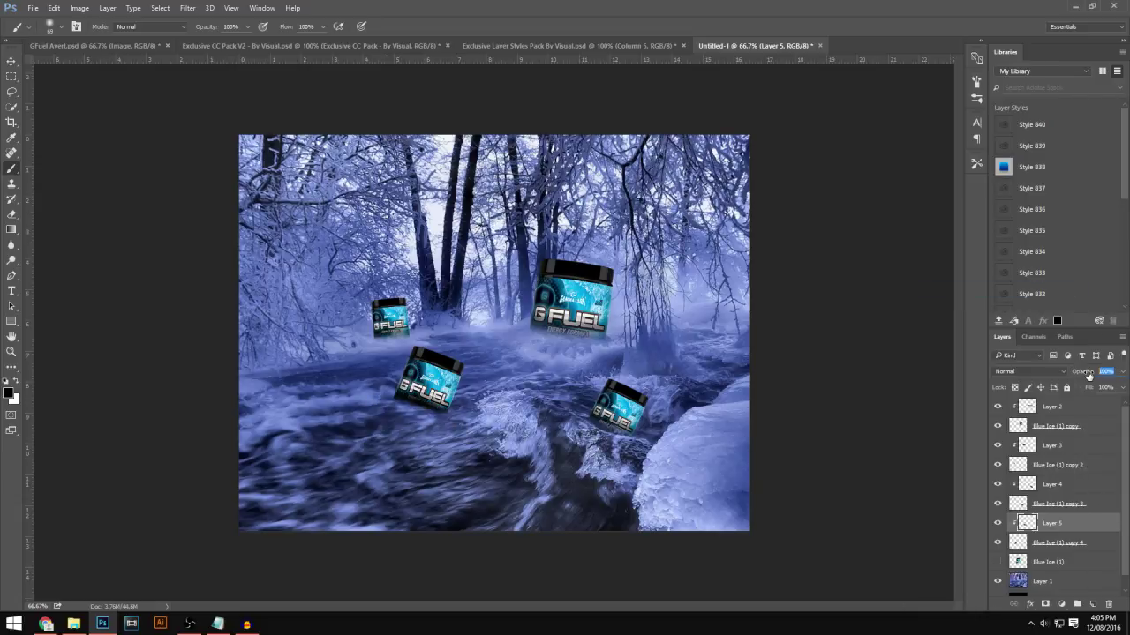
text(60)
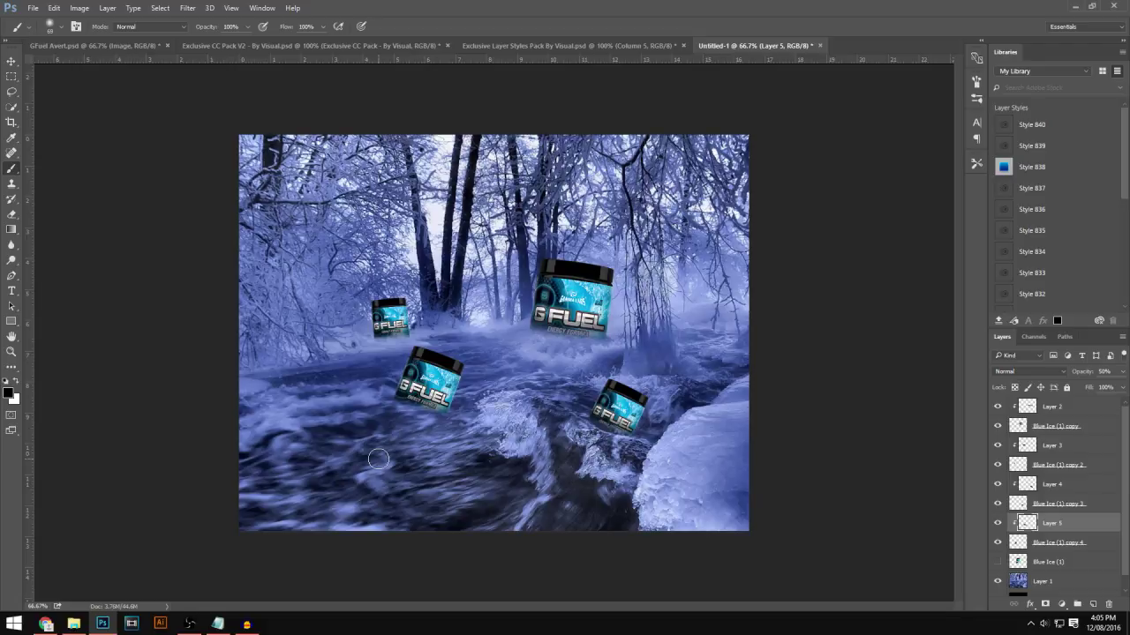
View the Exclusive Layer Styles Pack and Exclusive CC Pack V2 documents, and return to the river composition
click(489, 46)
click(351, 46)
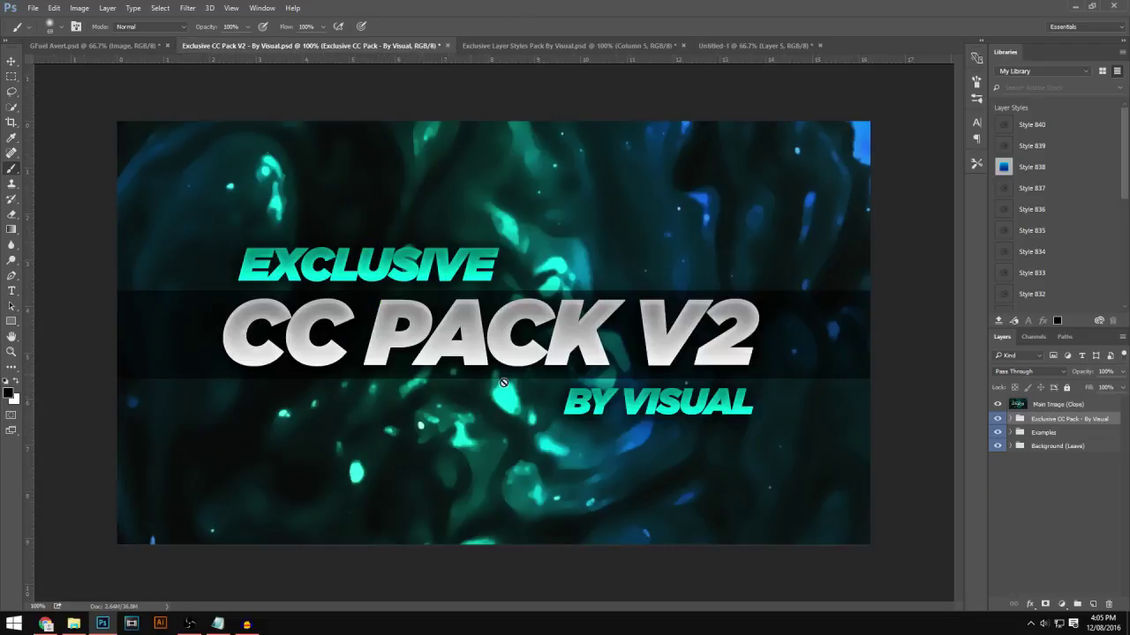
click(709, 45)
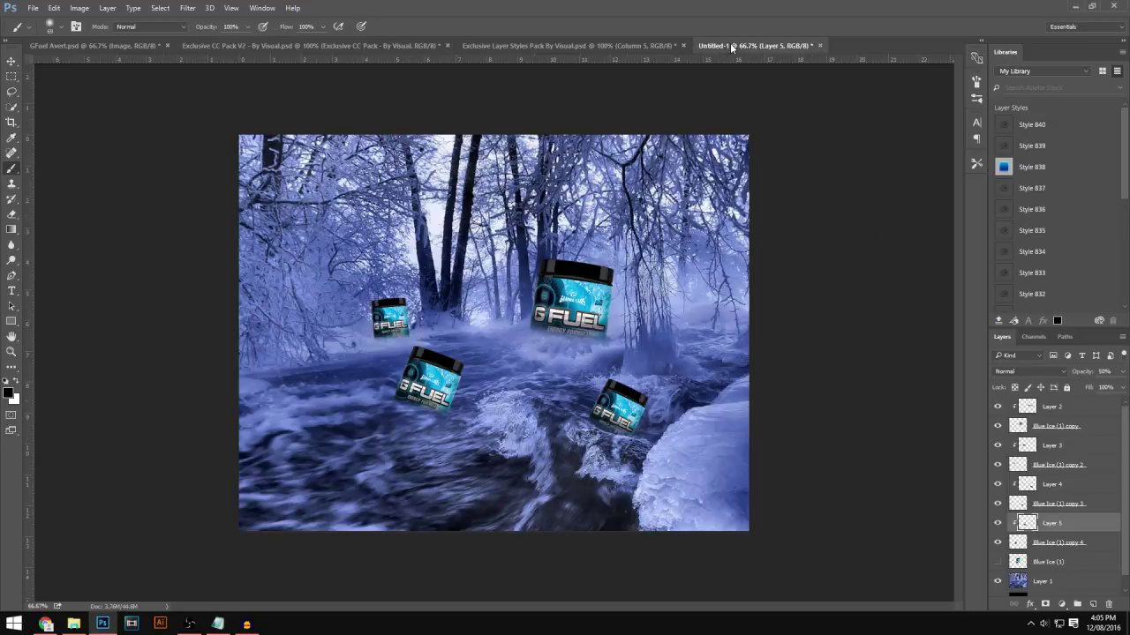
Delete the hidden original tub layer, Blue Ice (1)
scroll(1015, 529, down, 1)
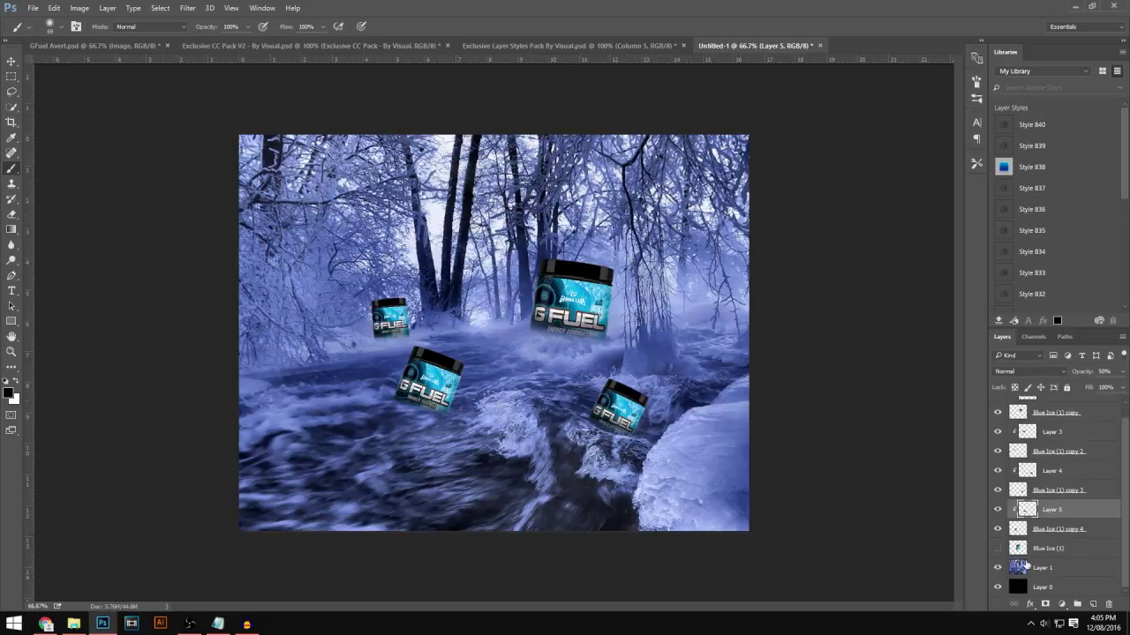
scroll(1007, 546, up, 1)
click(1086, 409)
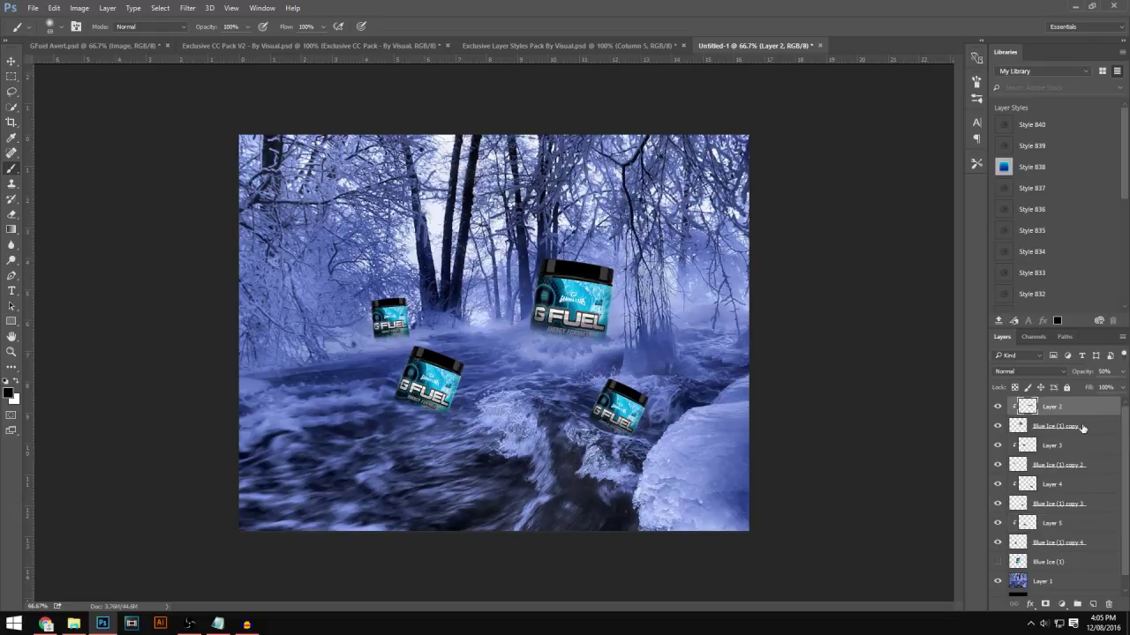
click(1079, 563)
click(1053, 584)
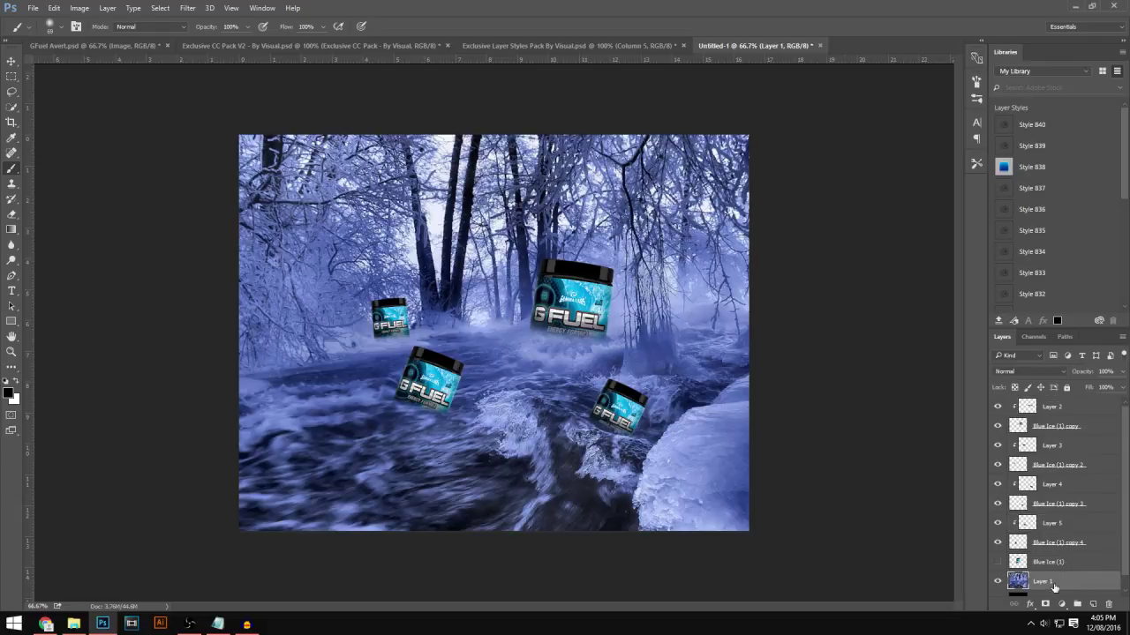
click(1015, 566)
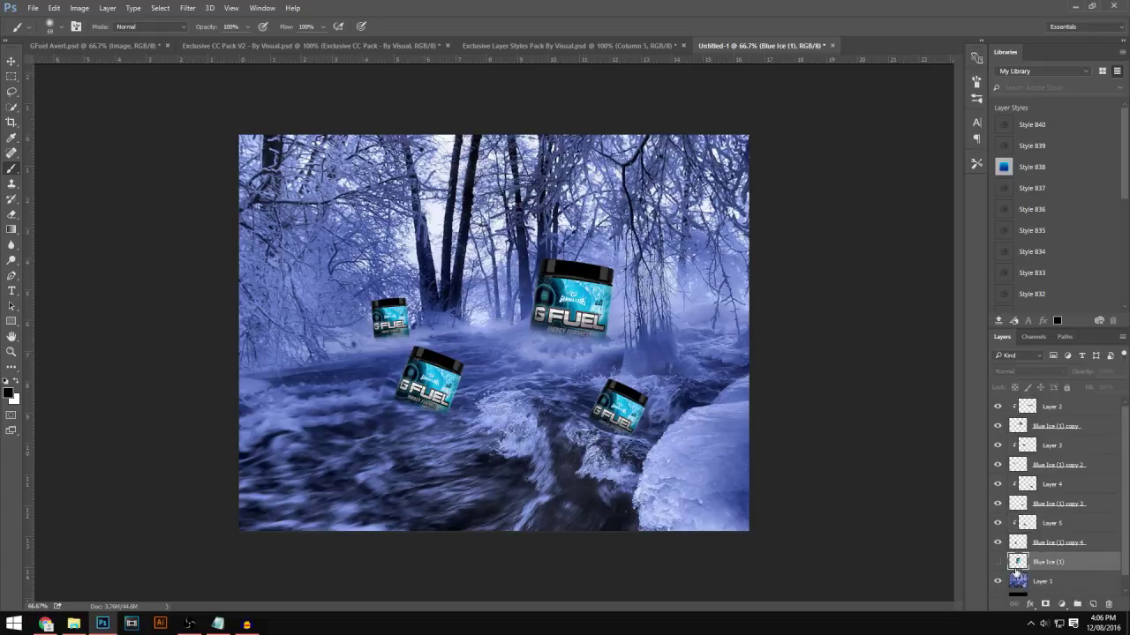
key(Delete)
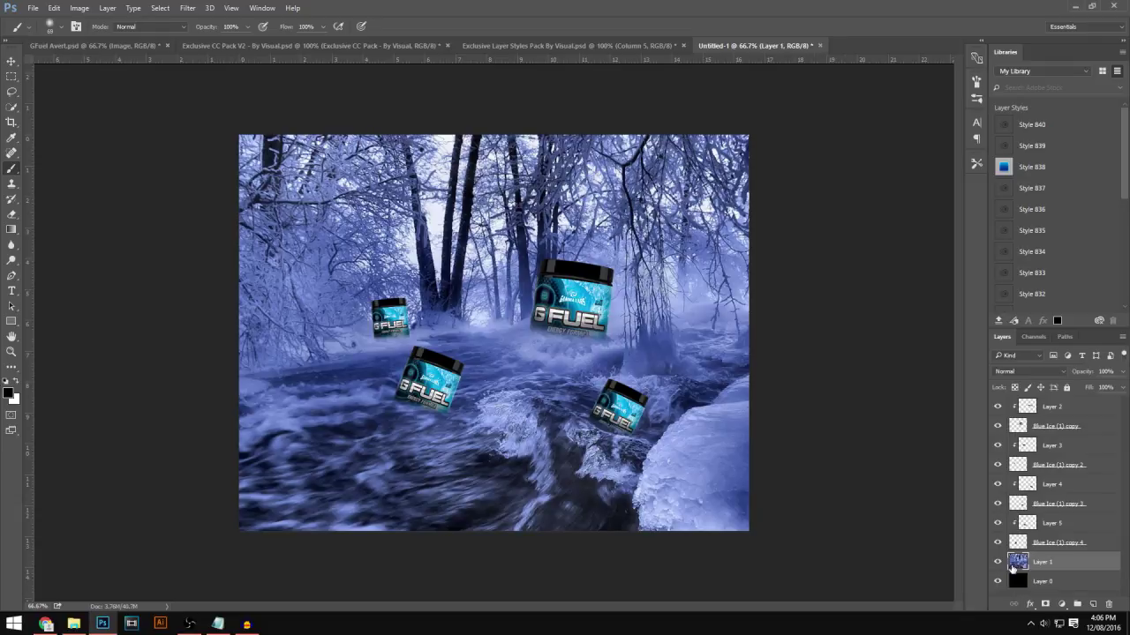
Add a new layer directly above the river wallpaper and select a wide rectangle extending leftward from the large tub
click(1095, 605)
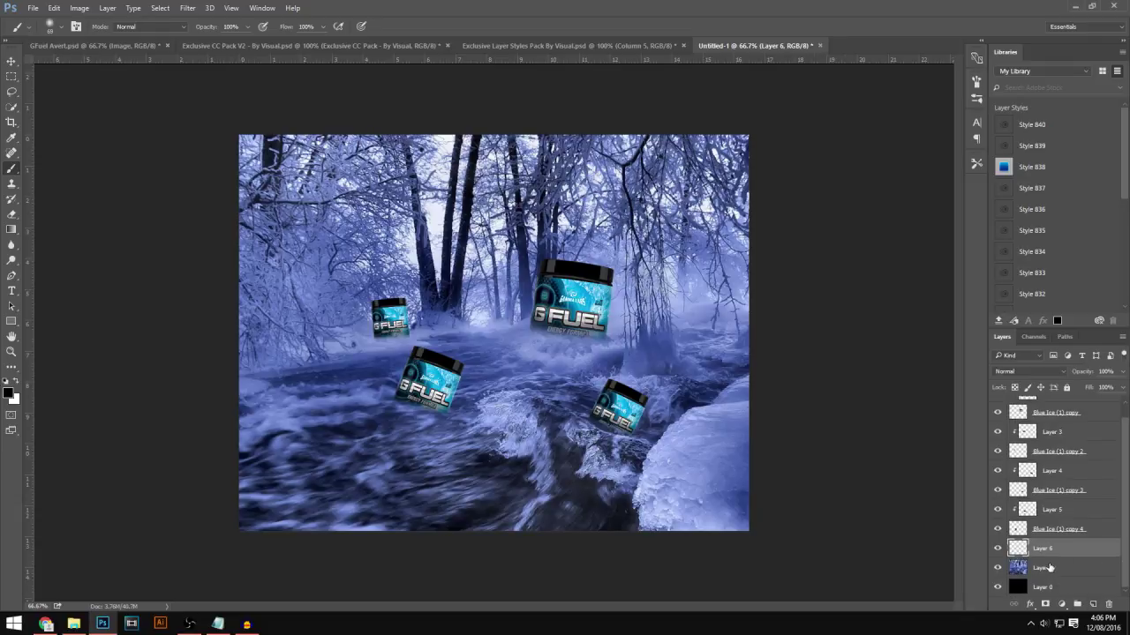
click(11, 78)
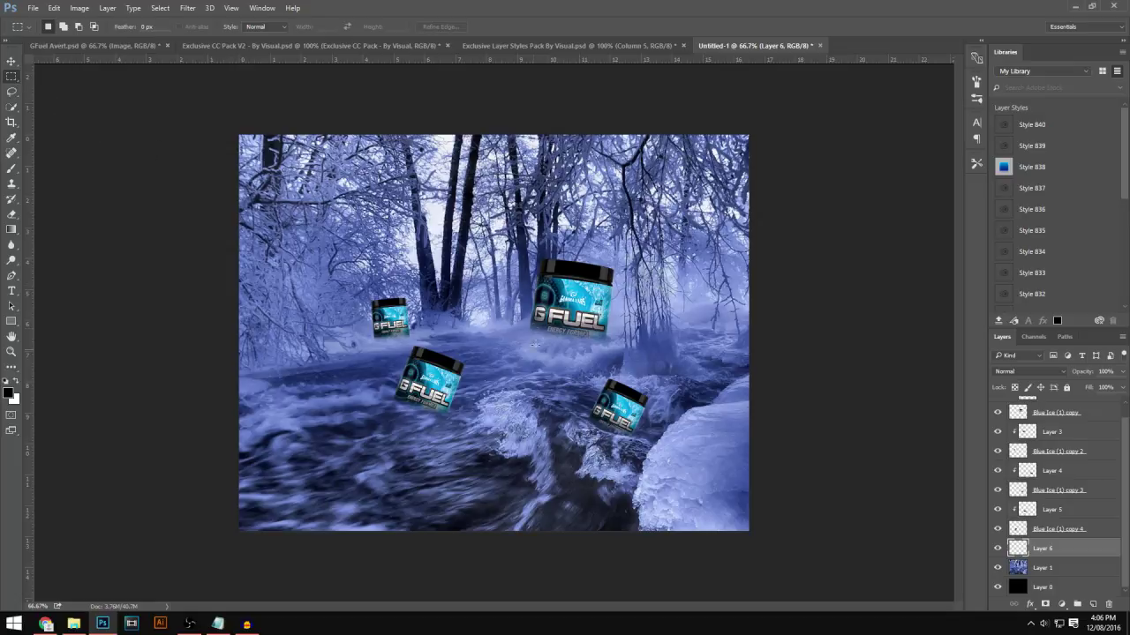
drag(443, 279, 555, 314)
click(478, 289)
drag(426, 280, 530, 320)
Fill the rectangular selection with black and deselect it
right_click(540, 309)
click(618, 477)
click(548, 182)
click(553, 204)
click(779, 444)
click(1038, 311)
click(645, 182)
key(ctrl+d)
Check the banner in the finished GFuel Avert.psd, and set the black rectangle layer's opacity to 80%
click(121, 46)
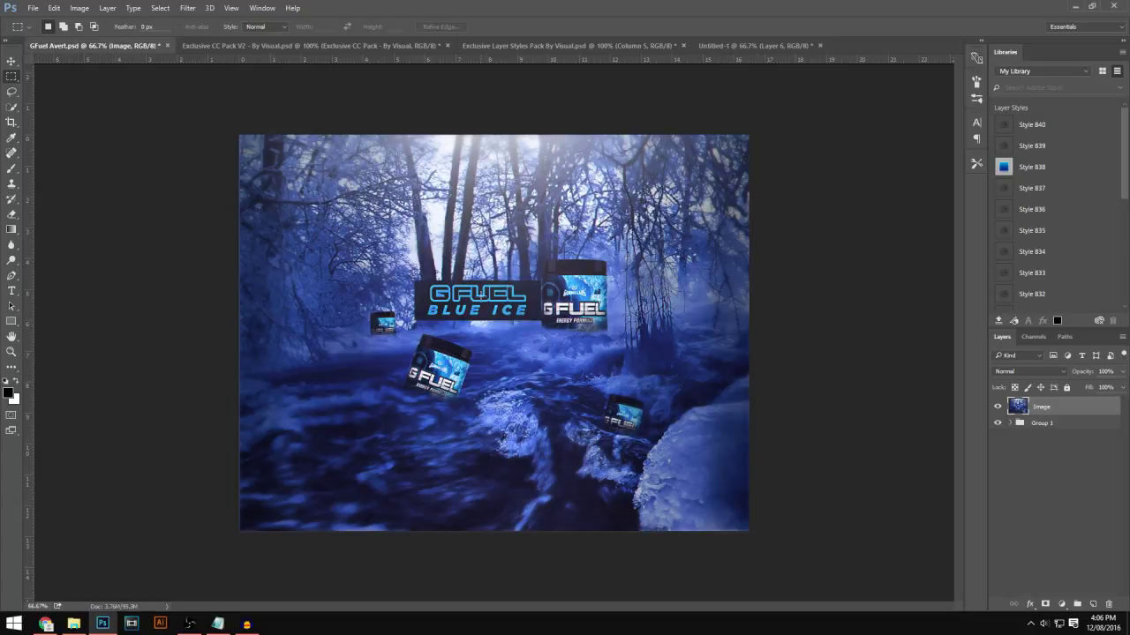
click(734, 44)
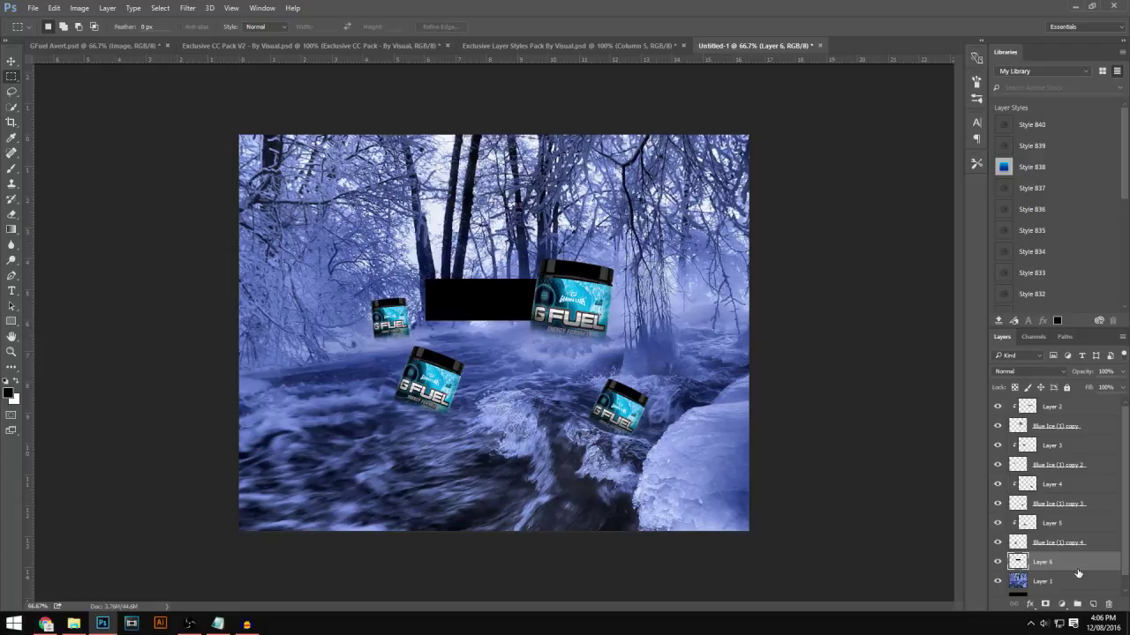
click(1124, 386)
click(1097, 388)
drag(1097, 388, 1108, 391)
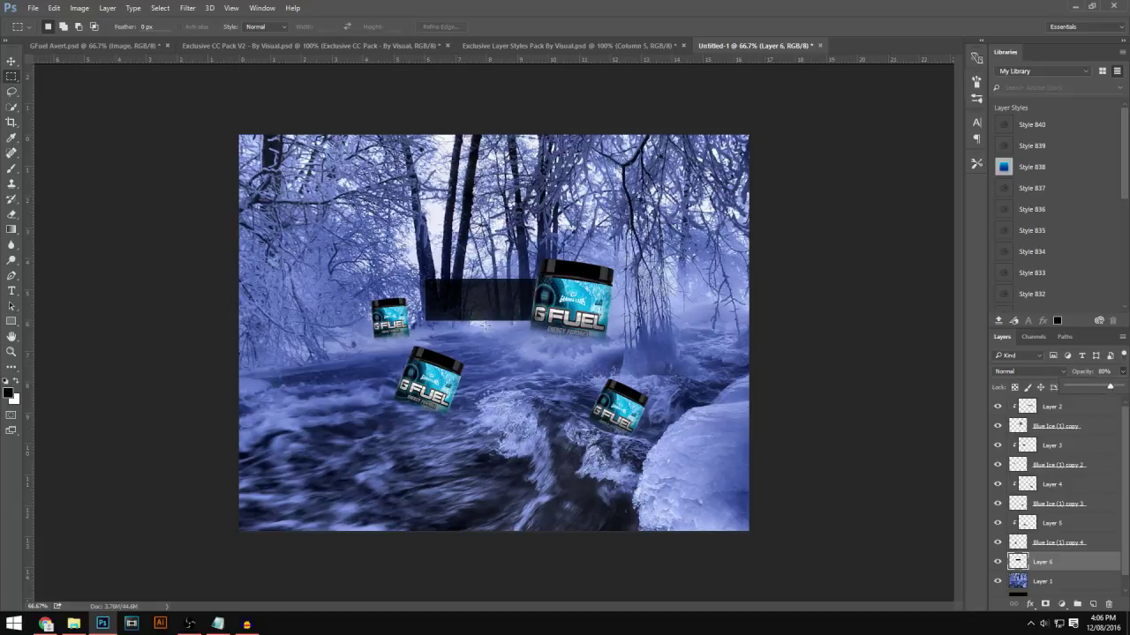
Switch to Chrome and bring up the Google Images results for "g fuel logo"
click(46, 624)
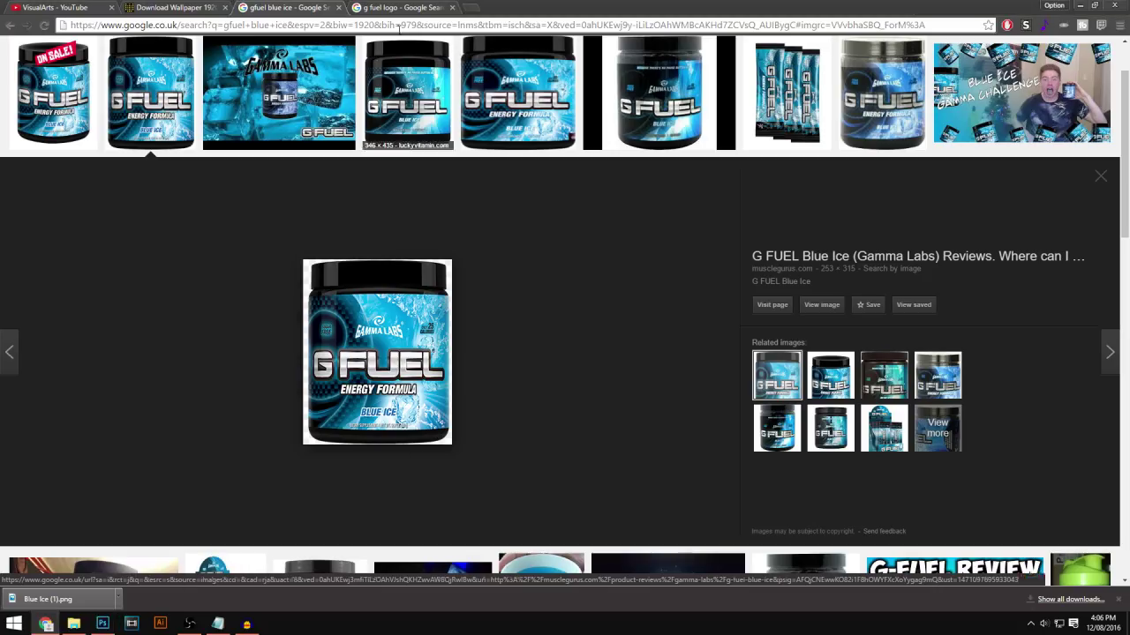
key(ctrl+Tab)
scroll(482, 289, up, 1)
click(187, 53)
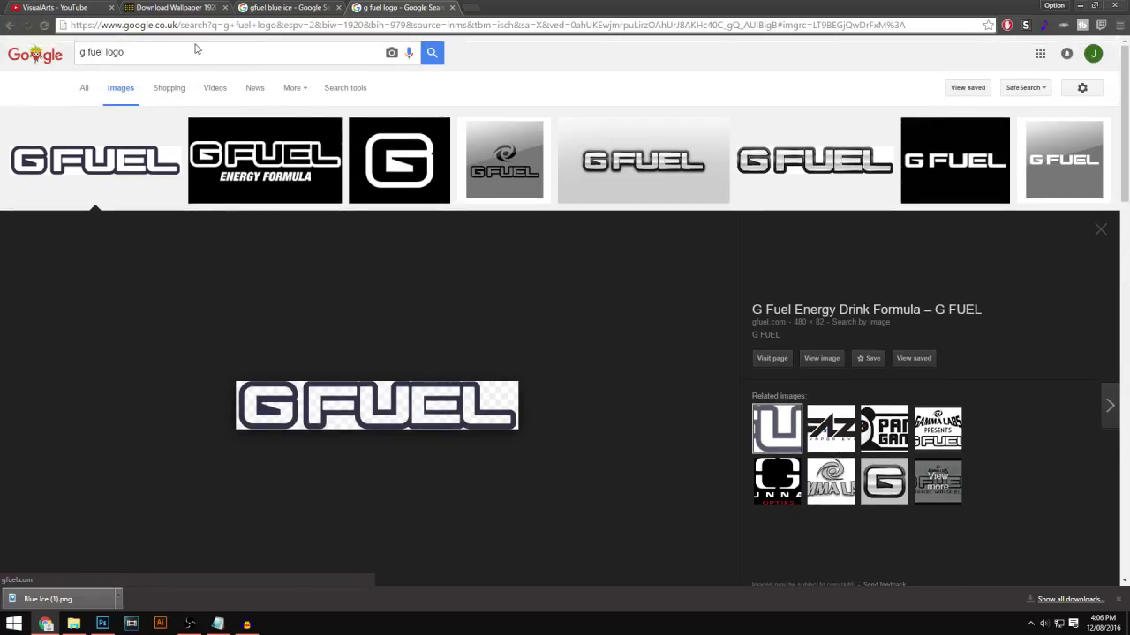
key(ctrl+a)
click(170, 78)
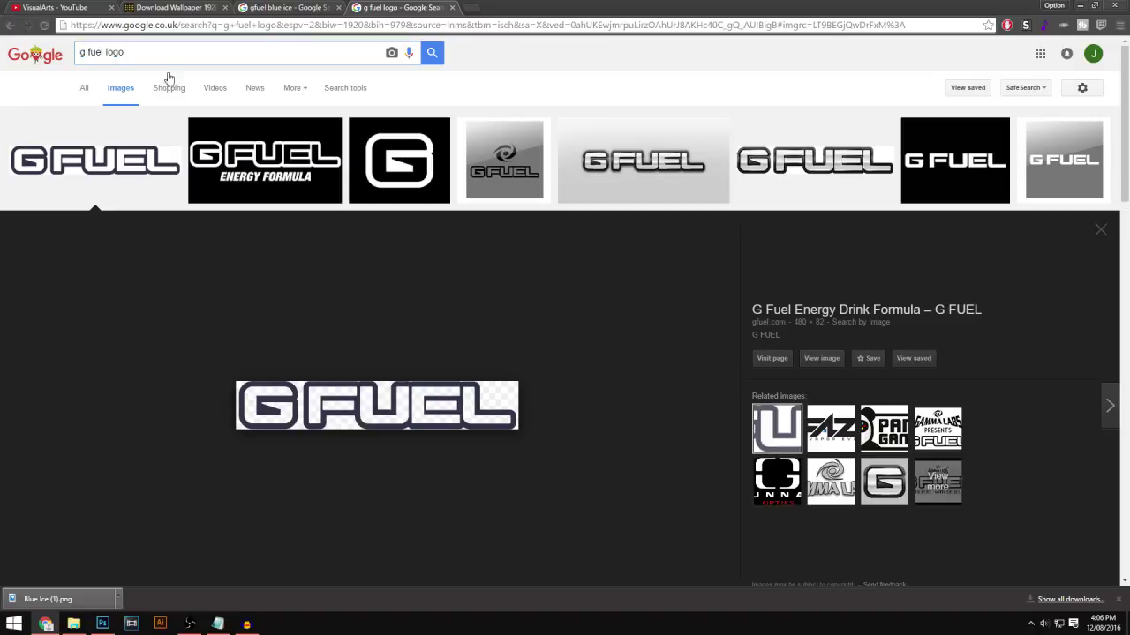
Save the previewed outlined G FUEL logo as footer-logo (1).png in the Pictures folder
scroll(293, 286, down, 1)
scroll(174, 159, up, 1)
scroll(300, 295, down, 3)
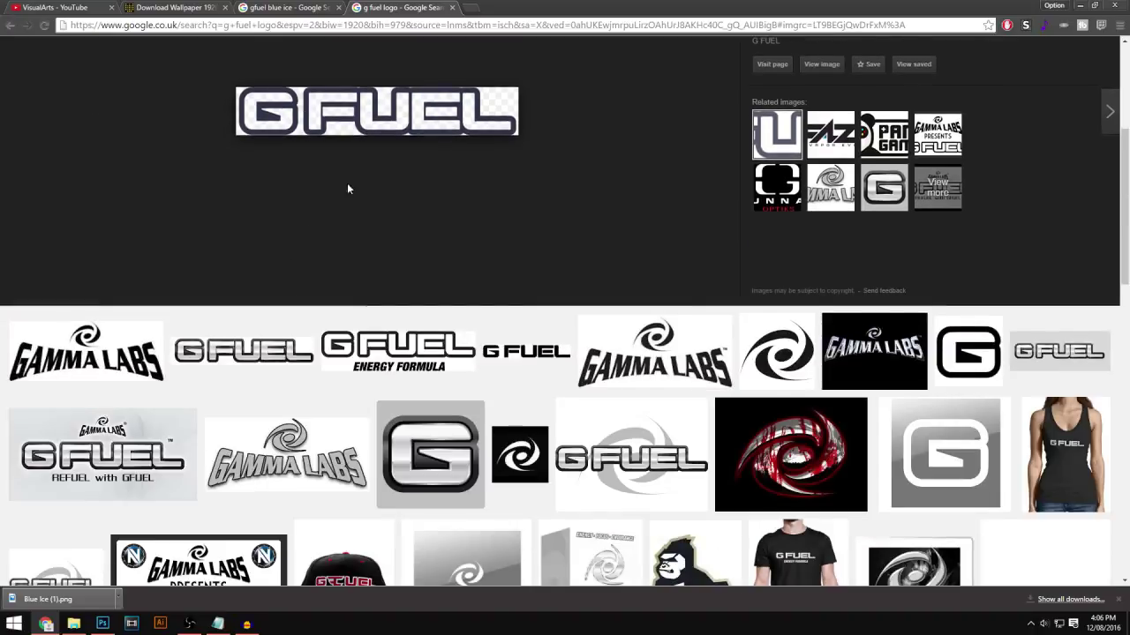
scroll(348, 186, up, 1)
right_click(356, 244)
click(415, 356)
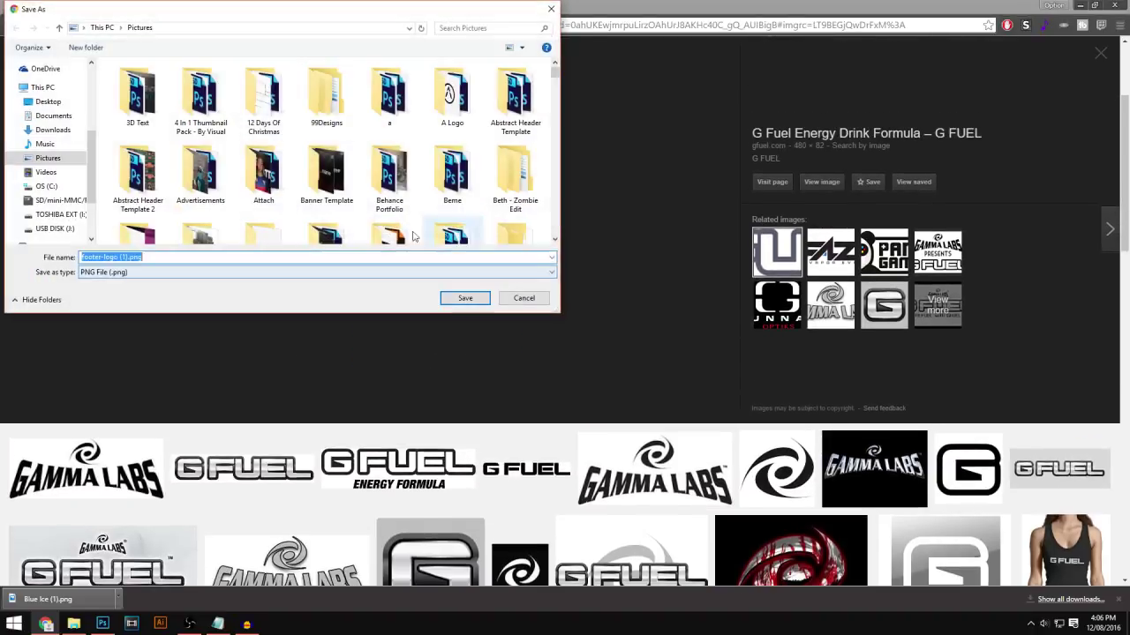
click(451, 300)
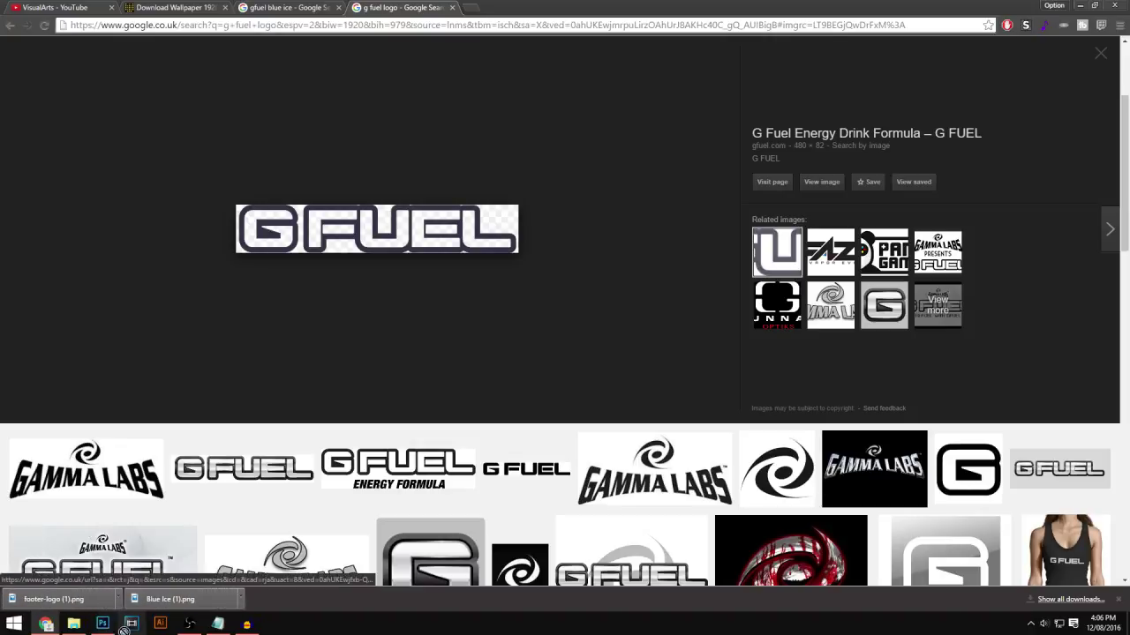
Place footer-logo (1).png in the Photoshop composition, scaled to about 18% and positioned in the upper part of the black rectangle
drag(108, 630, 673, 304)
drag(750, 285, 513, 294)
drag(616, 281, 511, 295)
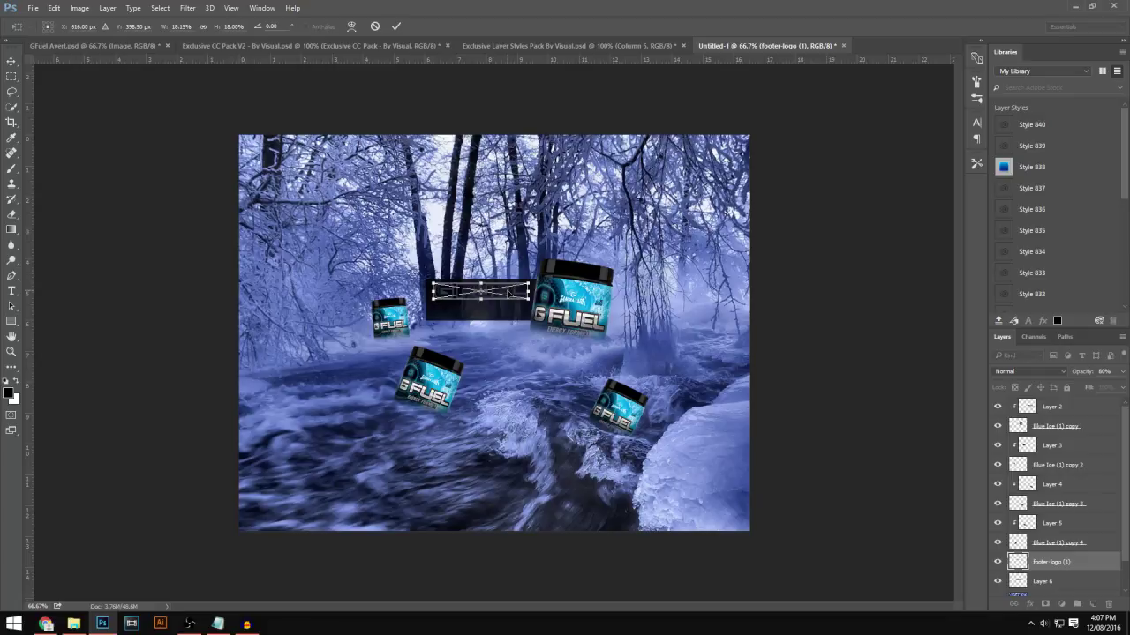
key(Return)
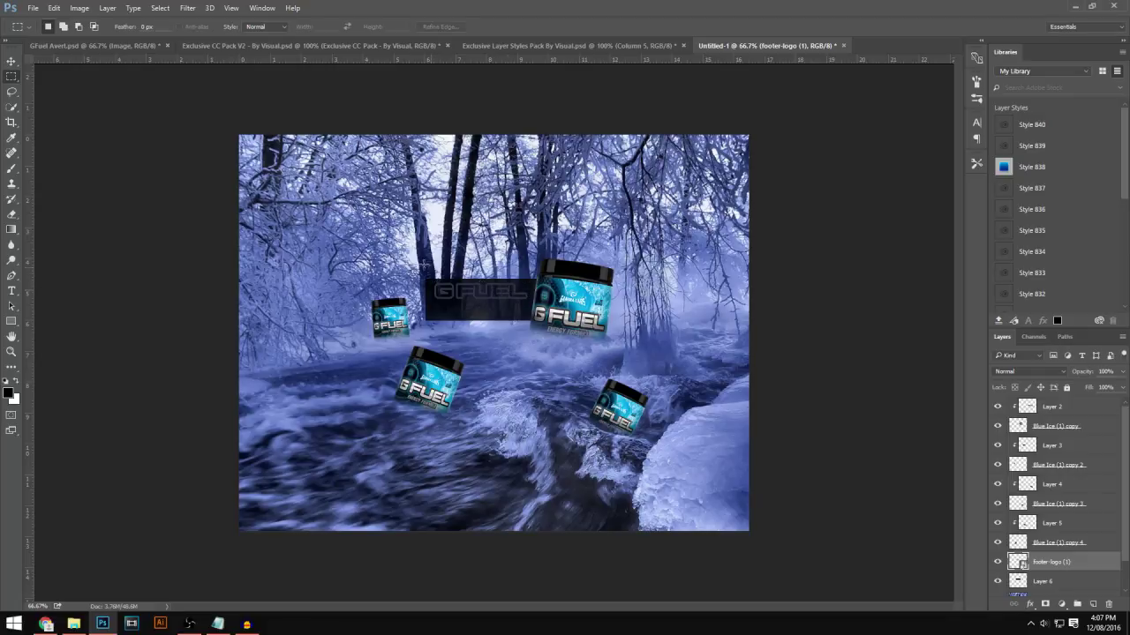
click(12, 60)
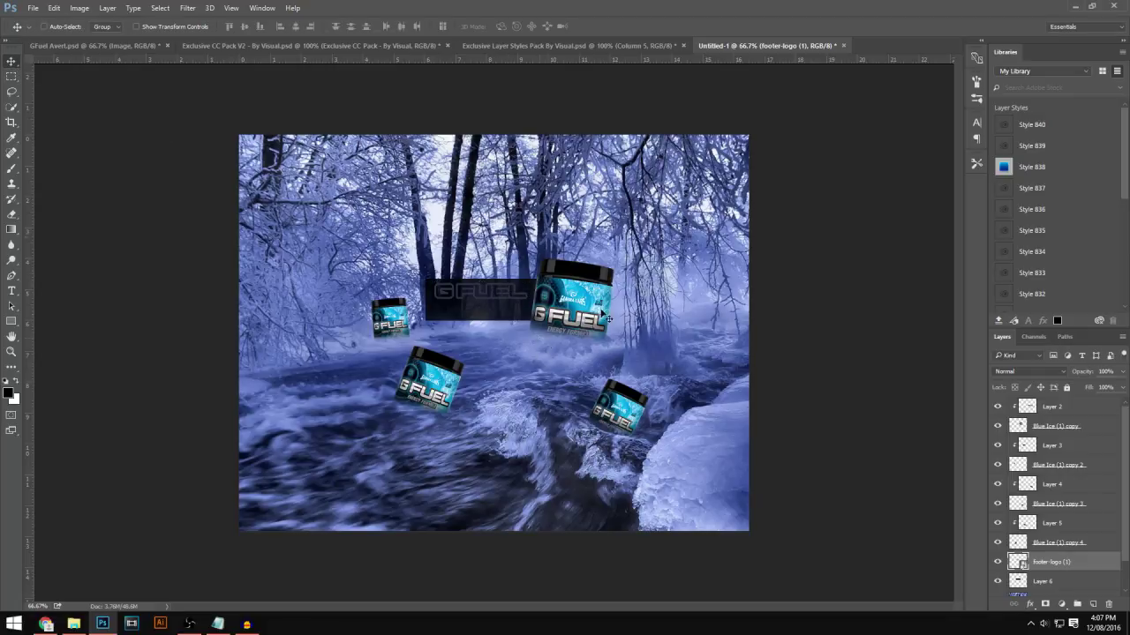
Look over the Exclusive CC Pack V2 and Exclusive Layer Styles Pack documents, ending on the layer styles
click(524, 46)
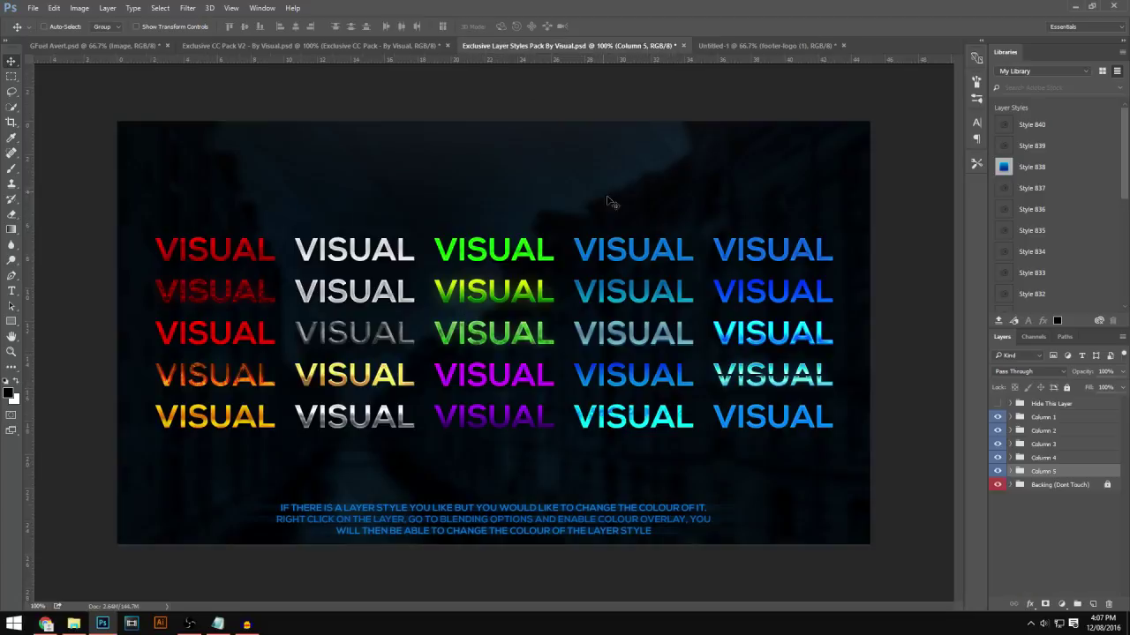
click(376, 45)
click(519, 46)
click(351, 45)
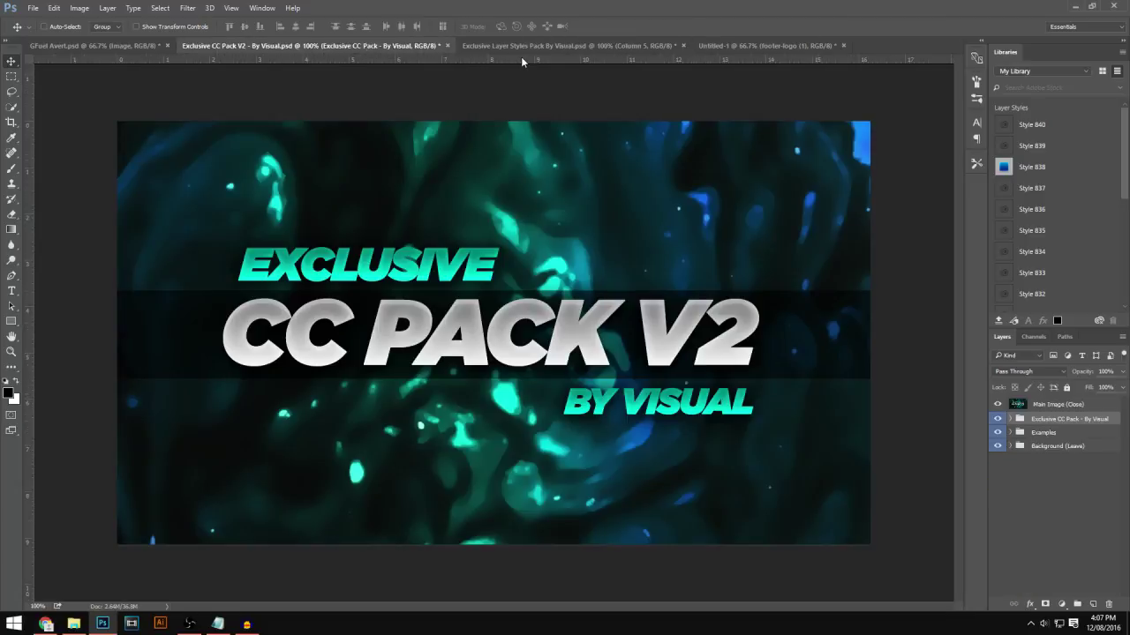
click(510, 45)
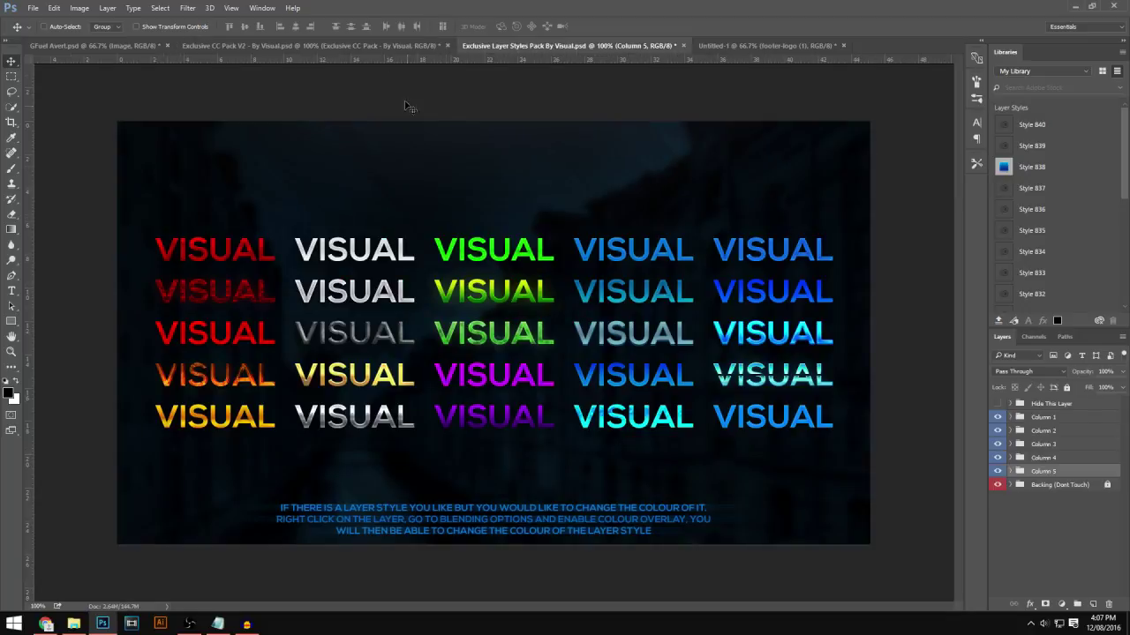
Save the layer style of the bottom blue VISUAL text in the fifth column to the current library, and return to the composition
click(11, 291)
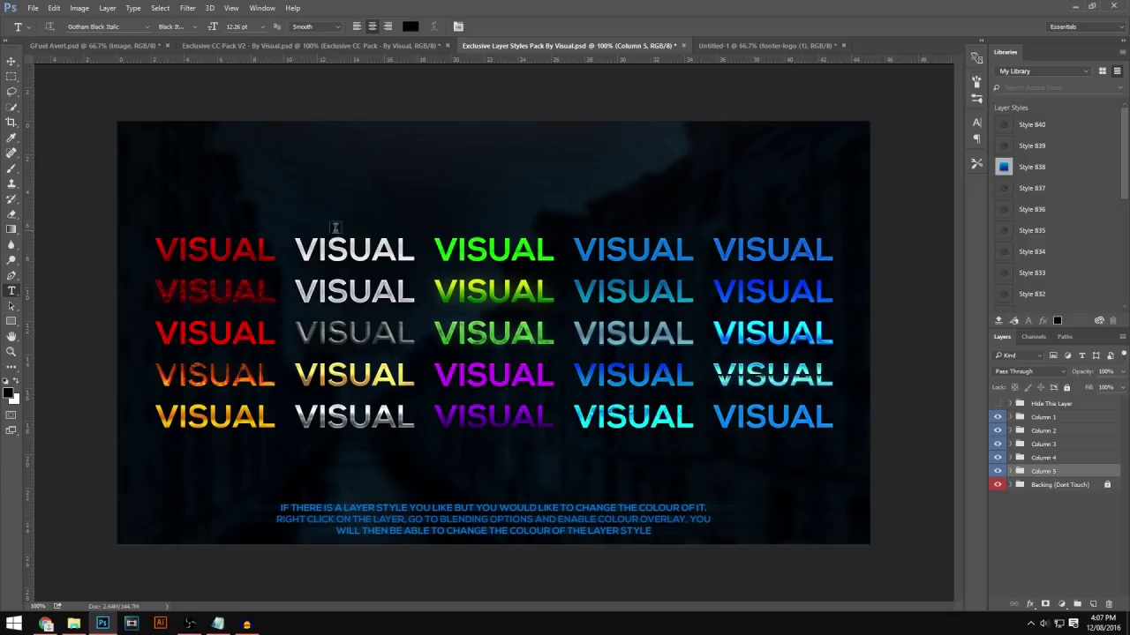
click(771, 410)
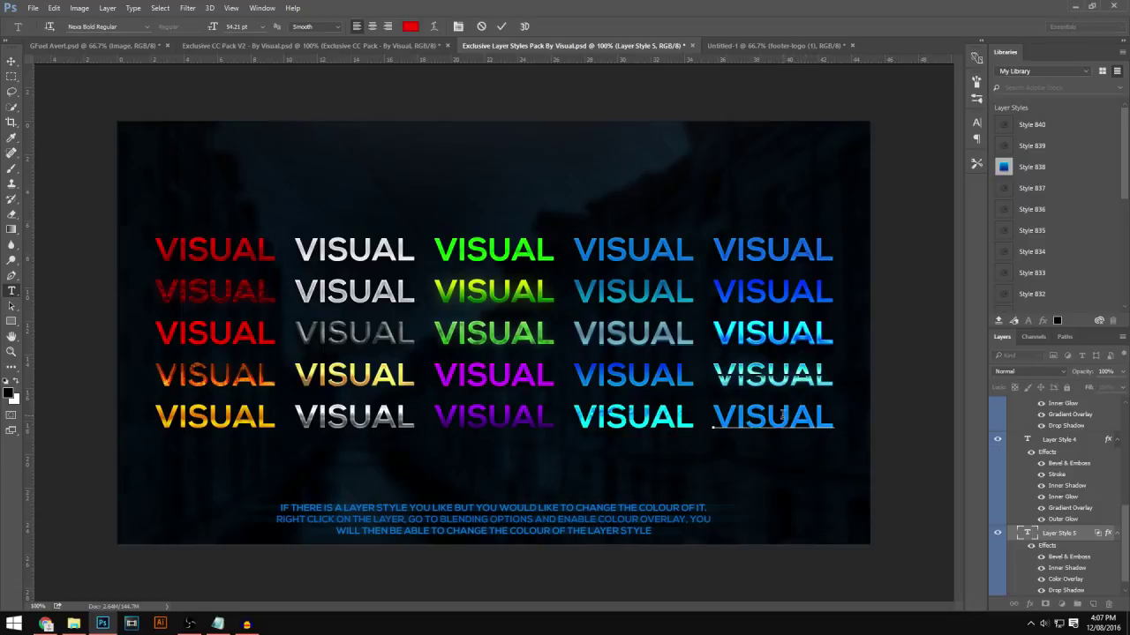
scroll(1088, 528, down, 1)
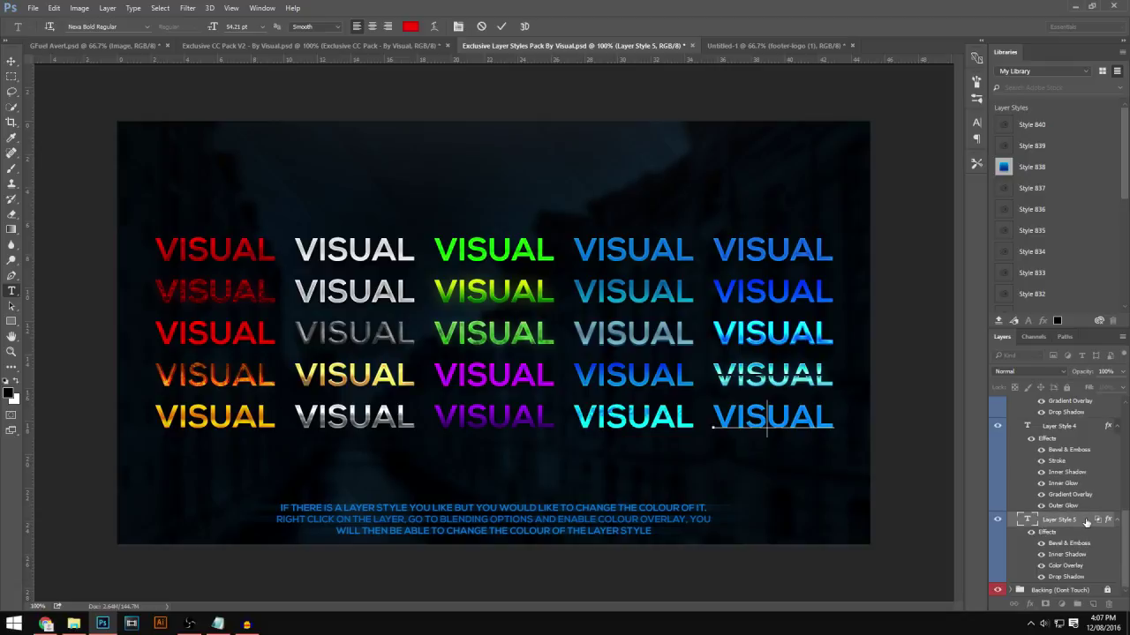
click(1088, 527)
double_click(1088, 528)
drag(778, 107, 521, 208)
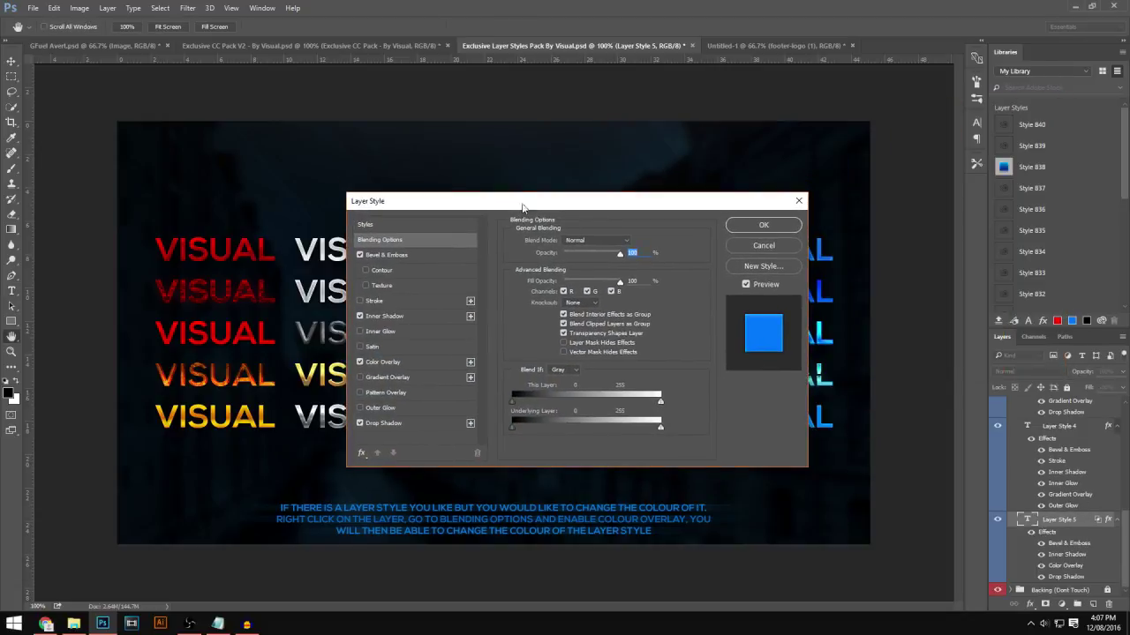
click(763, 267)
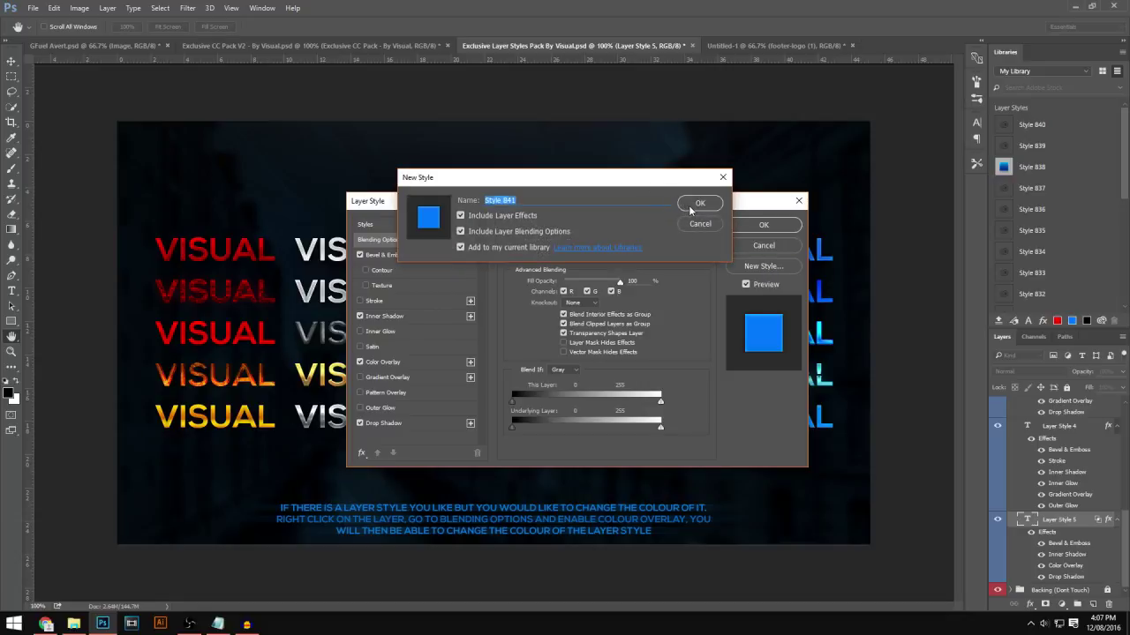
click(699, 203)
click(764, 225)
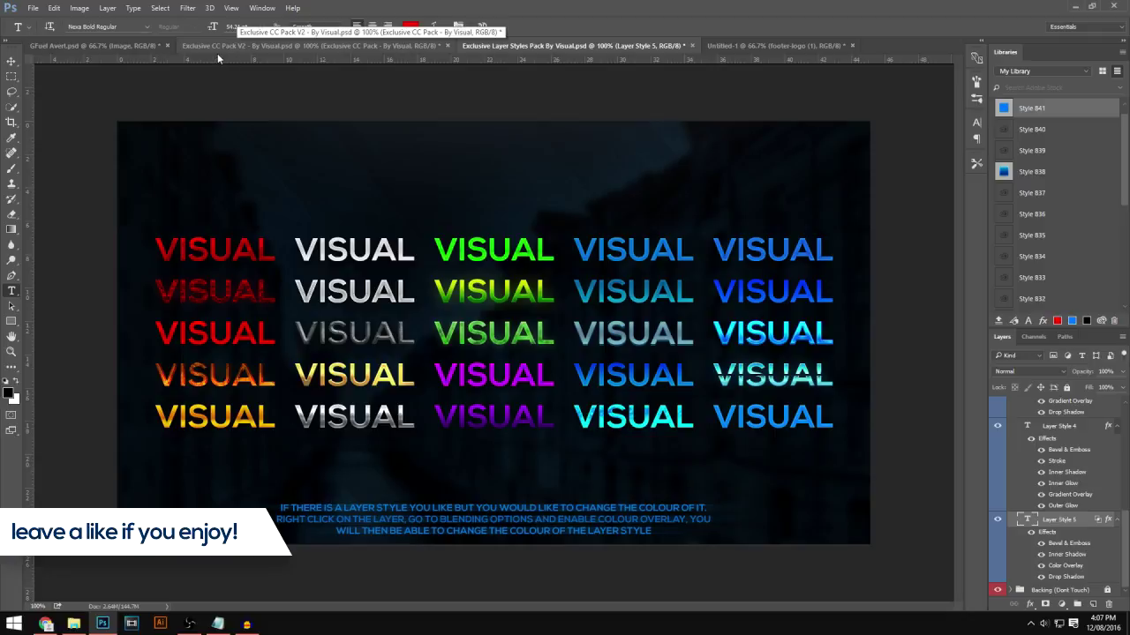
click(742, 45)
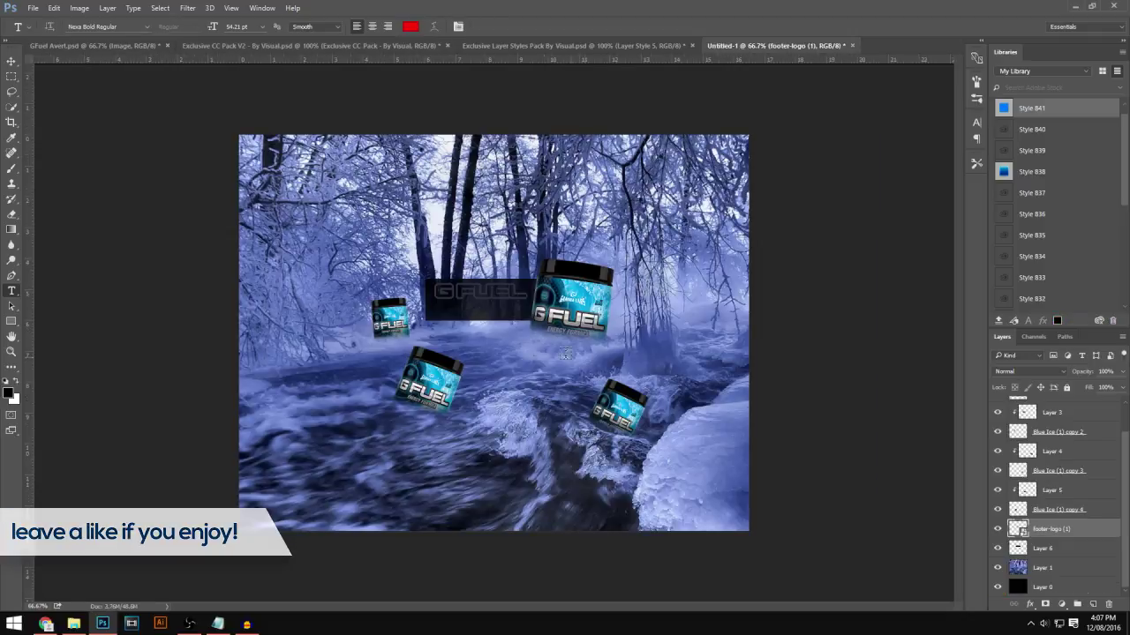
Apply the saved blue layer style, the last swatch in the styles list, to the footer-logo (1) layer
double_click(1088, 532)
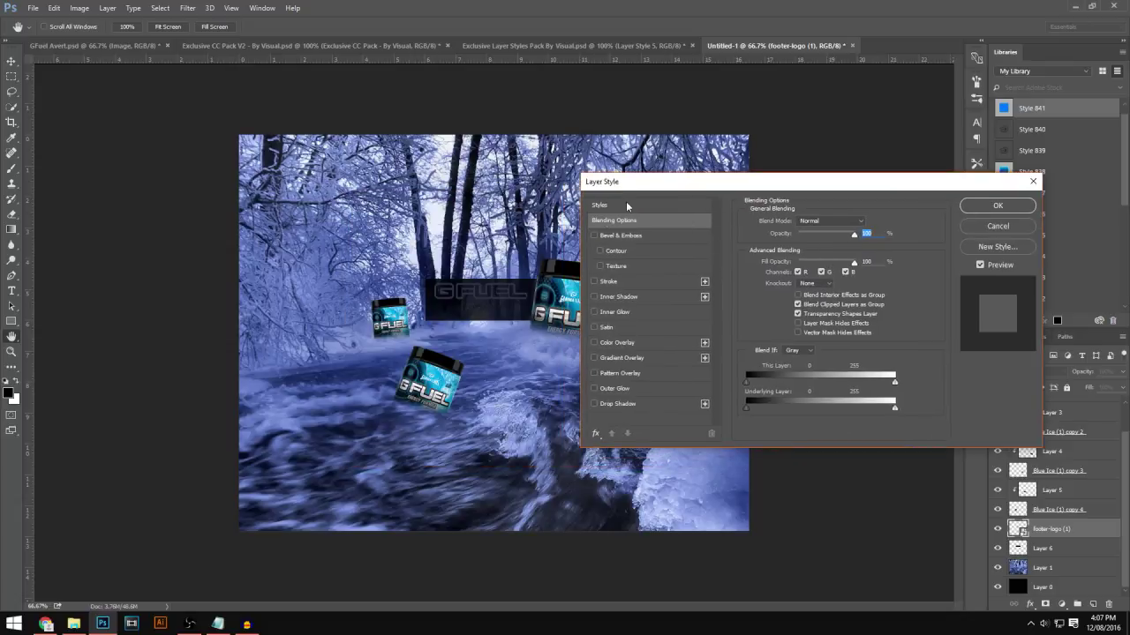
click(627, 205)
drag(920, 223, 911, 401)
click(860, 410)
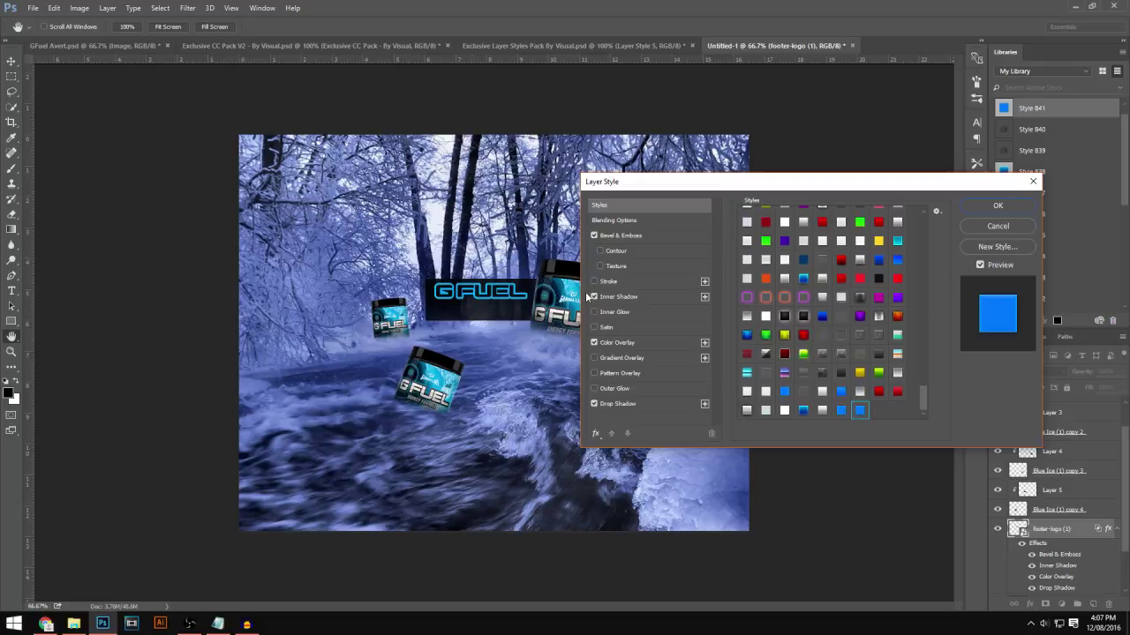
key(Return)
Add the text "BLUE ICE" over the black rectangle, starting below the G FUEL logo
key(t)
click(448, 310)
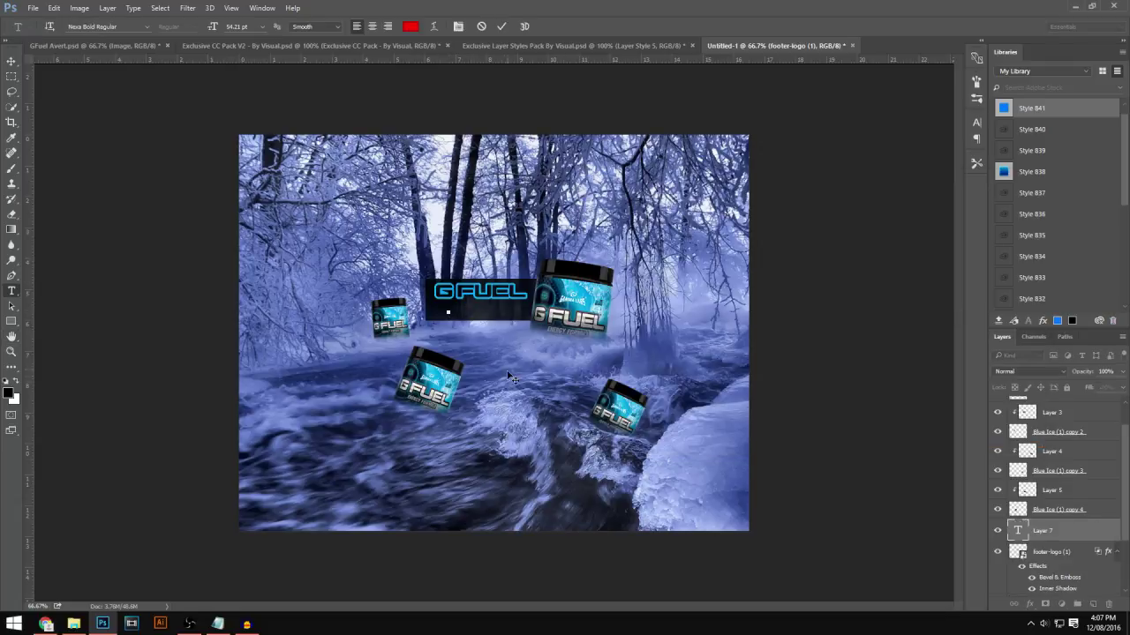
text(B)
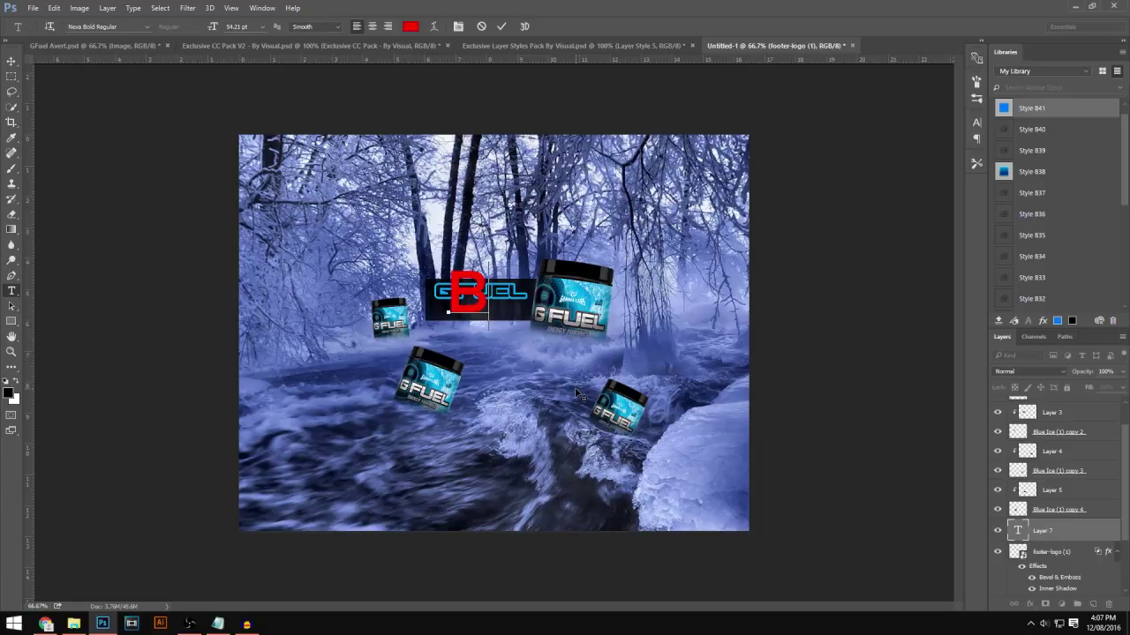
text(LU)
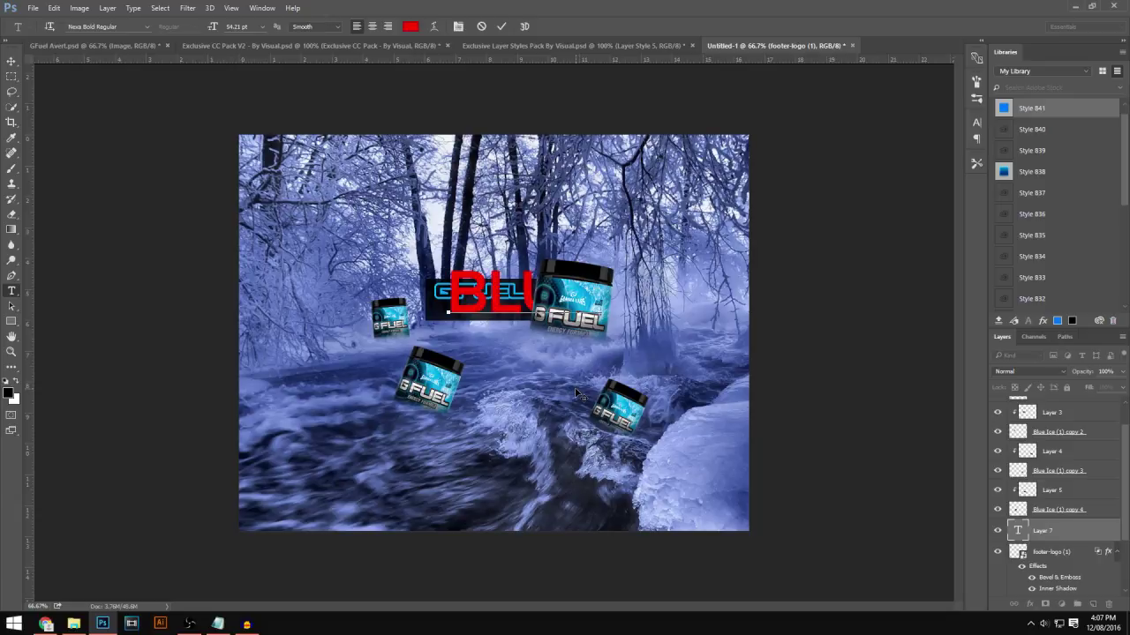
text(E ICE)
Set the BLUE ICE text in Gotham Black at 10.21 pt and align it under the start of the G FUEL logo
click(124, 27)
text(Go)
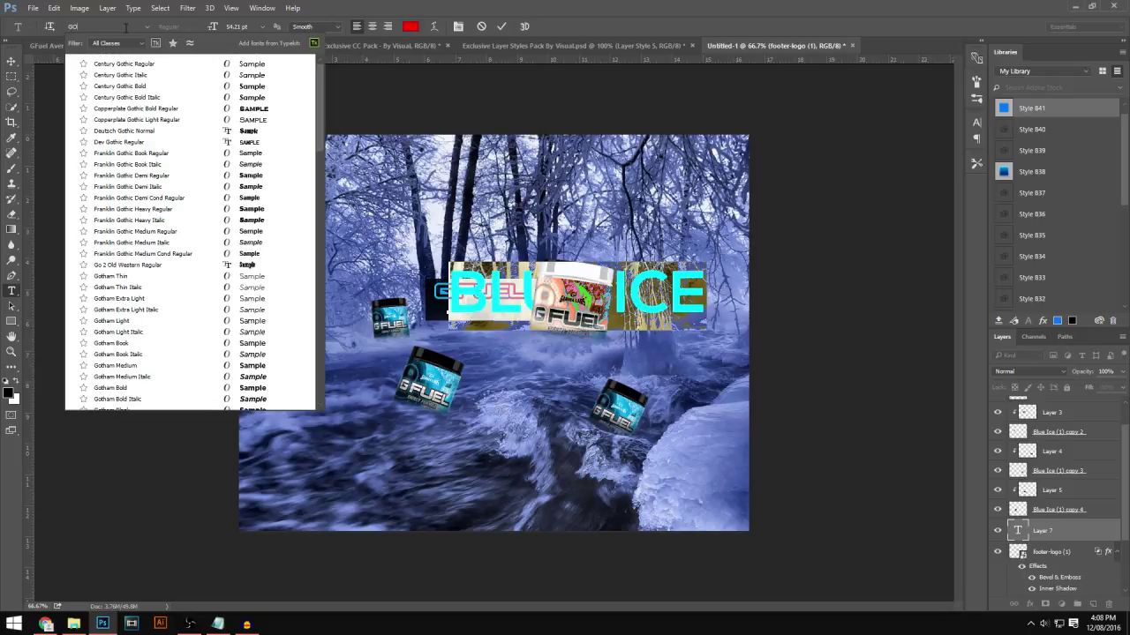
text(tha)
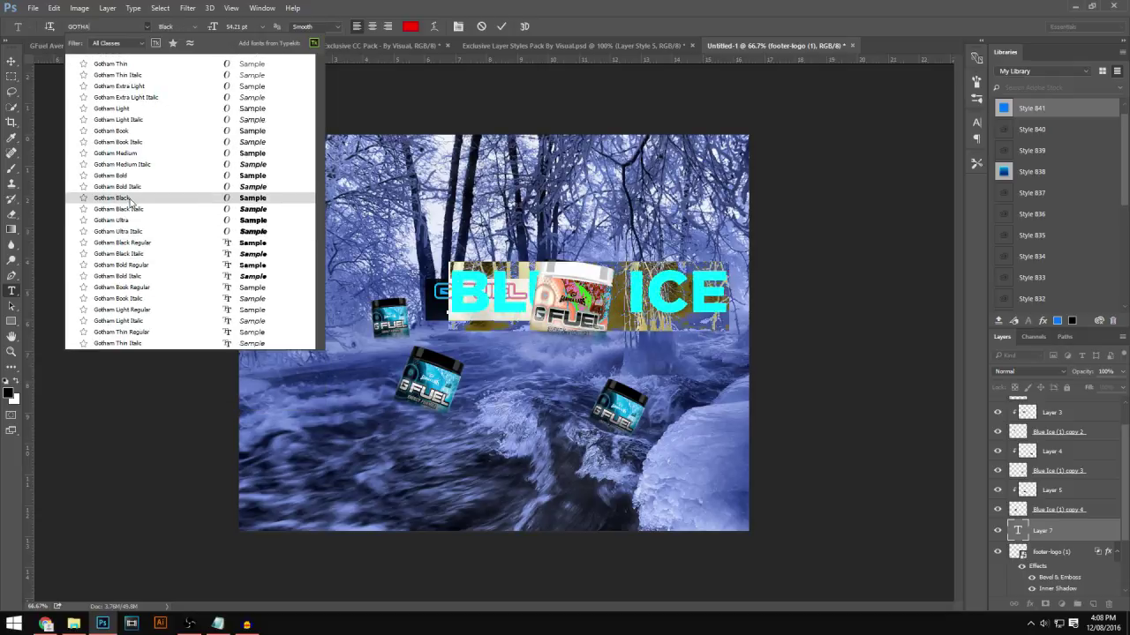
click(131, 199)
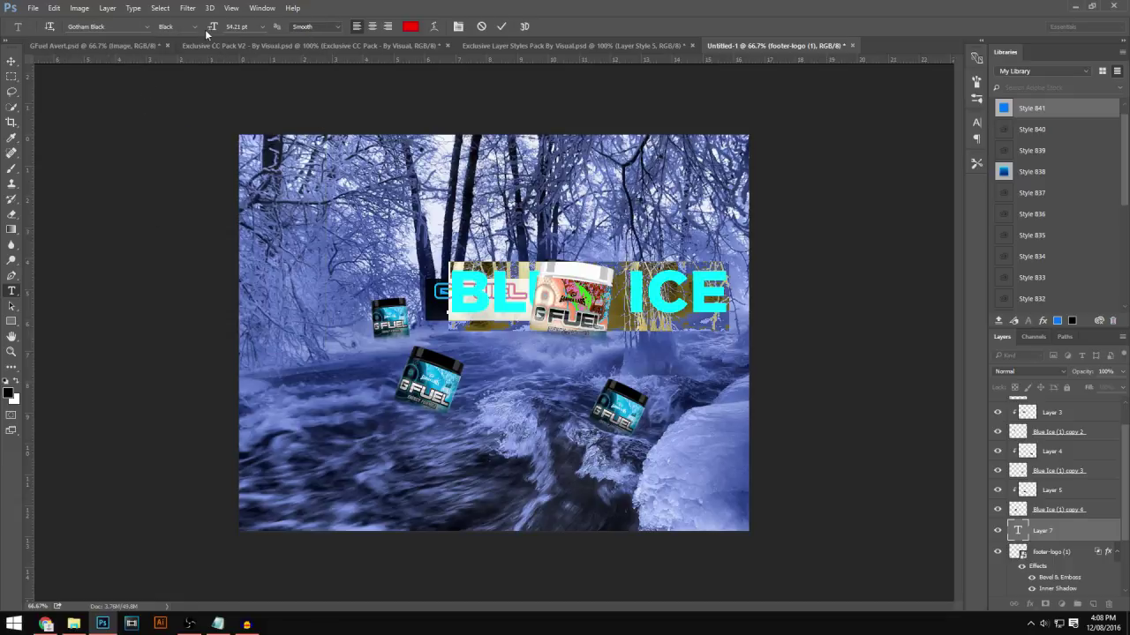
drag(213, 27, 188, 33)
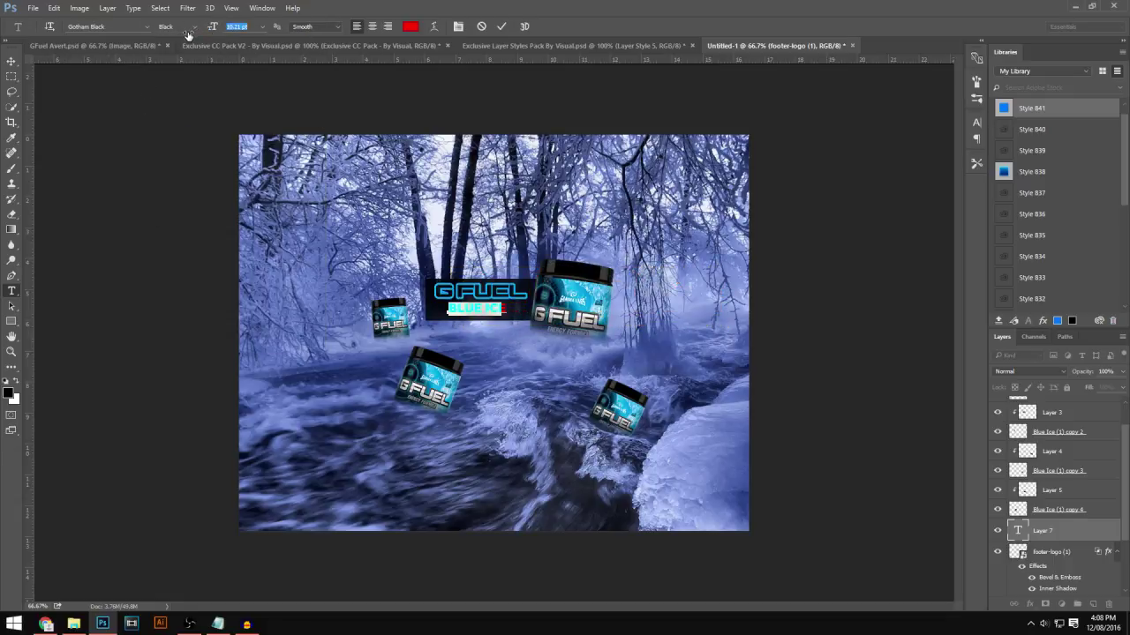
click(12, 61)
drag(515, 303, 502, 304)
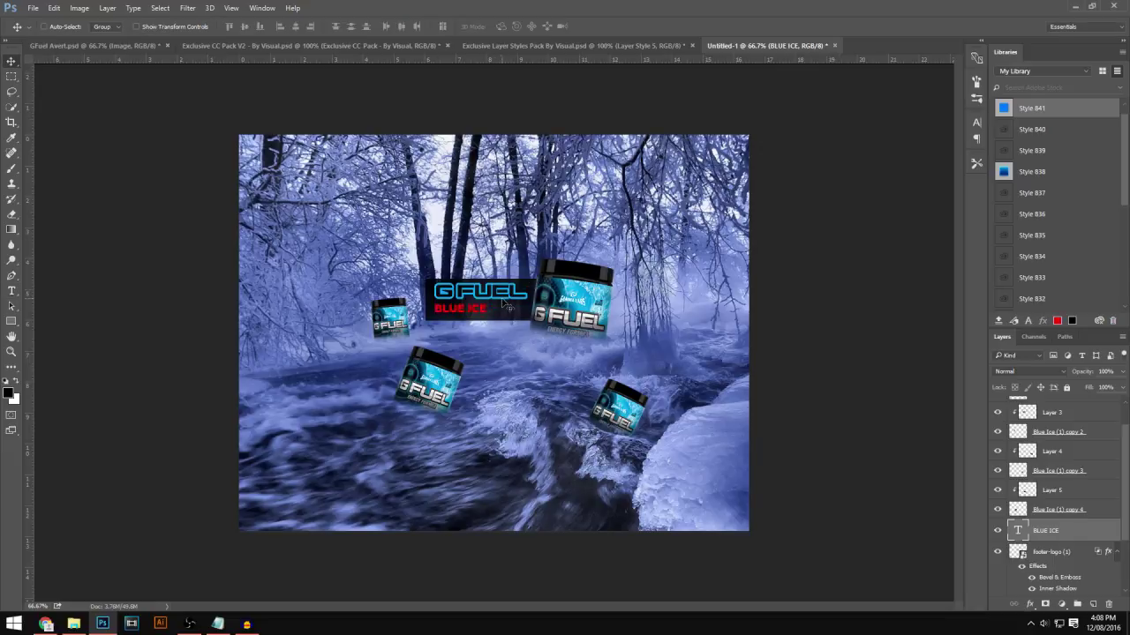
Apply the same saved blue layer style to the BLUE ICE text layer
double_click(1082, 537)
click(658, 205)
drag(922, 226, 930, 395)
click(860, 411)
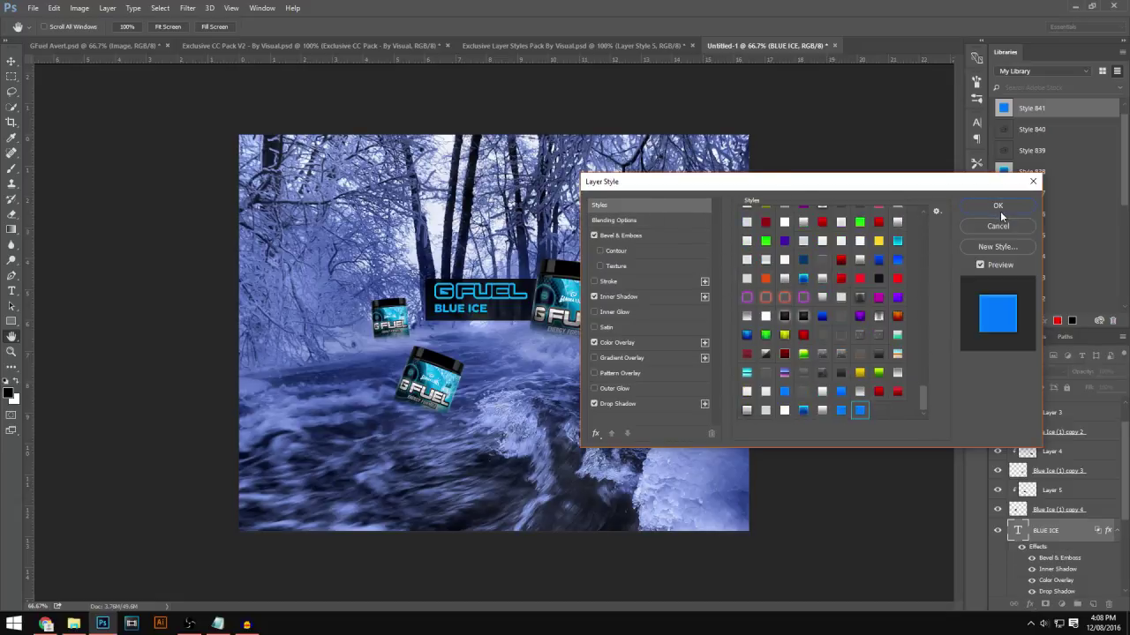
click(998, 208)
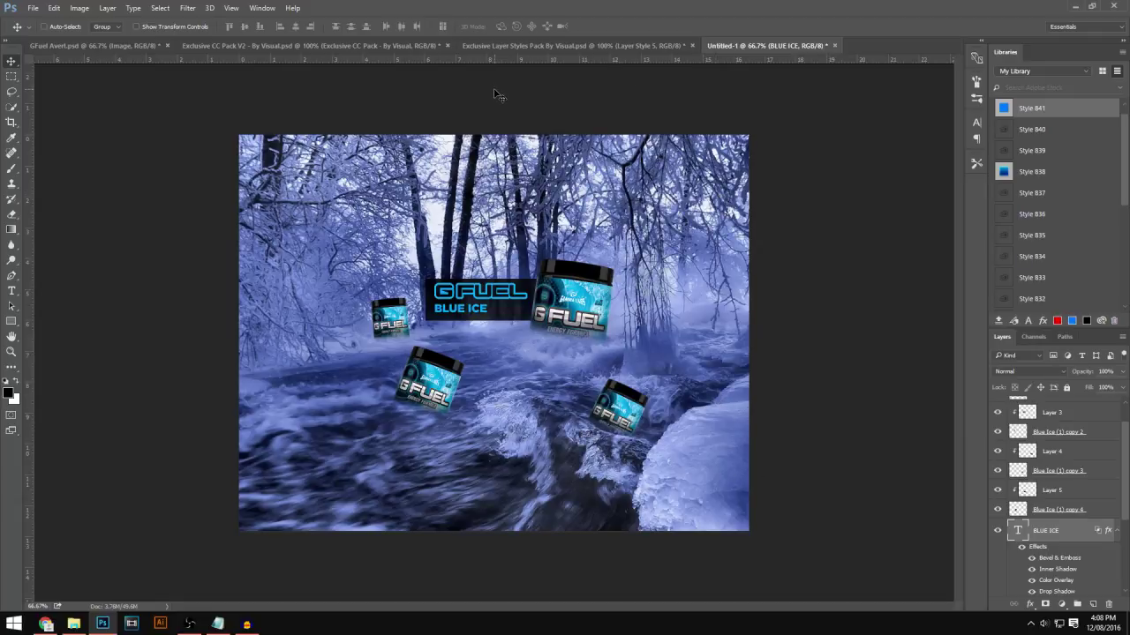
Copy the Exclusive CC Pack - By Visual group from the CC Pack V2 document into the composition, above all other layers
click(296, 39)
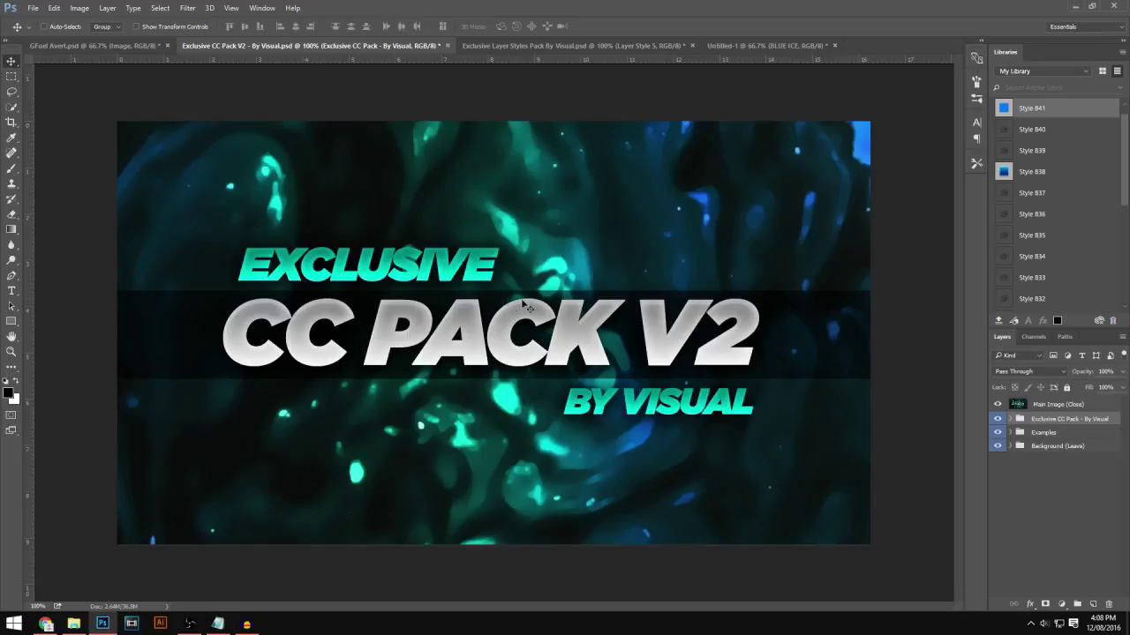
click(998, 405)
click(1012, 419)
click(1012, 420)
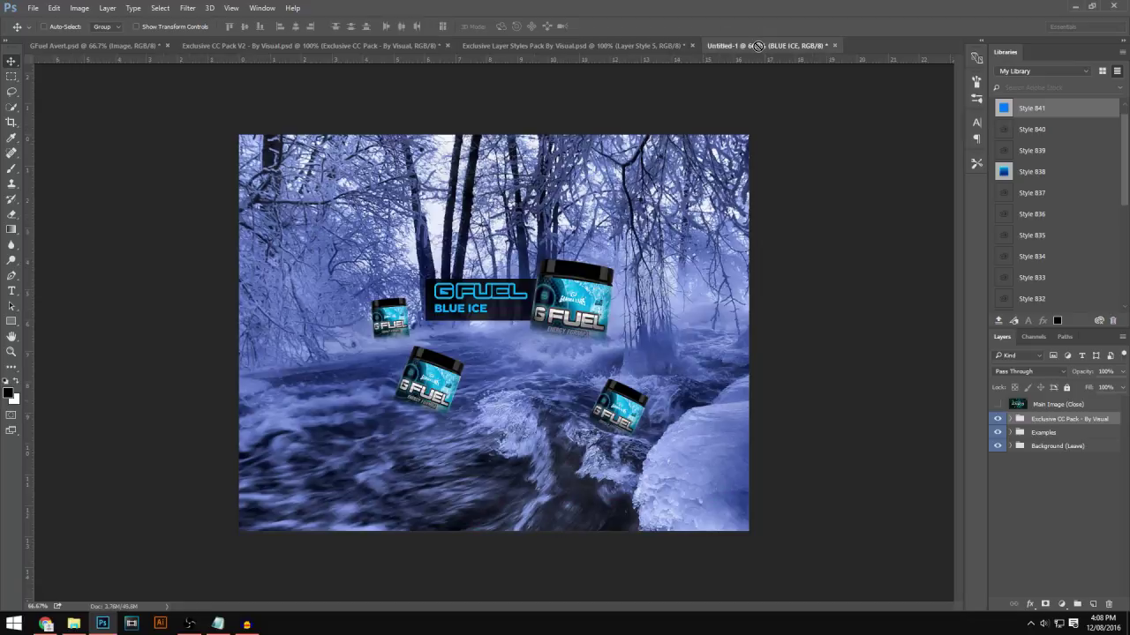
click(761, 45)
click(447, 290)
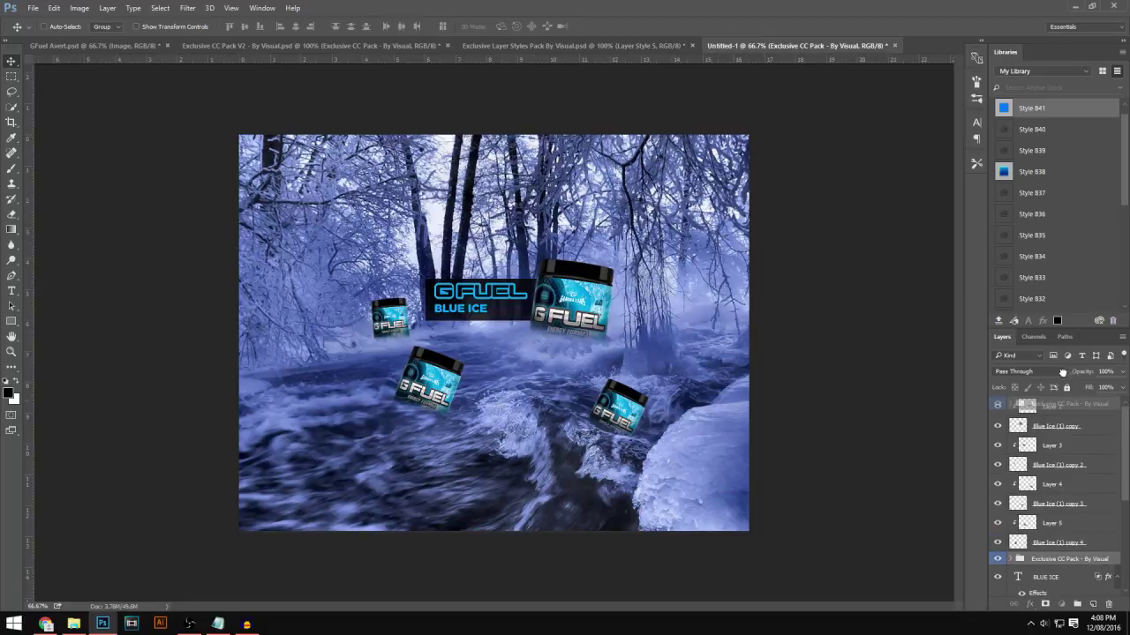
drag(1051, 399, 1050, 403)
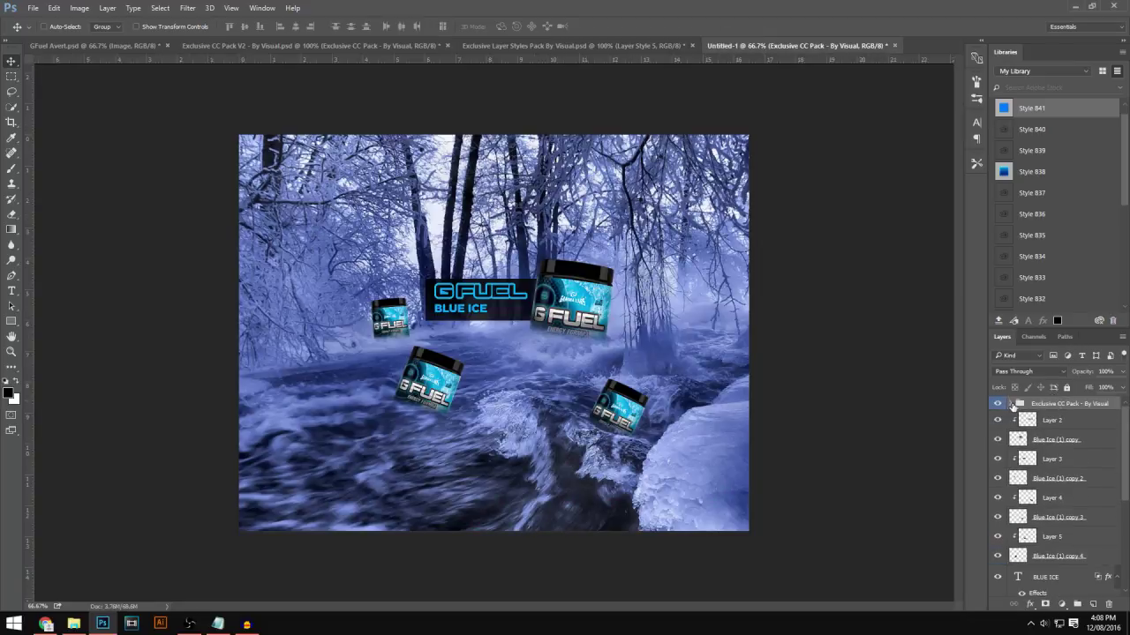
Turn on colour correction group 1 inside the Exclusive CC Pack group and set its opacity to 80%
click(1011, 404)
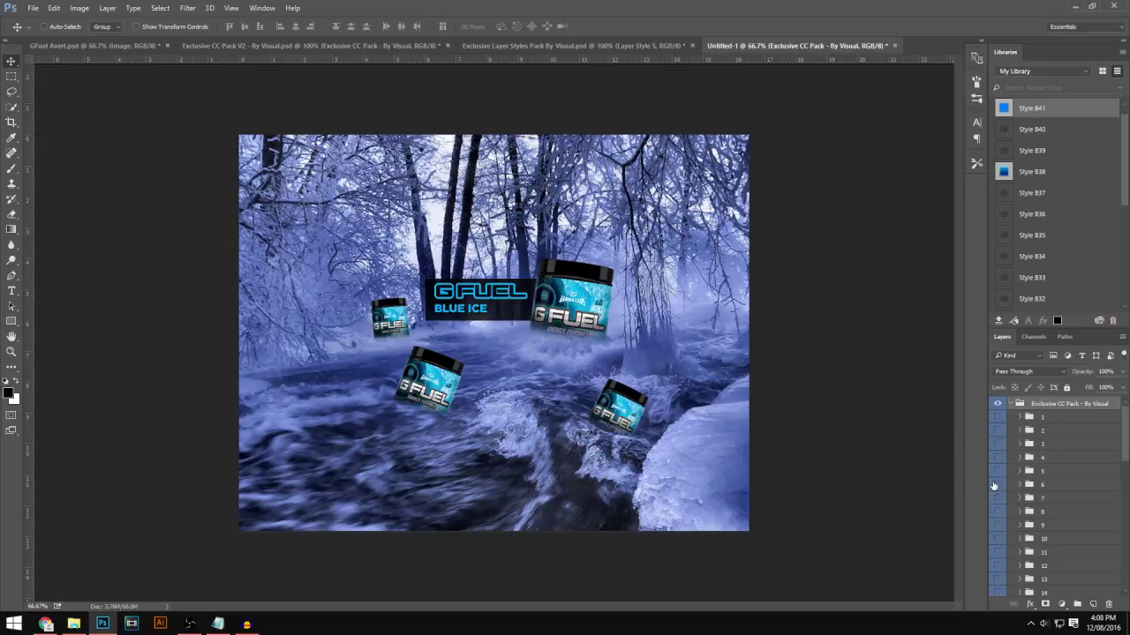
click(998, 416)
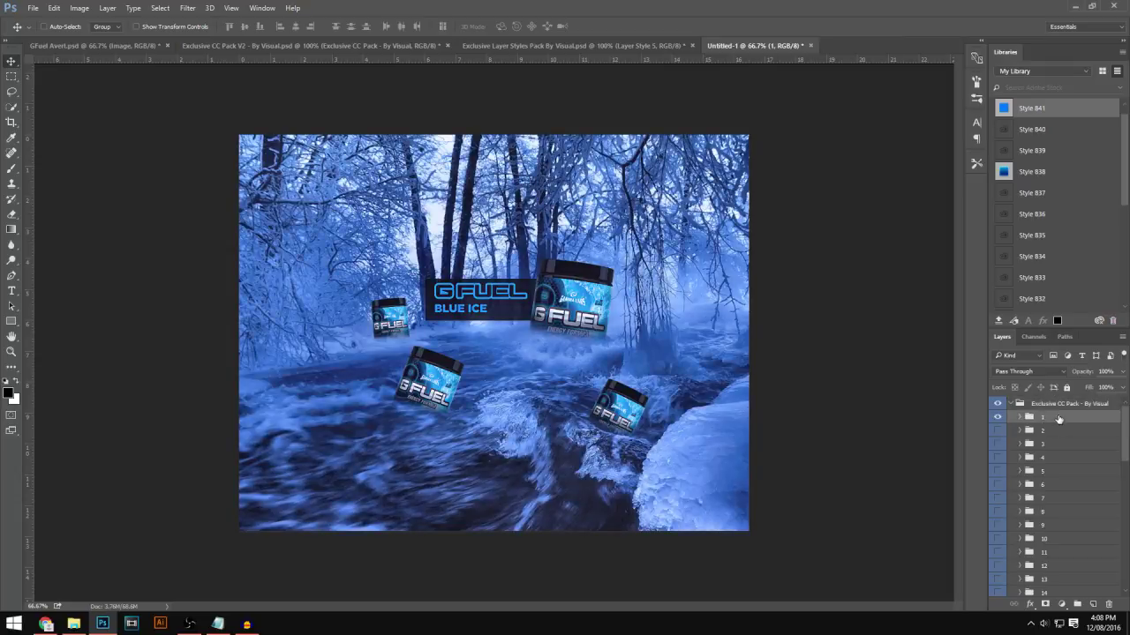
click(1108, 371)
text(80)
Turn on colour correction group 6 and set its opacity to 50%
click(1050, 485)
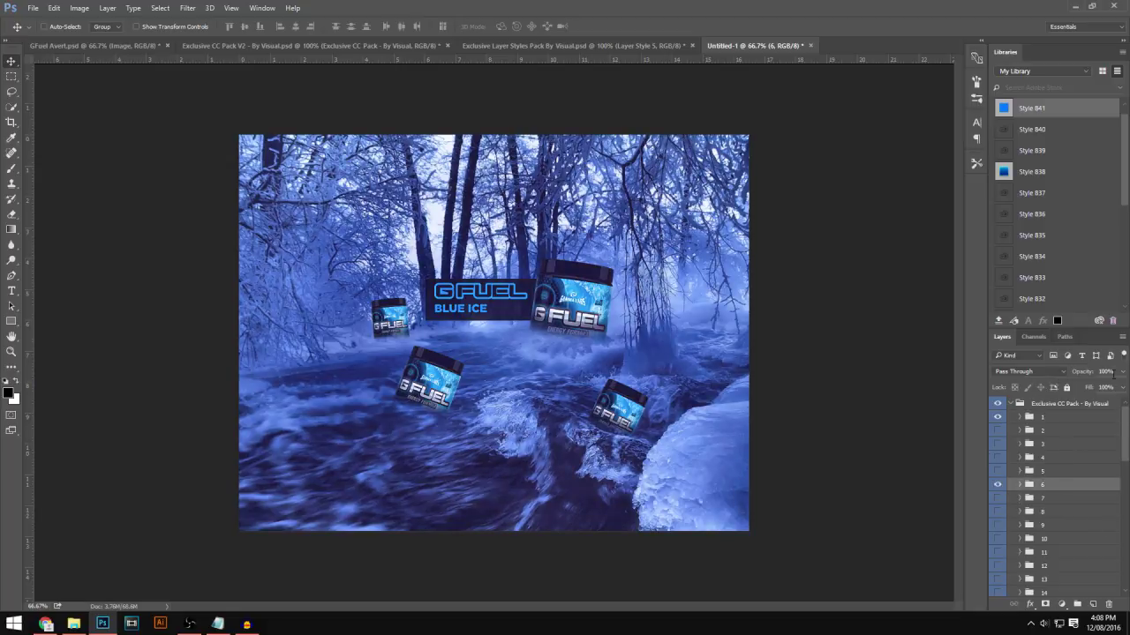
click(1105, 372)
text(50)
key(Return)
Turn on colour correction group 13 at 80% opacity, and collapse the Exclusive CC Pack group
scroll(1004, 544, down, 1)
click(998, 539)
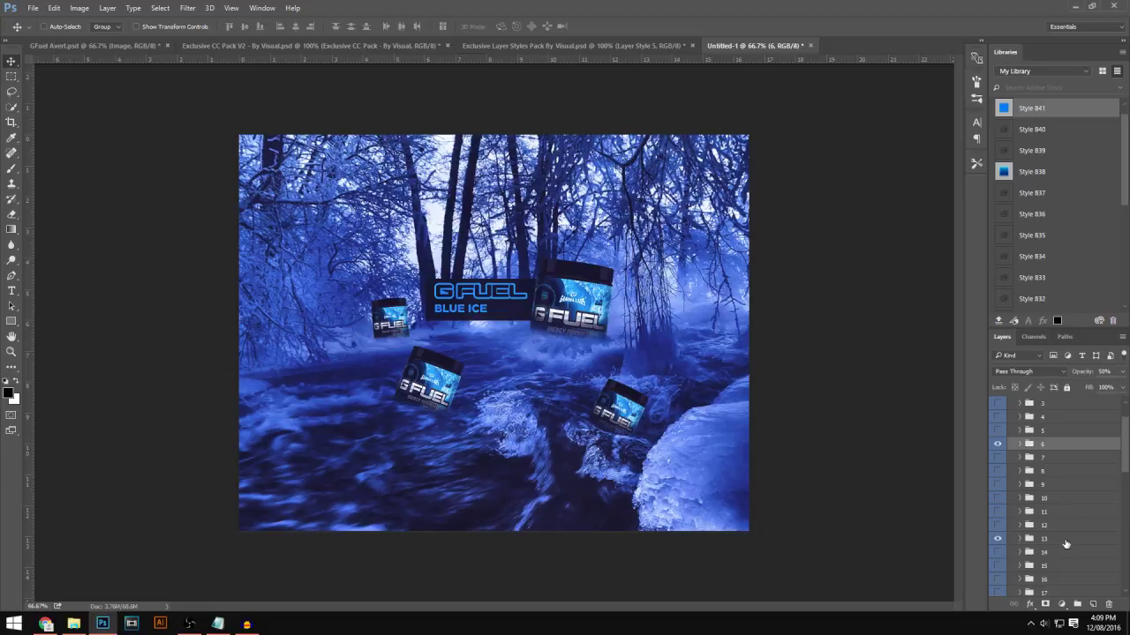
click(1063, 543)
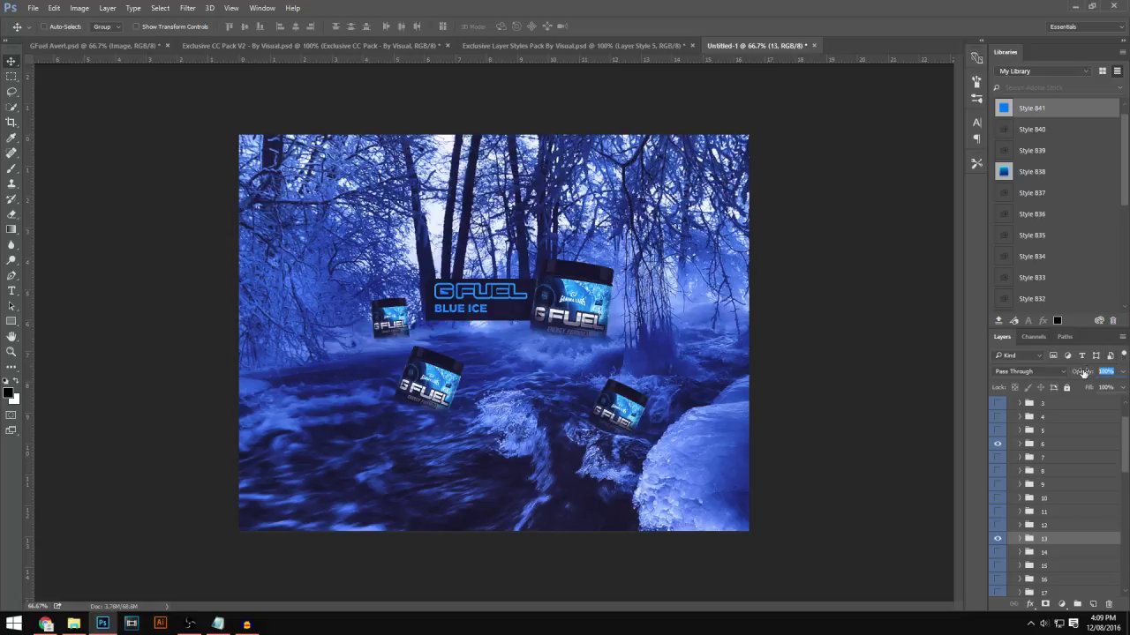
key(8)
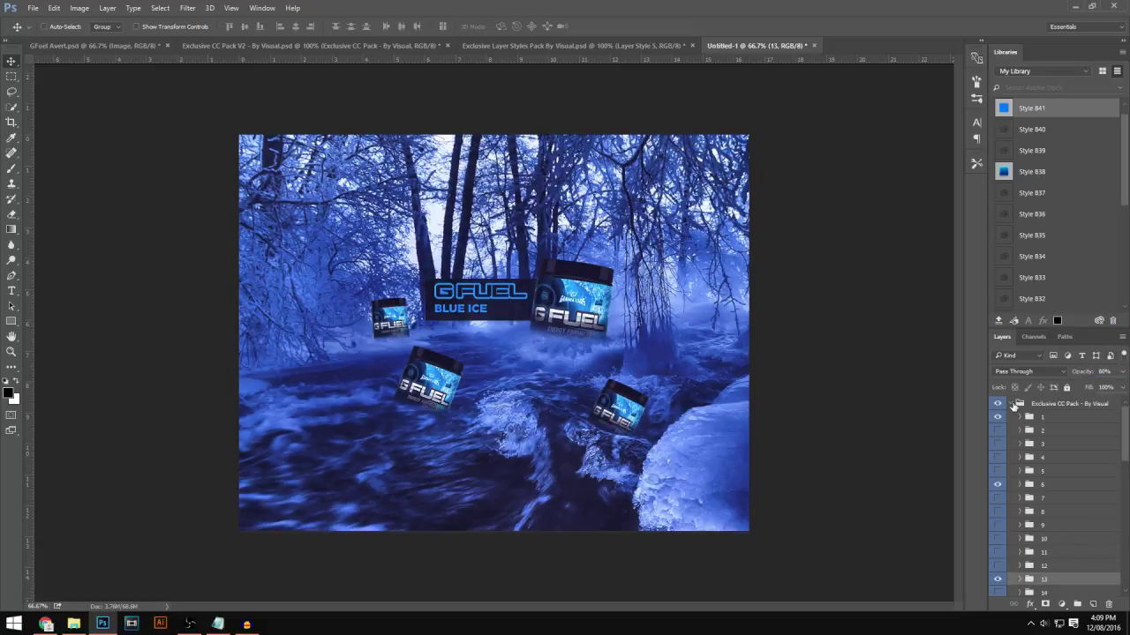
click(1014, 407)
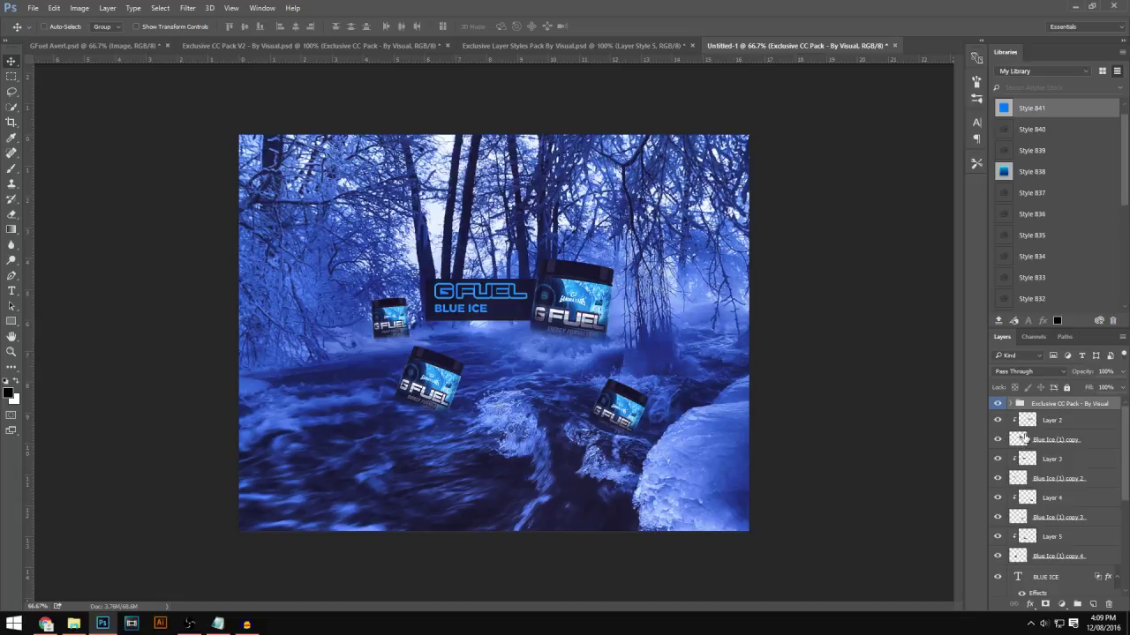
Paint black shading around the image sides on a new top layer with a soft 1300 px brush, and set the layer's opacity to 14%
click(1092, 605)
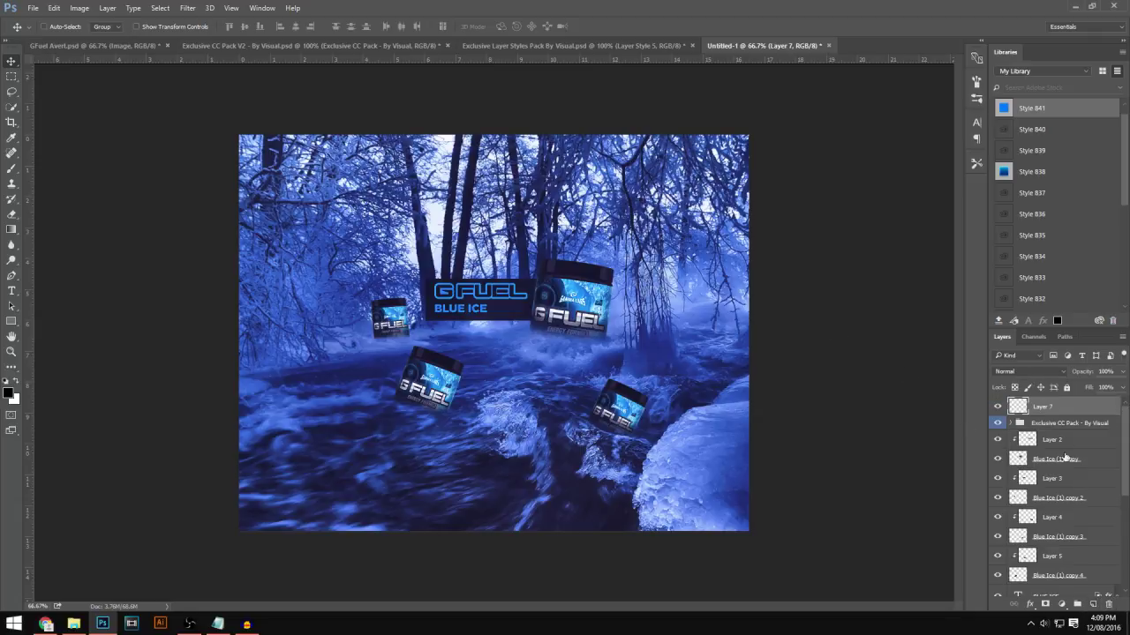
key(b)
click(63, 27)
click(89, 50)
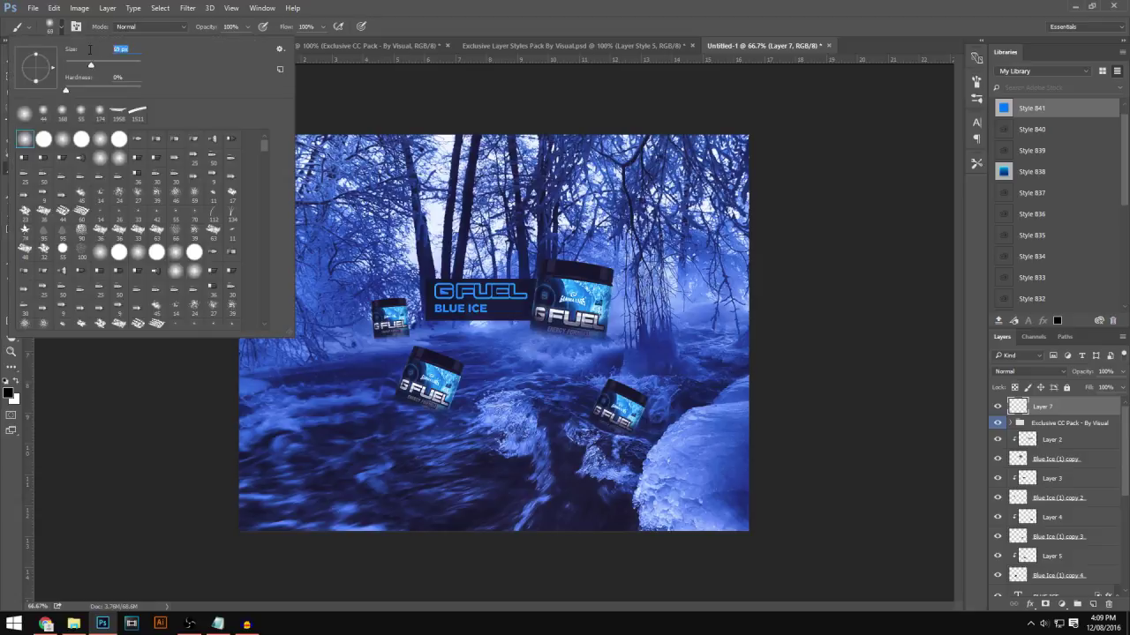
text(1300)
key(Return)
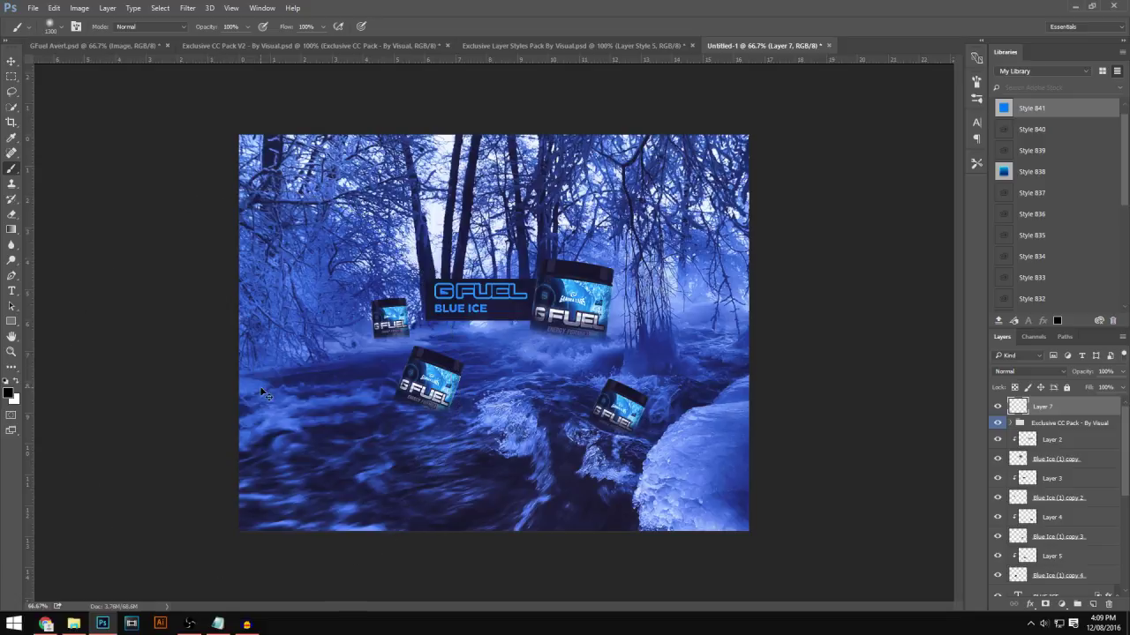
key(ctrl+minus)
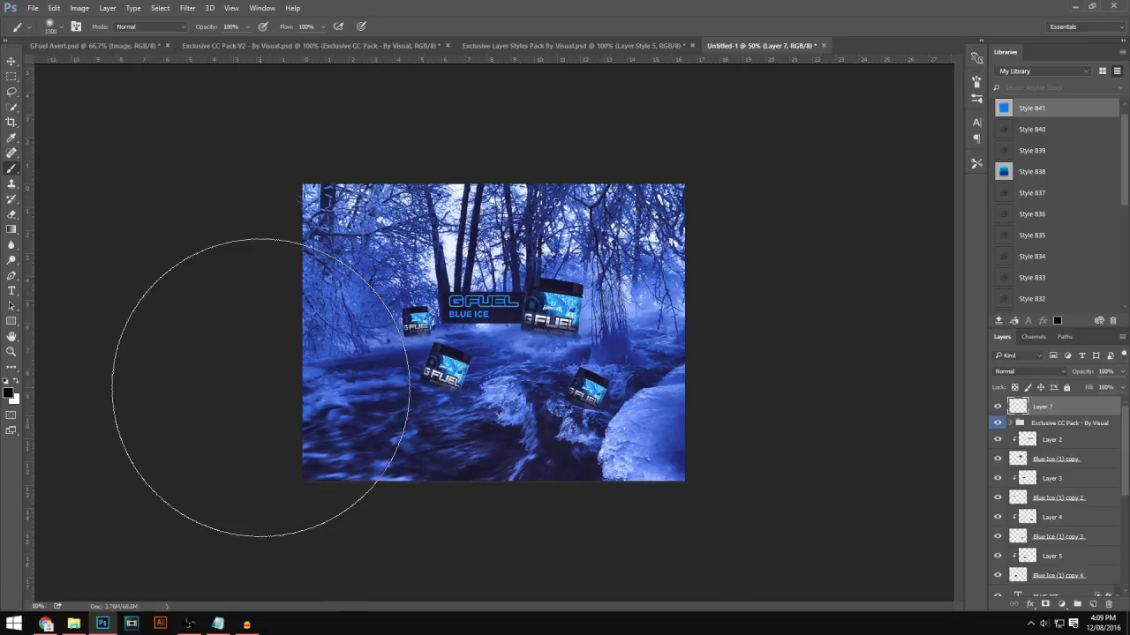
mouse_move(273, 139)
mouse_down()
mouse_move(332, 511)
mouse_move(358, 574)
mouse_move(280, 452)
mouse_move(302, 150)
mouse_move(319, 126)
mouse_move(778, 296)
mouse_move(701, 171)
mouse_move(685, 213)
mouse_move(673, 482)
mouse_move(650, 552)
mouse_move(699, 179)
mouse_move(750, 251)
mouse_move(865, 478)
mouse_up()
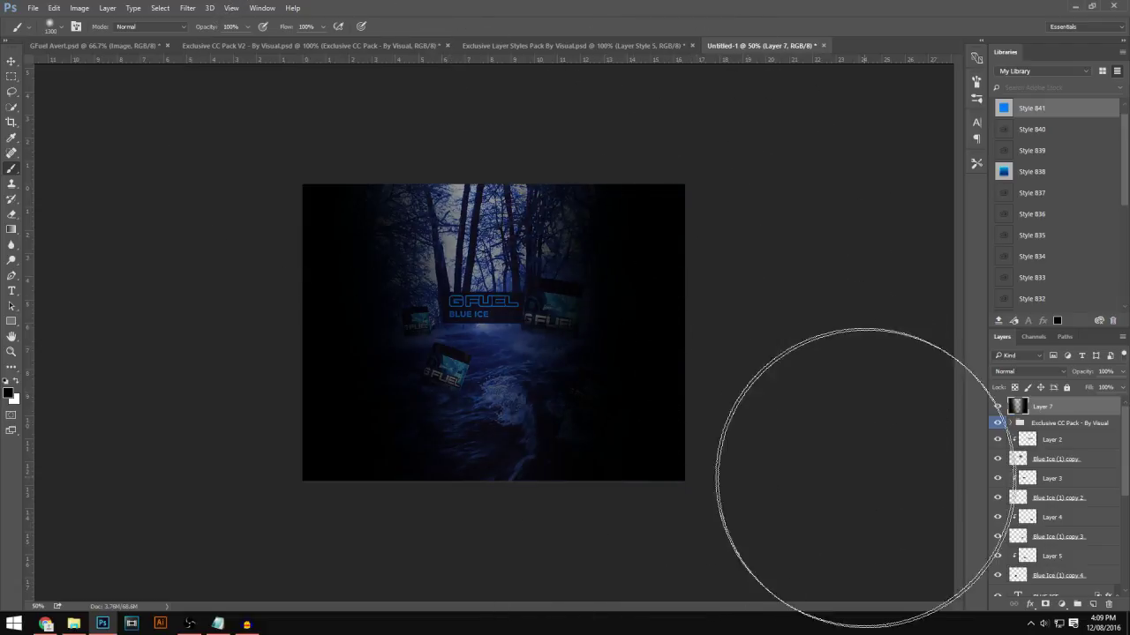
click(1122, 388)
drag(1083, 389, 1079, 388)
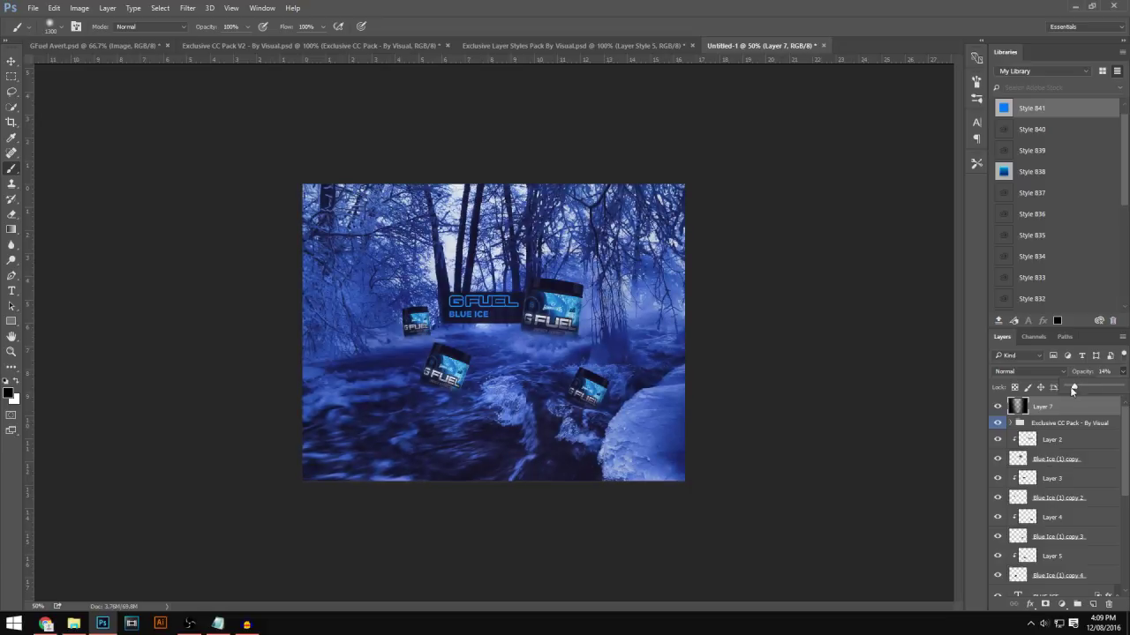
Paint a black border along the image edges on another new layer with a smaller soft brush, and set its opacity to 34%
click(1093, 603)
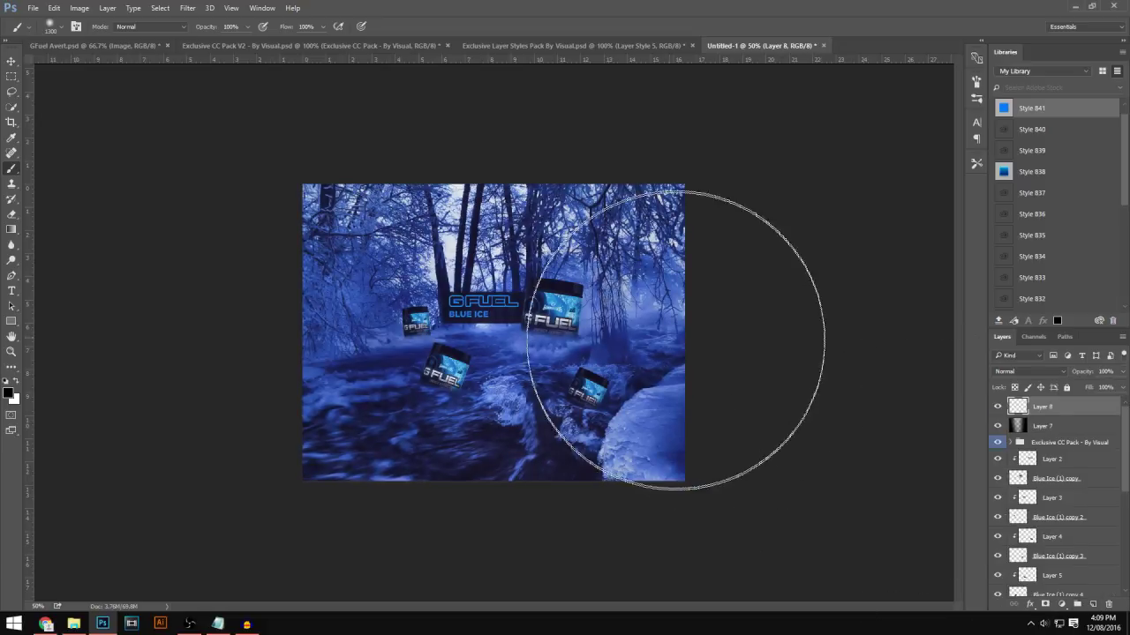
click(61, 27)
drag(134, 70, 120, 69)
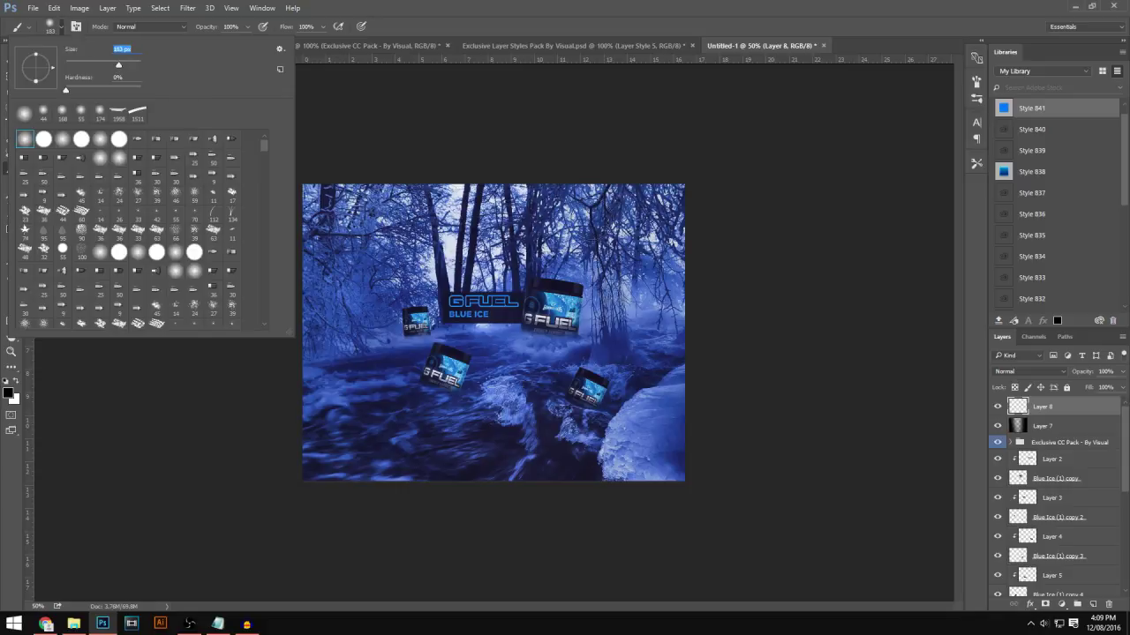
mouse_move(671, 185)
mouse_down()
mouse_move(681, 202)
mouse_move(676, 398)
mouse_move(653, 479)
mouse_move(678, 451)
mouse_up()
mouse_move(322, 187)
mouse_down()
mouse_move(336, 496)
mouse_move(302, 426)
mouse_move(312, 195)
mouse_move(327, 163)
mouse_move(306, 350)
mouse_move(298, 341)
mouse_move(351, 167)
mouse_up()
click(1122, 372)
drag(1072, 388, 1089, 389)
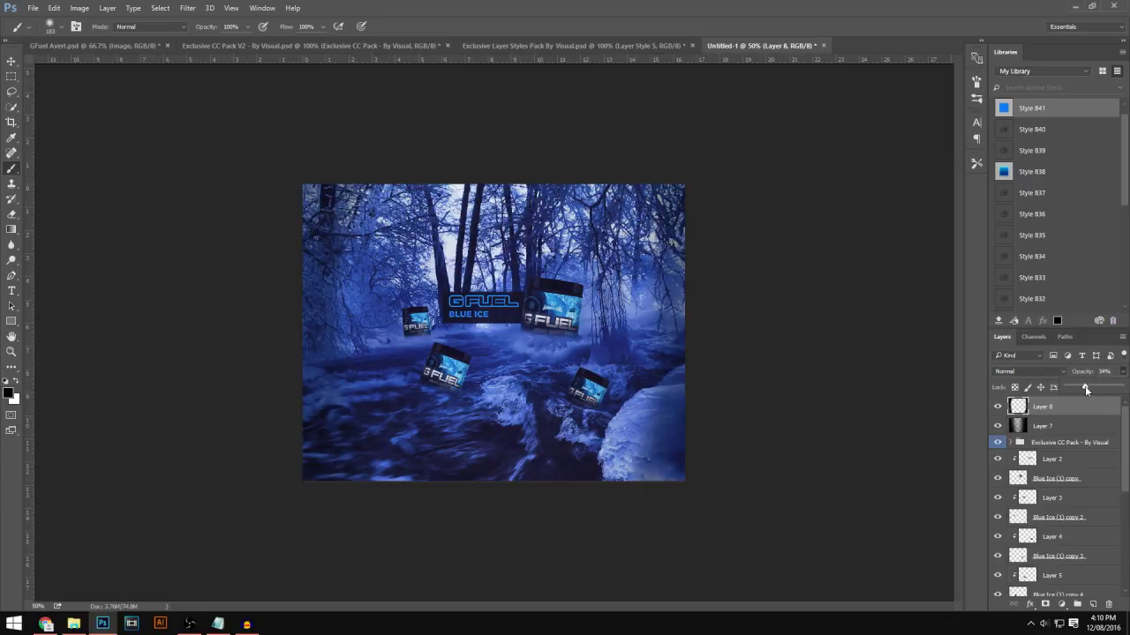
key(Return)
key(ctrl+plus)
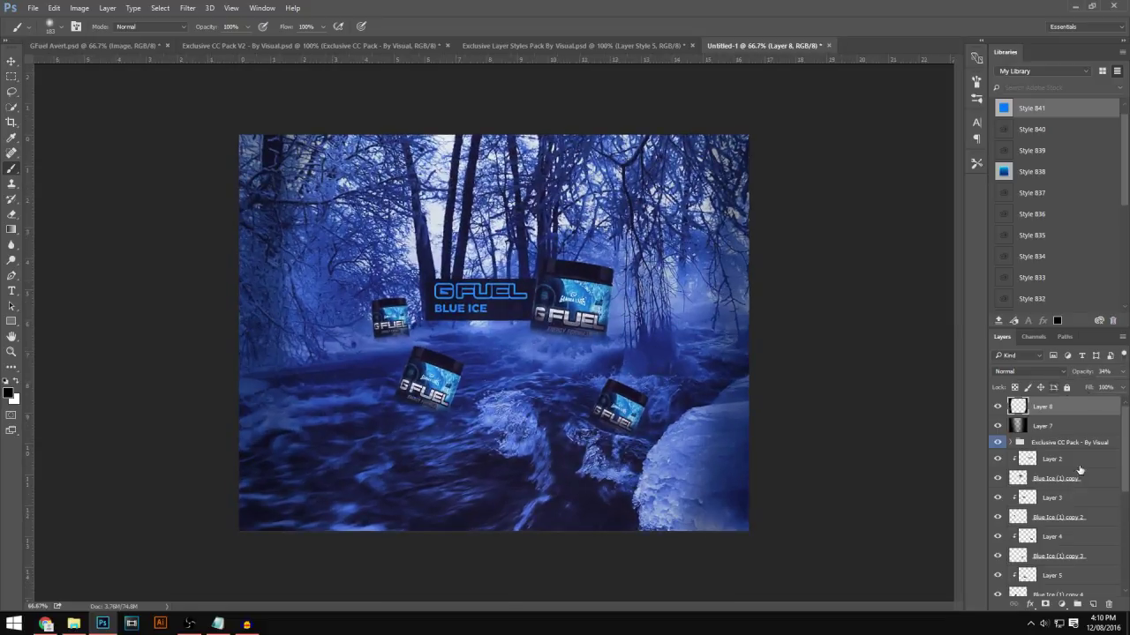
Add a new top layer and set up a soft white brush at 1300 px
click(1094, 605)
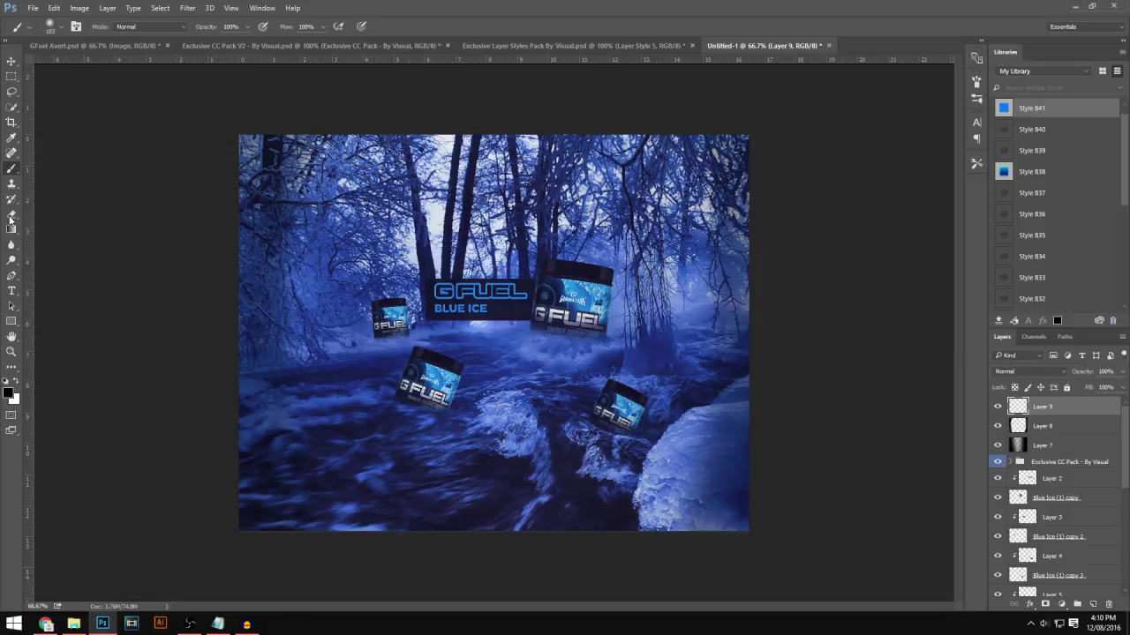
click(17, 383)
click(60, 27)
click(125, 48)
text(1)
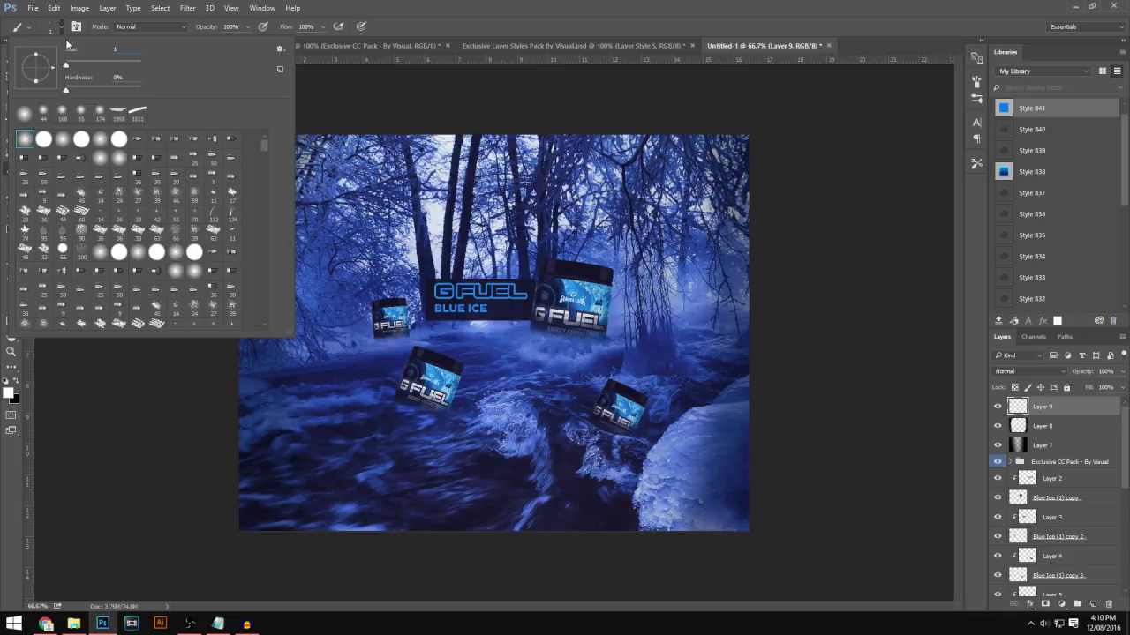
text(300)
key(Return)
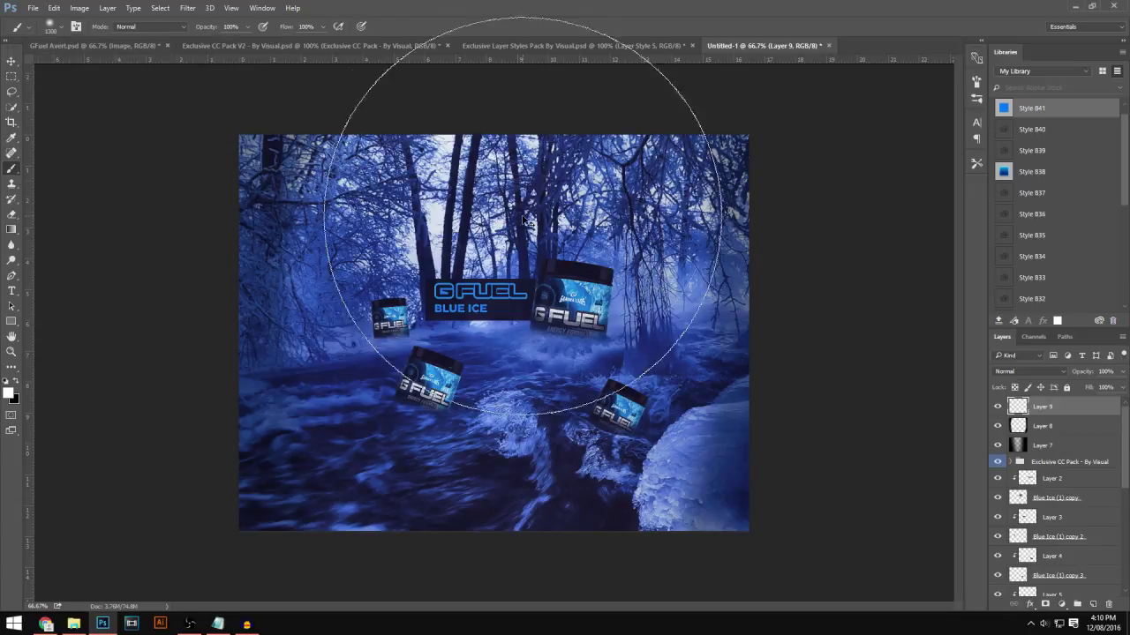
Paint a white glow over the upper middle edge of the image, and set the layer's opacity to 83%
key(ctrl+minus)
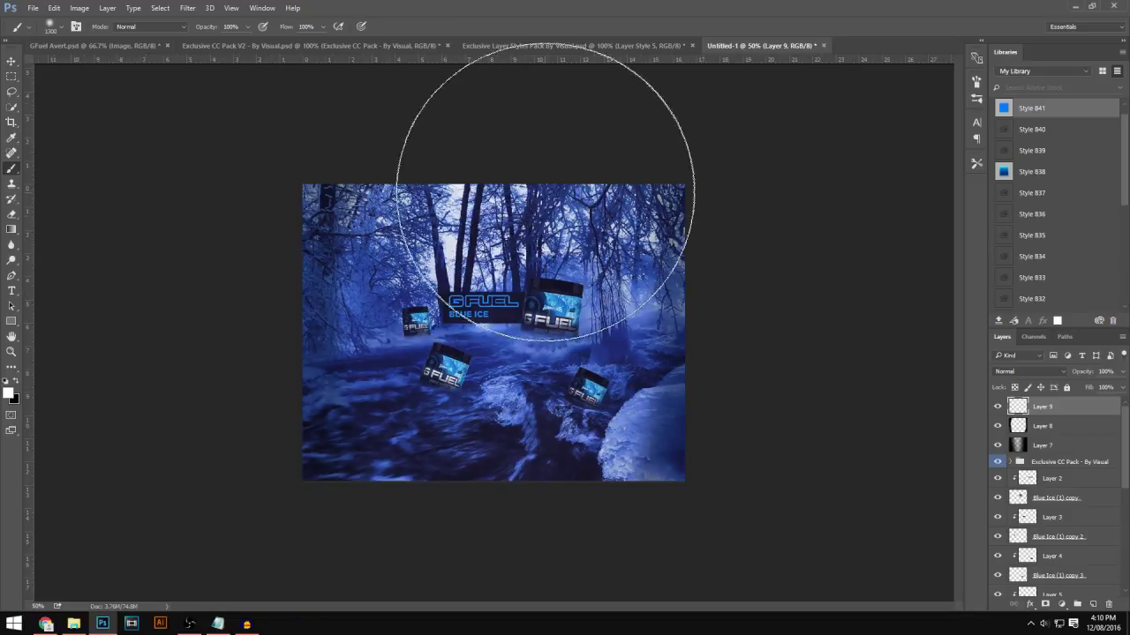
click(480, 76)
key(ctrl+z)
click(481, 116)
key(ctrl+z)
click(482, 115)
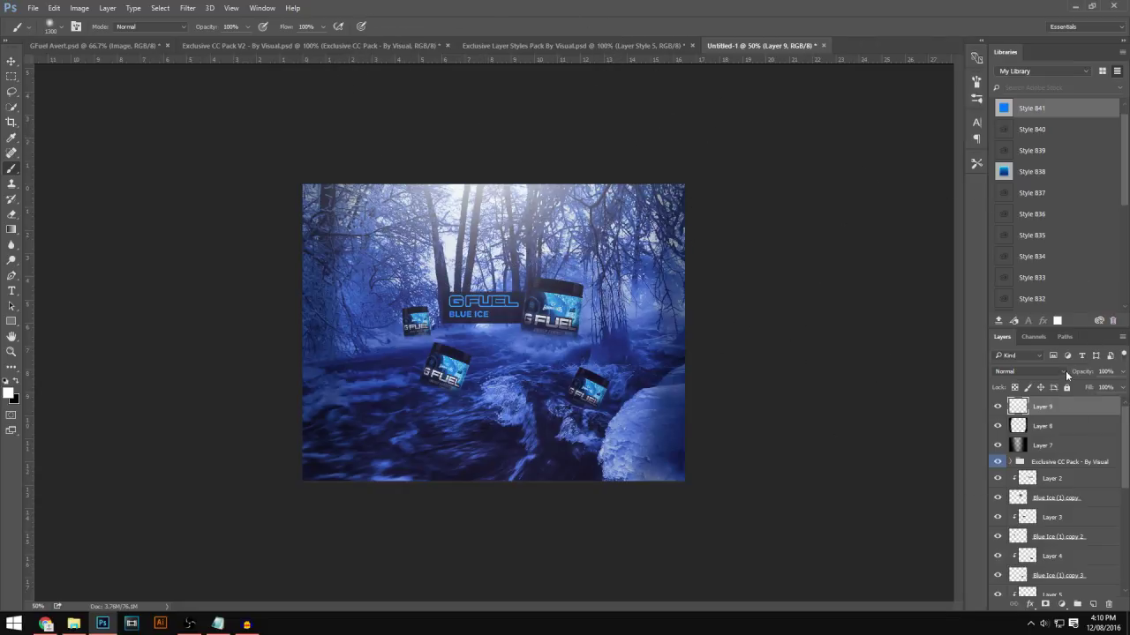
click(1124, 372)
drag(1117, 389, 1113, 389)
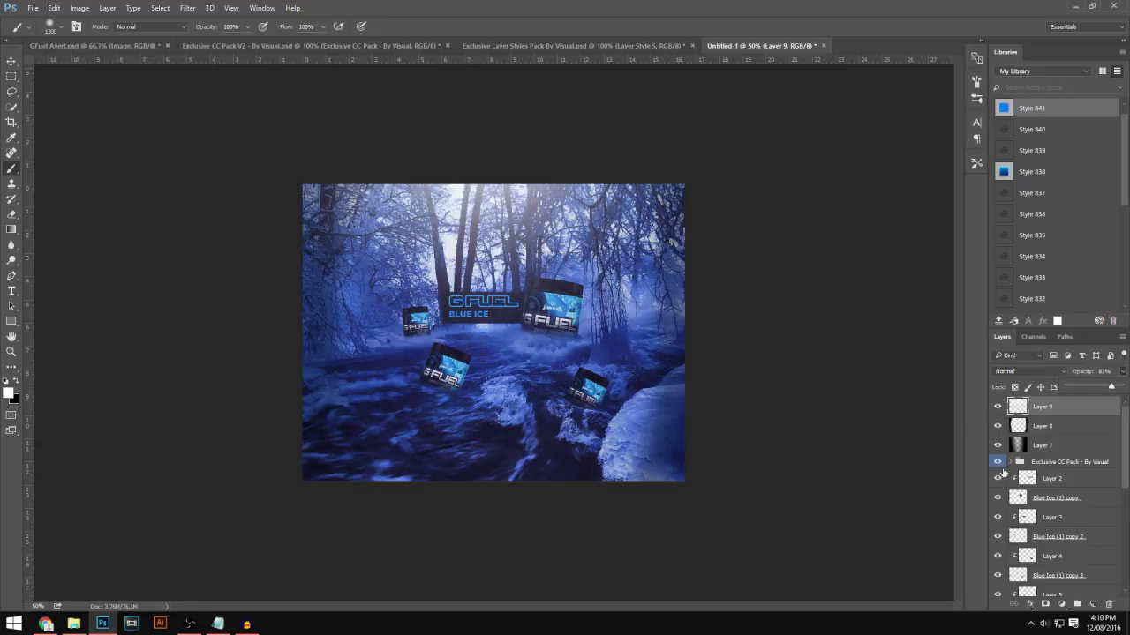
Group all layers from Layer 9 down to Layer 0 into one new group
click(1063, 413)
key(ctrl+plus)
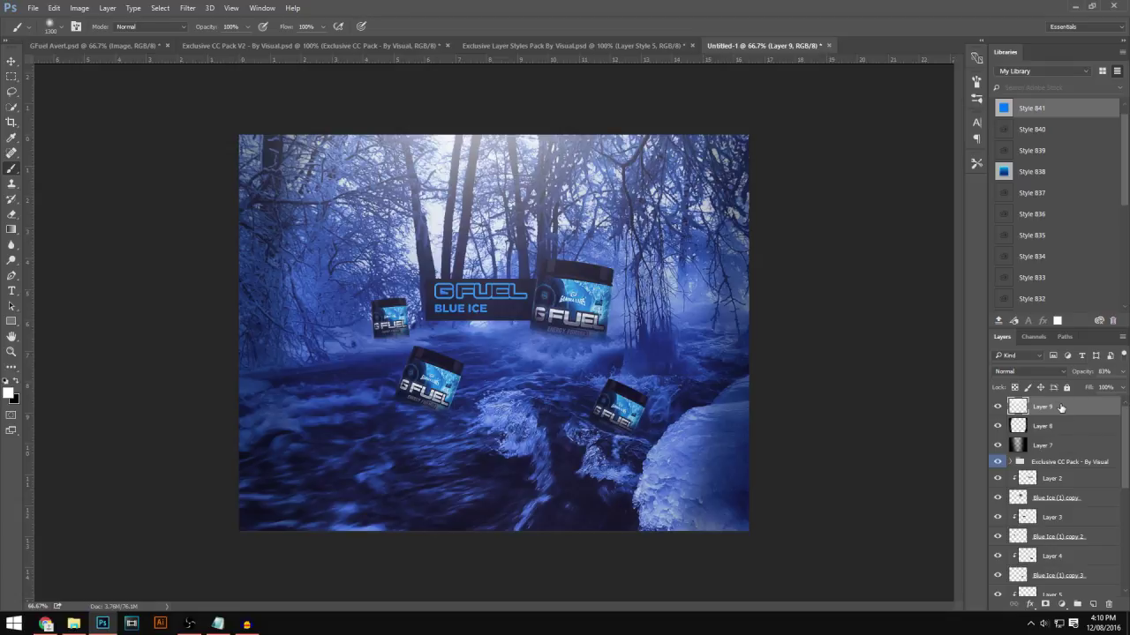
scroll(1063, 441, down, 10)
shift+click(1078, 589)
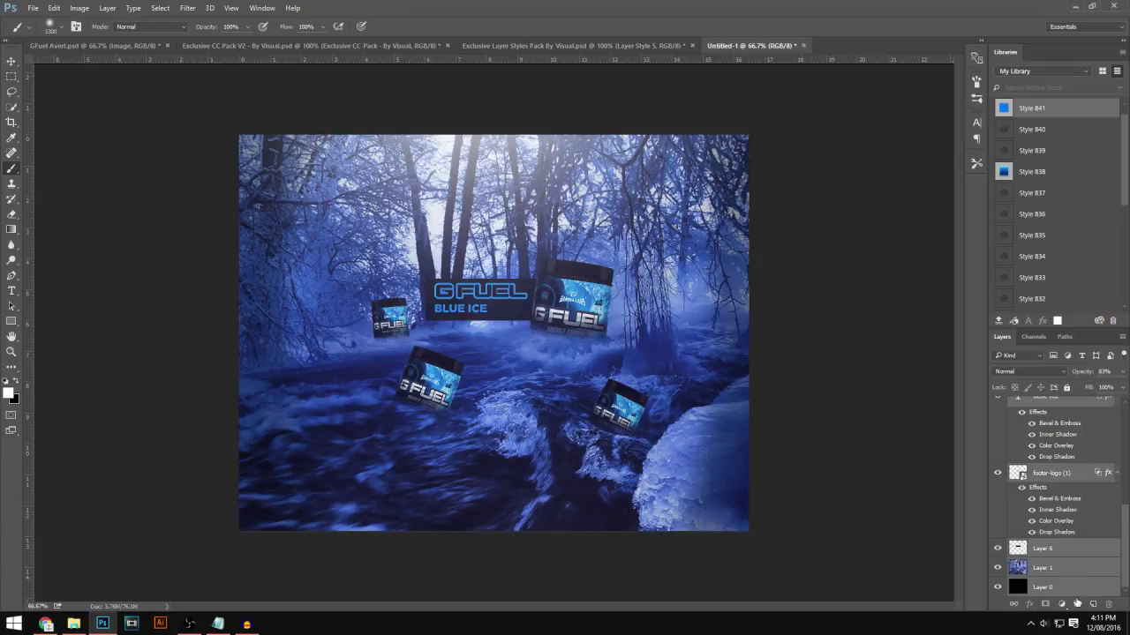
drag(1126, 547, 1128, 419)
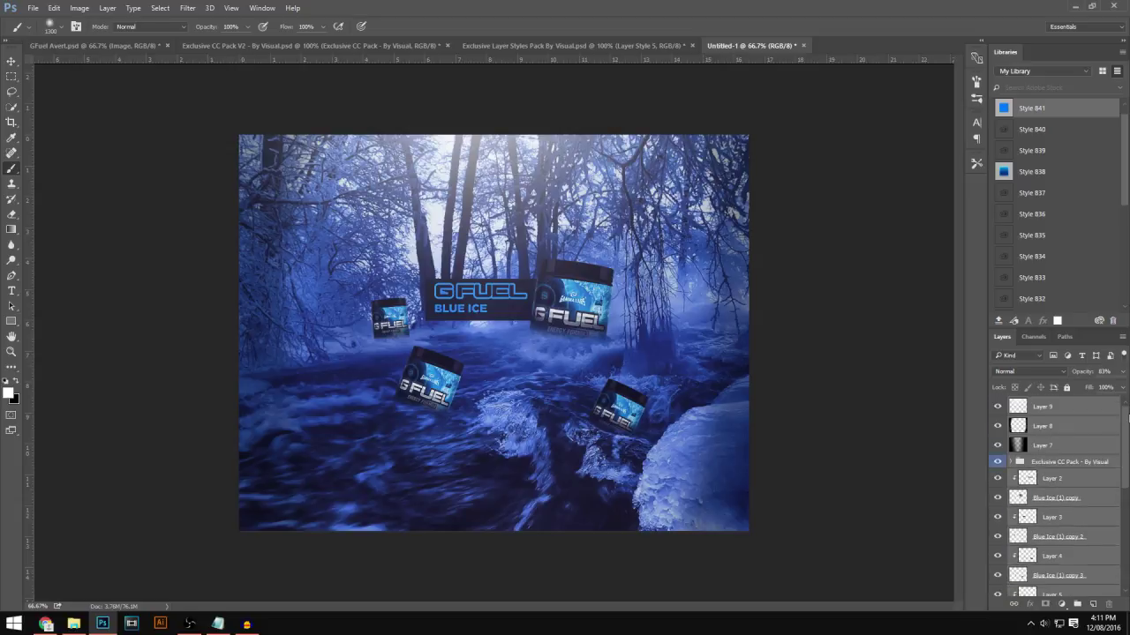
click(1077, 607)
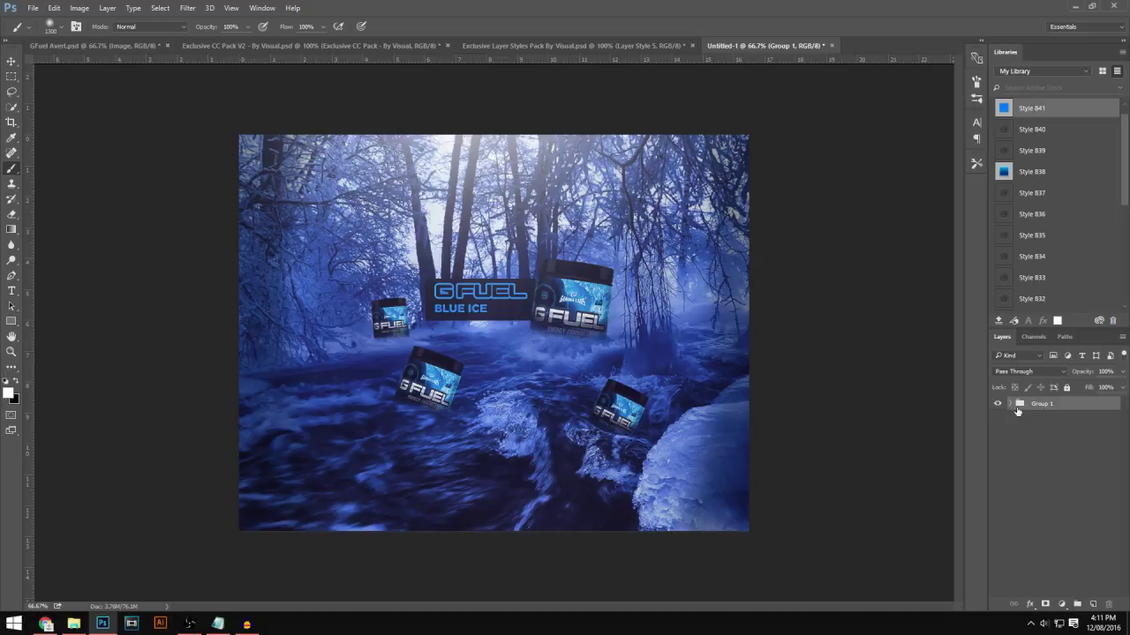
Create a duplicate of the group merged into a single image layer, and make a second copy of that merged layer
key(ctrl+j)
key(v)
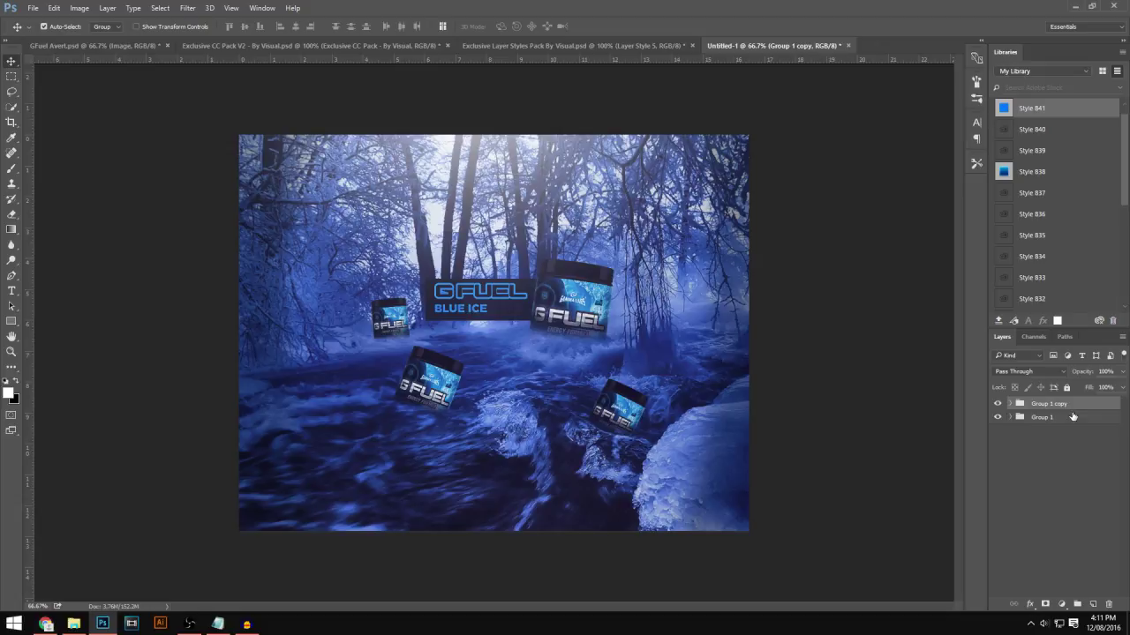
key(ctrl+e)
key(ctrl+j)
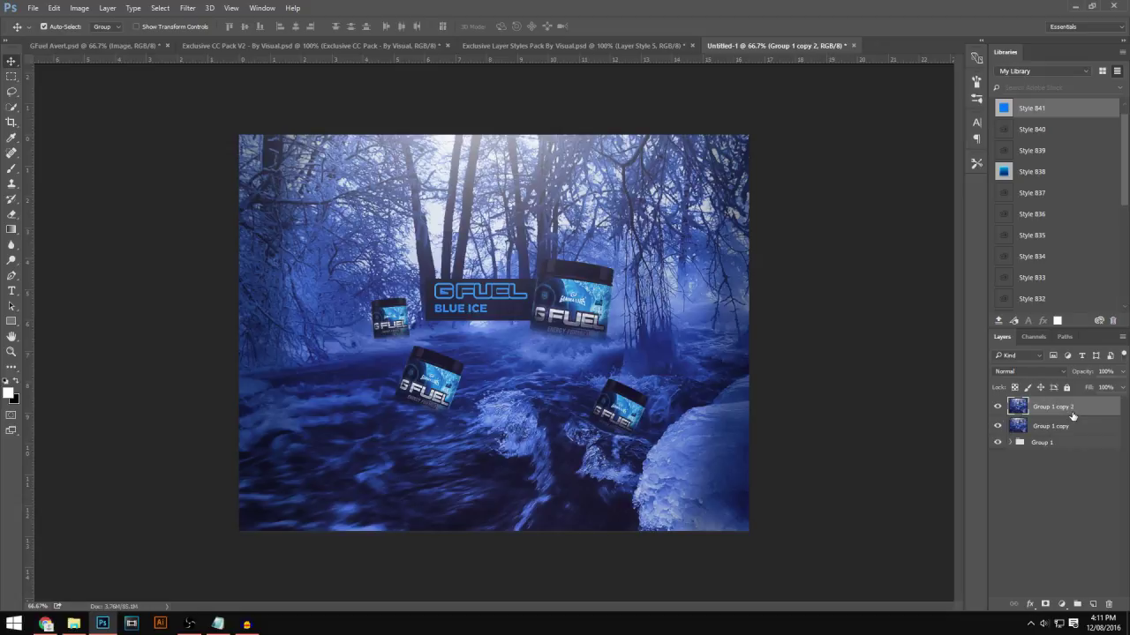
Apply a High Pass filter with a 10 px radius to the top image layer
click(187, 11)
mouse_move(249, 240)
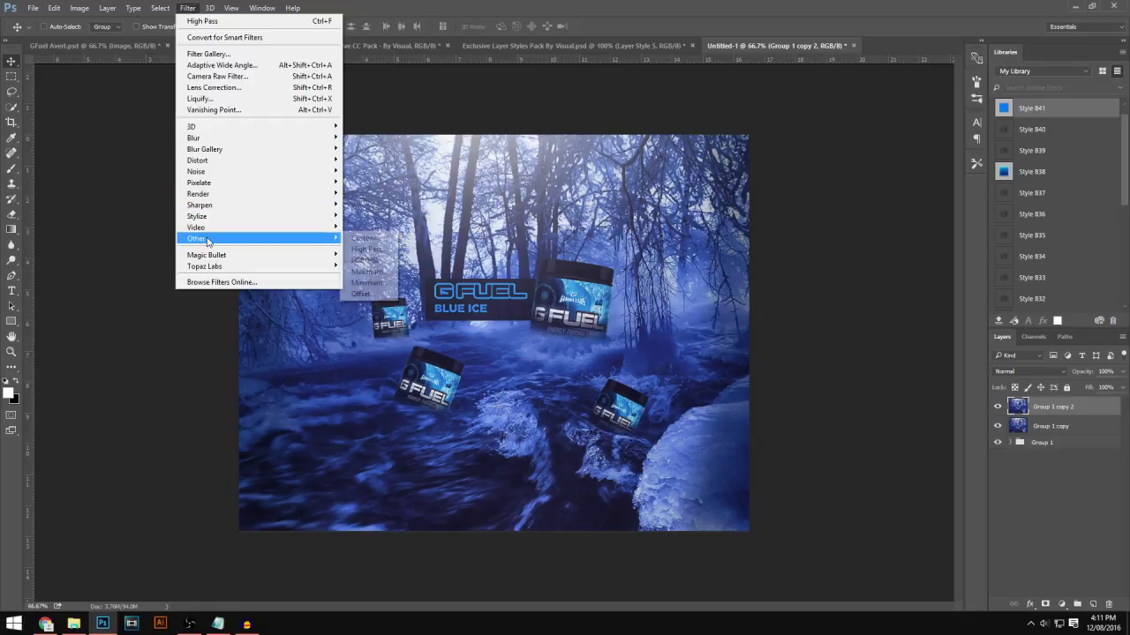
click(369, 250)
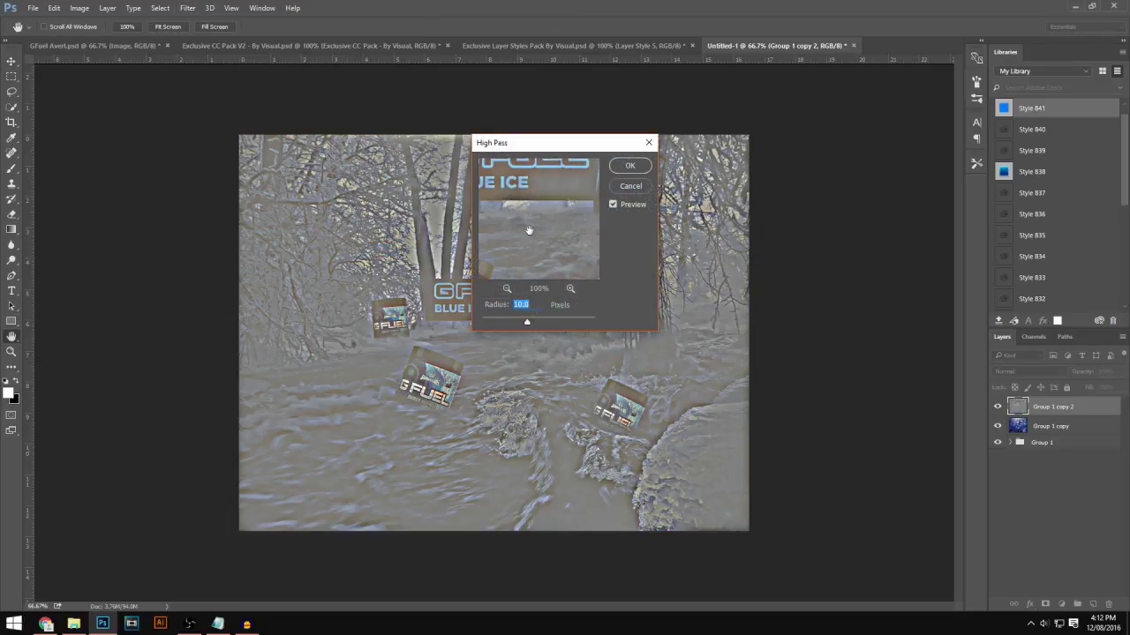
drag(556, 269, 556, 276)
click(633, 165)
Set the High Pass layer's blend mode to Overlay and its opacity to 50%
click(1014, 371)
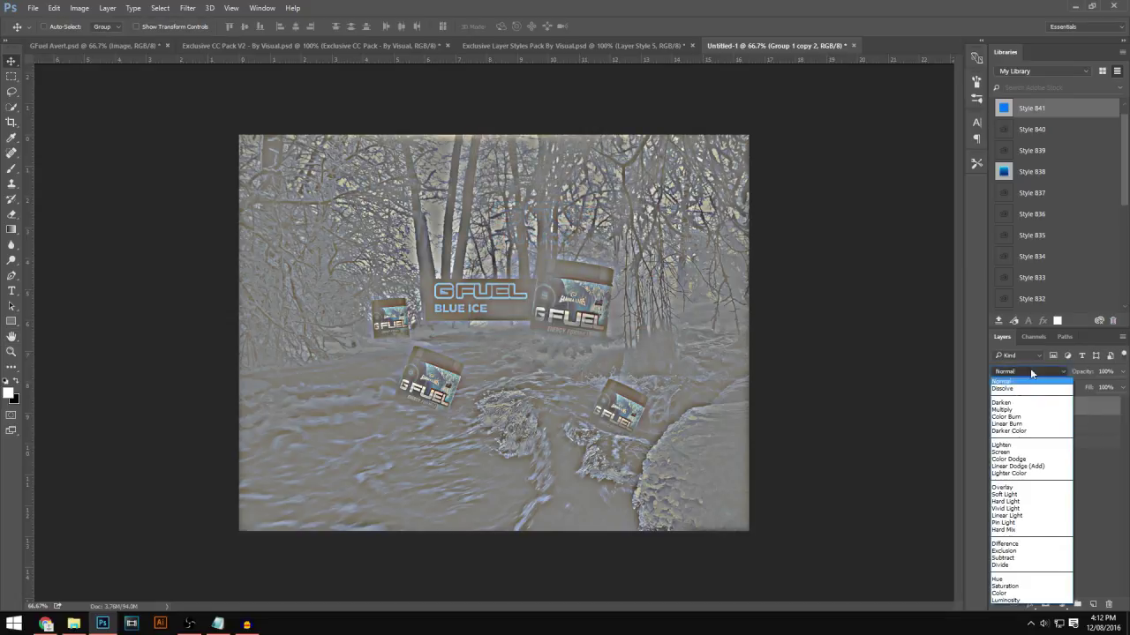
click(1014, 488)
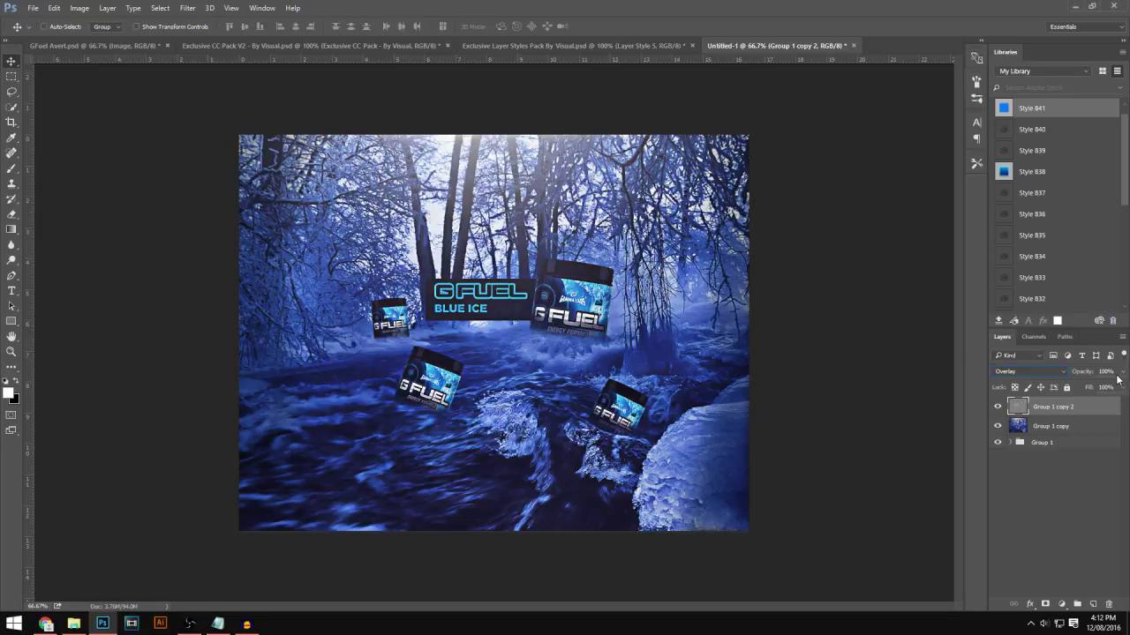
drag(1114, 372, 1100, 374)
text(50)
key(Return)
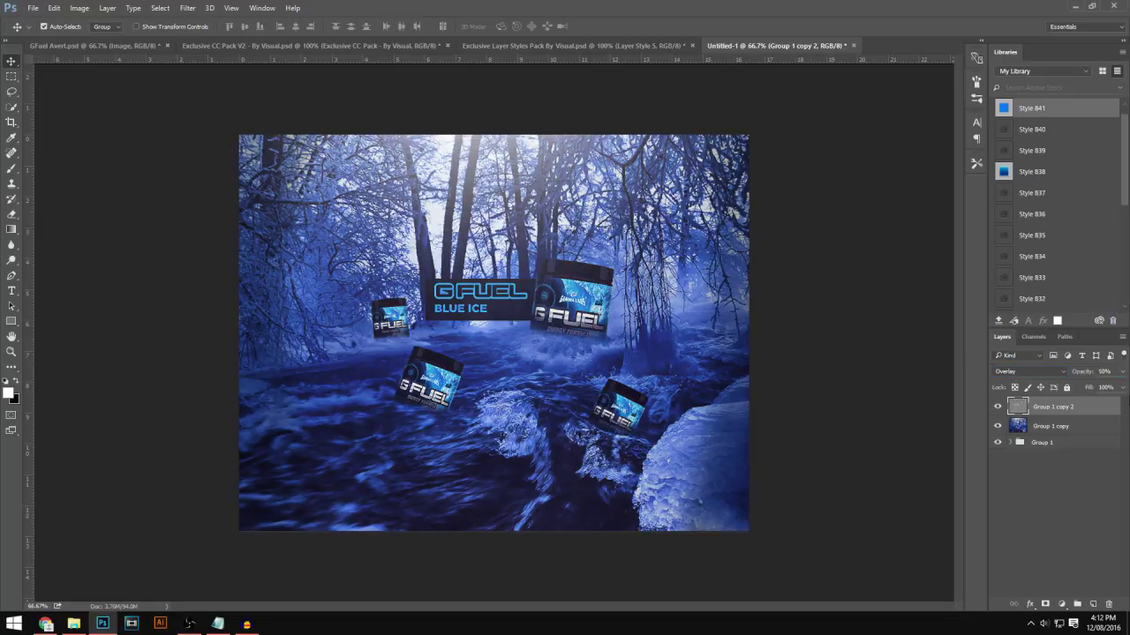
Merge the High Pass layer with the image layer below it, and duplicate the merged layer
shift+click(1084, 431)
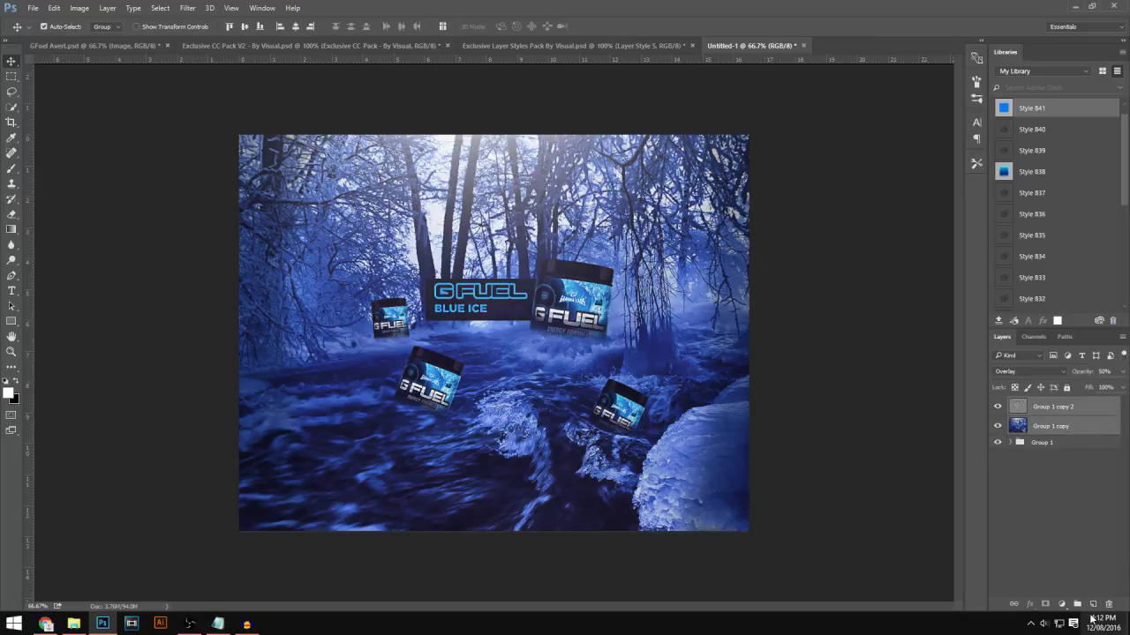
key(ctrl+e)
key(ctrl)
key(ctrl+j)
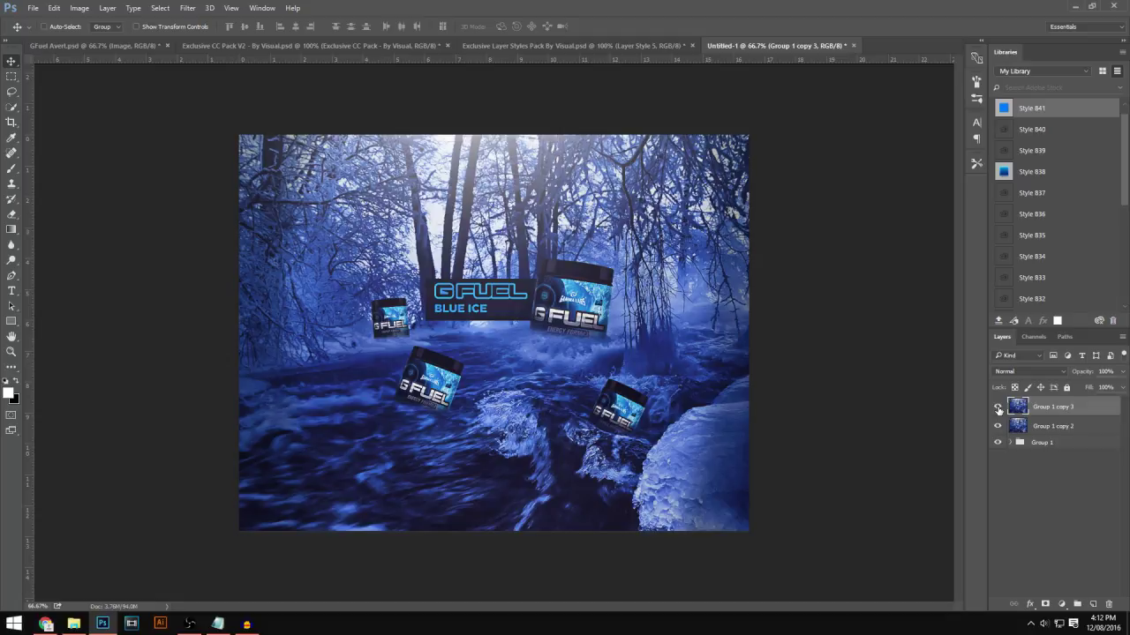
Apply a Gaussian Blur with a 5.0 px radius to the top image layer
click(188, 8)
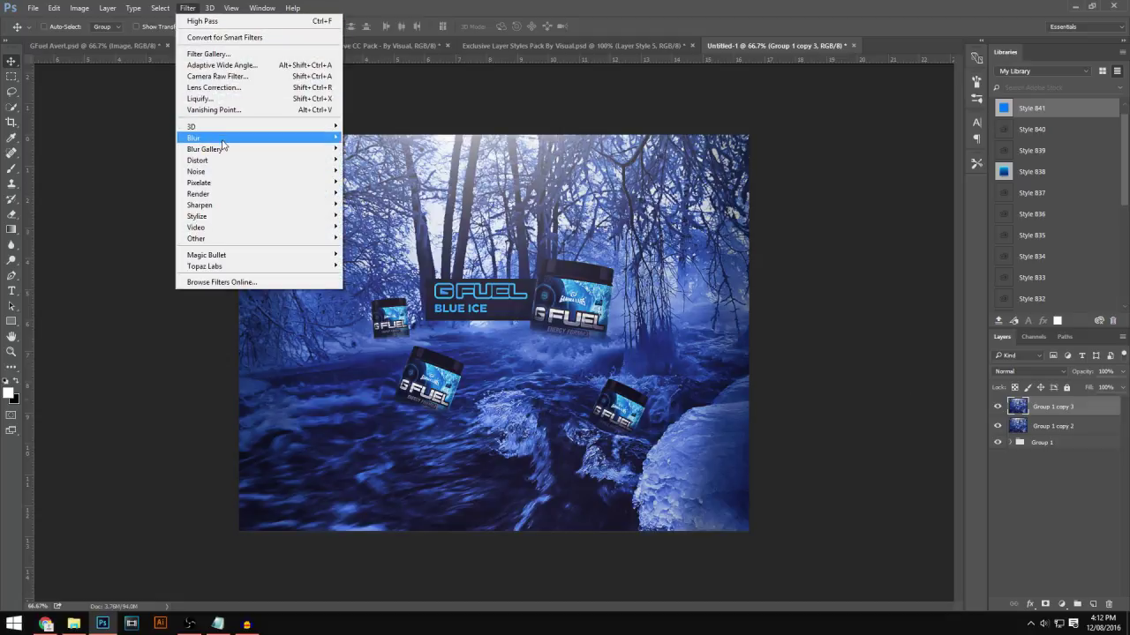
mouse_move(303, 142)
click(371, 182)
drag(784, 138, 485, 142)
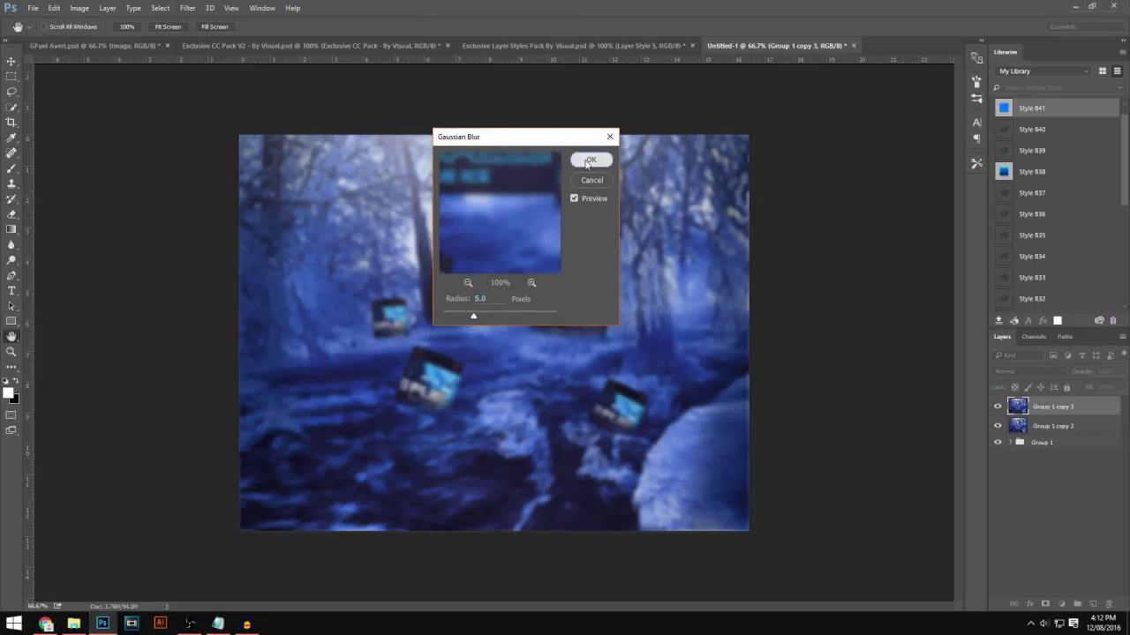
click(583, 158)
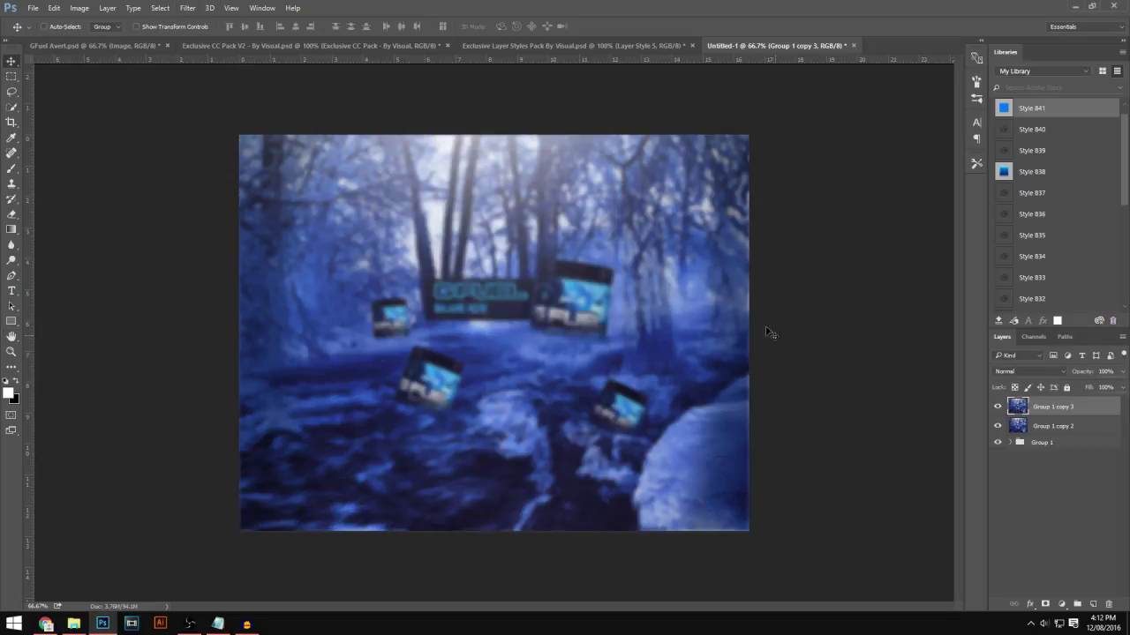
Erase the blur over the tubs, the logo banner and the middle of the scene with a soft eraser, and set the layer's opacity to 60%
click(11, 214)
click(62, 27)
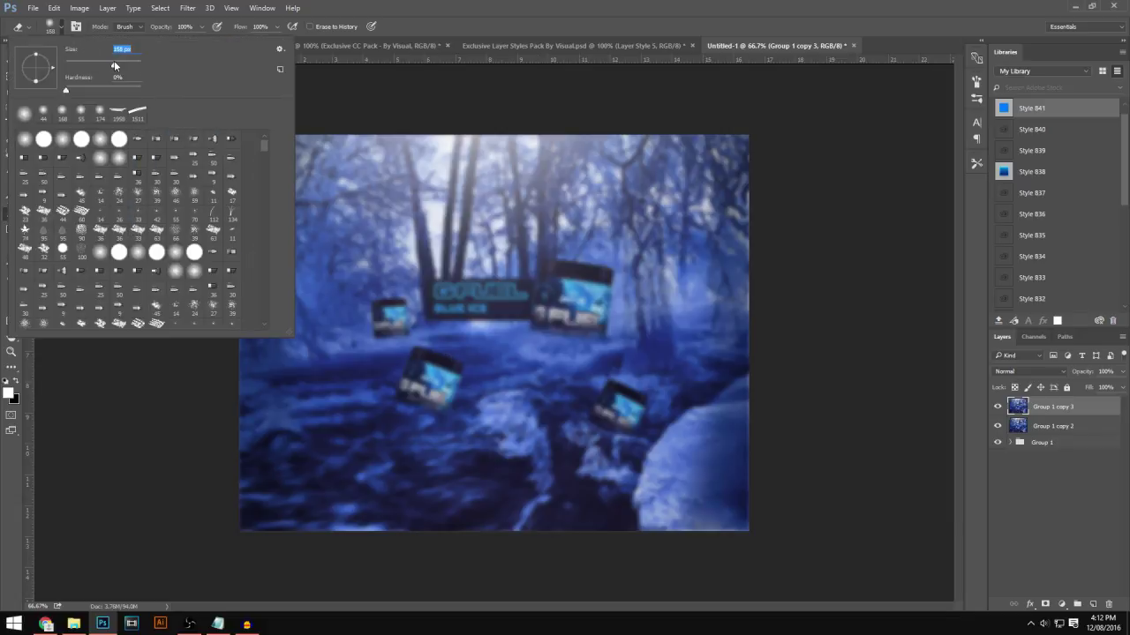
drag(116, 62, 116, 62)
key(Return)
drag(438, 399, 425, 375)
mouse_move(382, 311)
mouse_down()
mouse_move(508, 313)
mouse_move(433, 298)
mouse_move(536, 302)
mouse_move(570, 291)
mouse_move(556, 278)
mouse_move(592, 333)
mouse_move(584, 324)
mouse_move(566, 347)
mouse_move(585, 349)
mouse_move(552, 331)
mouse_move(470, 375)
mouse_move(485, 445)
mouse_move(497, 449)
mouse_move(362, 425)
mouse_move(368, 404)
mouse_move(528, 426)
mouse_move(547, 384)
mouse_move(578, 419)
mouse_move(618, 421)
mouse_up()
mouse_move(635, 235)
mouse_down()
mouse_move(625, 202)
mouse_move(600, 194)
mouse_up()
mouse_move(356, 219)
mouse_down()
mouse_move(325, 282)
mouse_move(312, 217)
mouse_move(300, 254)
mouse_move(406, 237)
mouse_move(460, 196)
mouse_move(495, 197)
mouse_move(511, 238)
mouse_move(443, 242)
mouse_move(373, 268)
mouse_move(333, 428)
mouse_move(361, 470)
mouse_move(367, 369)
mouse_move(510, 435)
mouse_move(690, 344)
mouse_move(685, 237)
mouse_move(665, 287)
mouse_move(709, 328)
mouse_up()
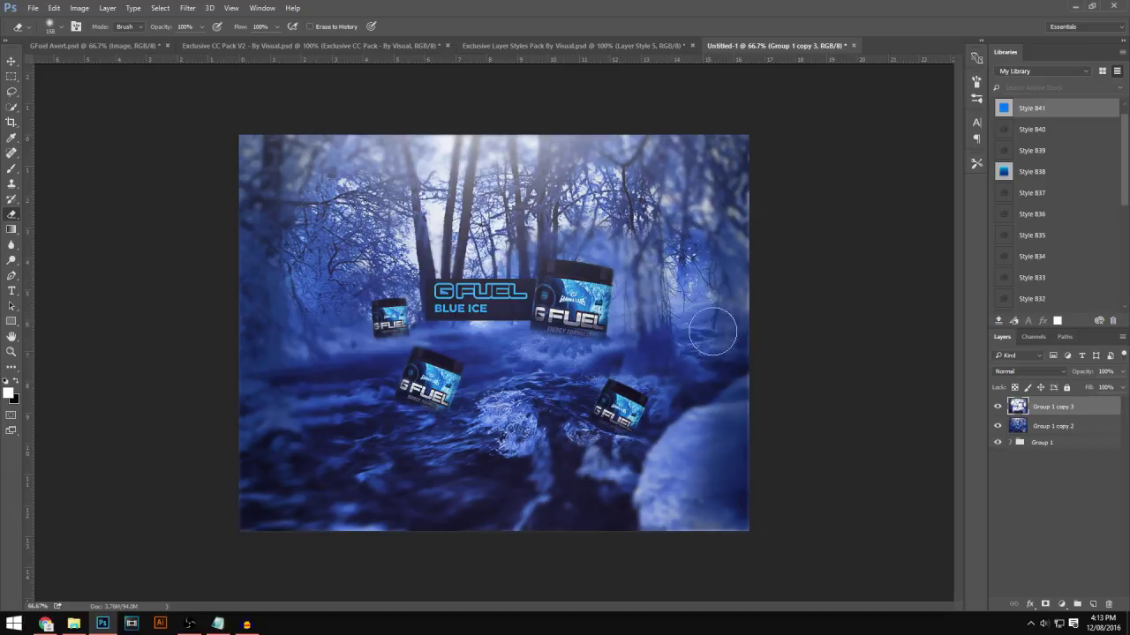
click(1123, 371)
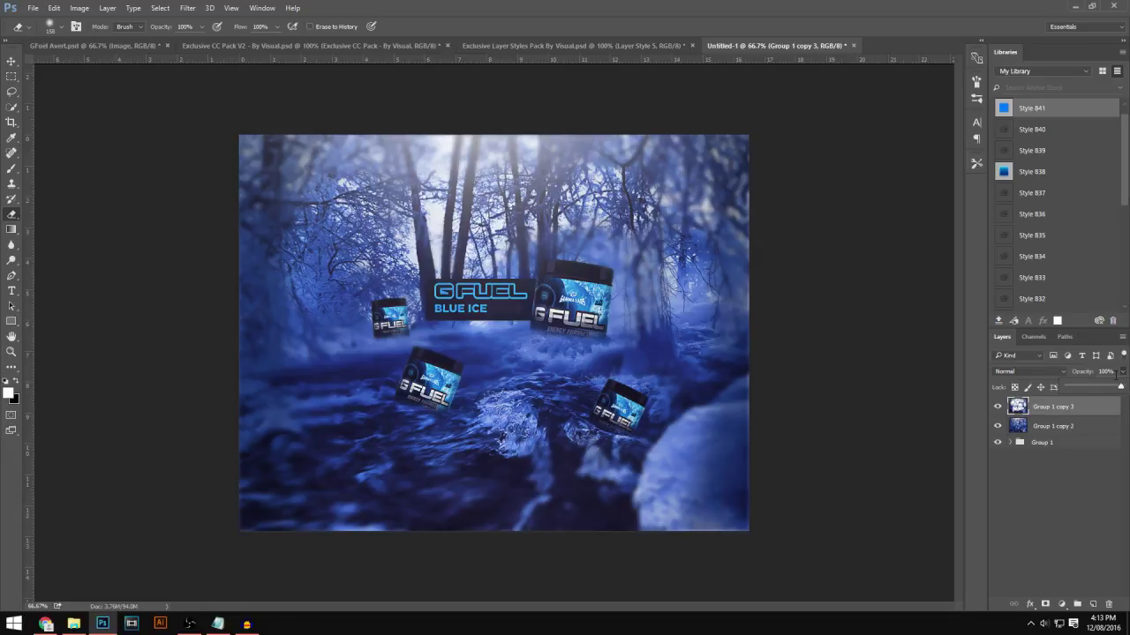
drag(1083, 375, 1080, 376)
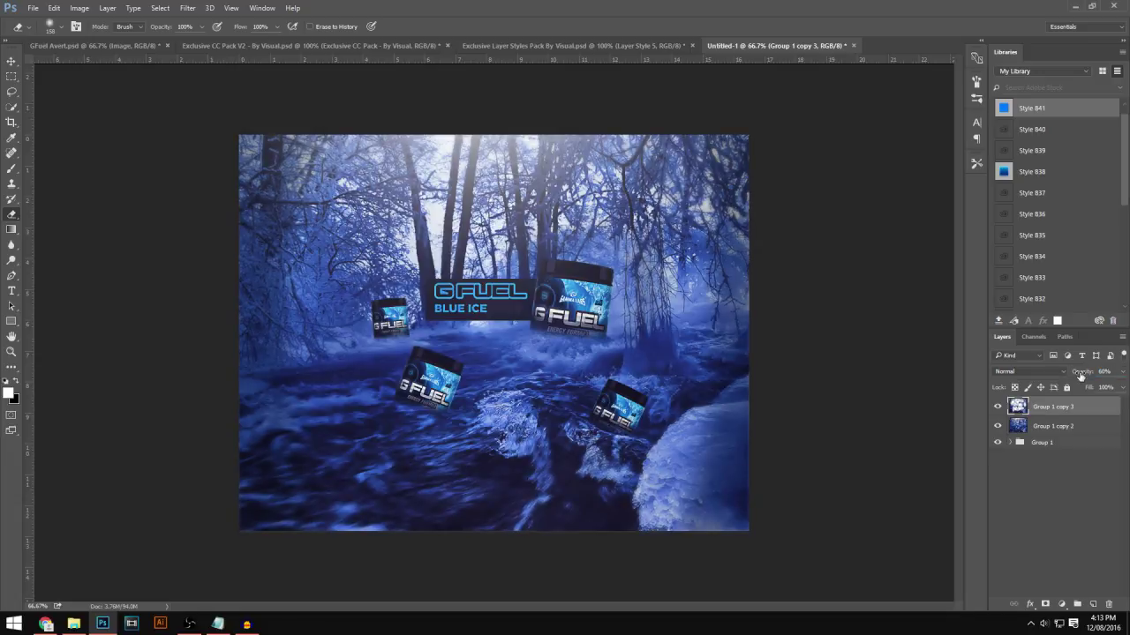
Merge the partly erased blur layer with the image layer below it, and duplicate the result
click(1088, 425)
click(1089, 413)
shift+click(1089, 430)
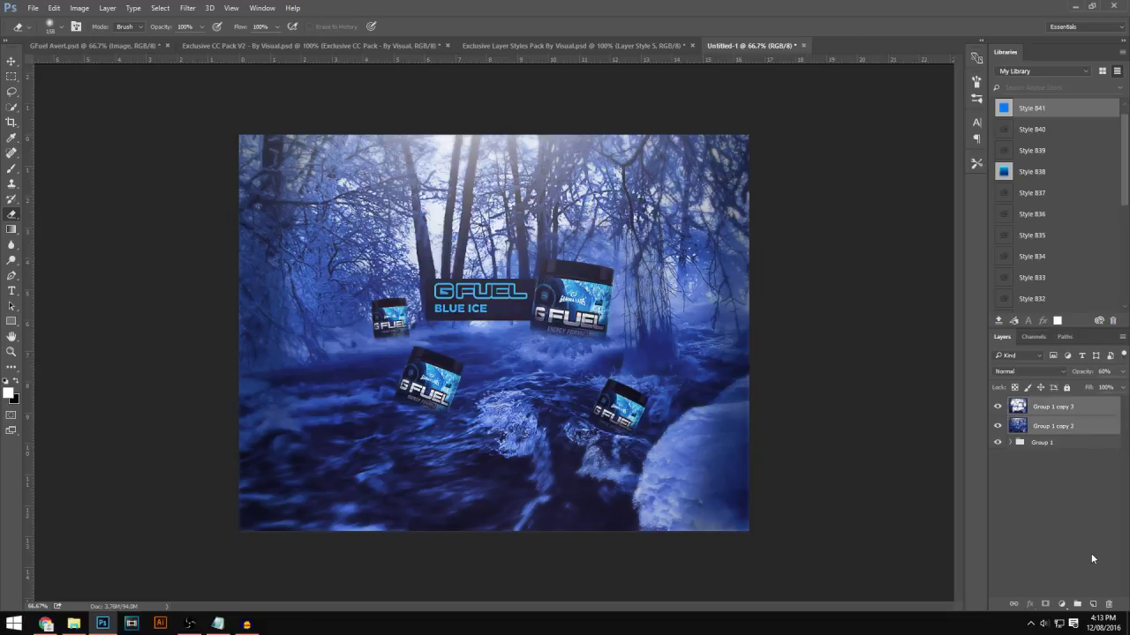
key(ctrl+e)
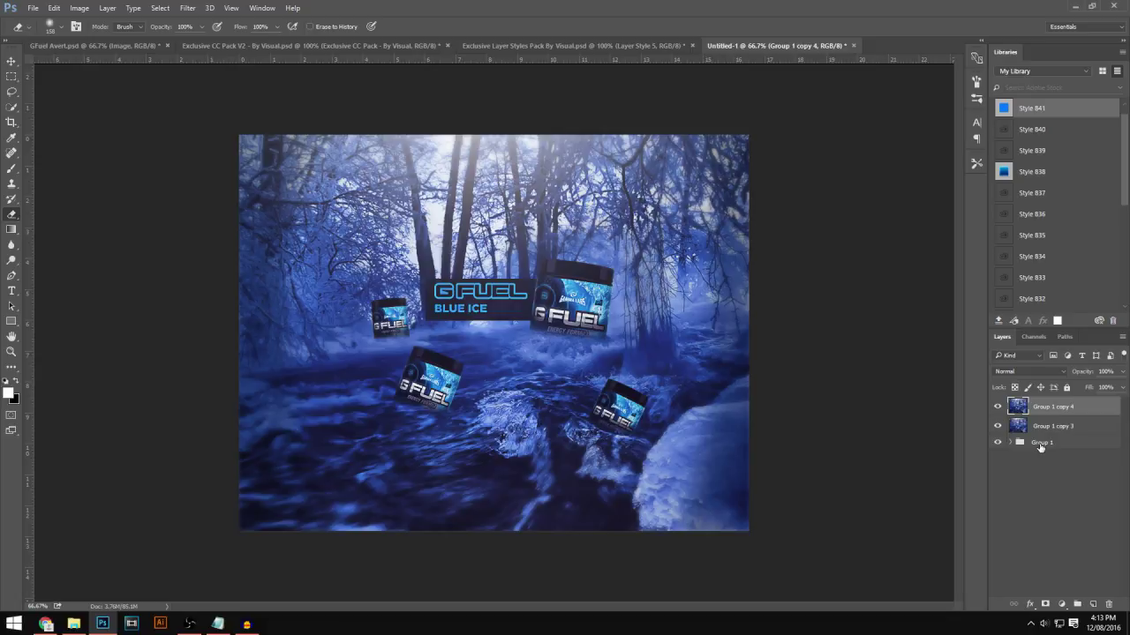
Apply the Glowing Edges filter to the top image layer with edge width 2, edge brightness 6 and smoothness 5
click(187, 8)
click(206, 55)
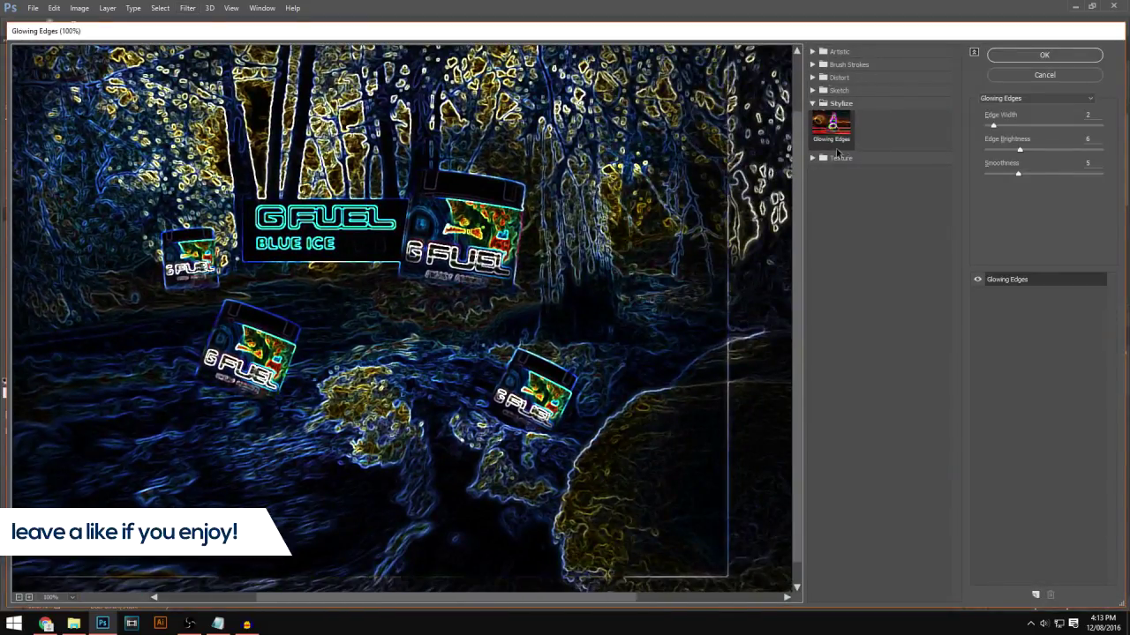
drag(592, 222, 680, 388)
click(1045, 55)
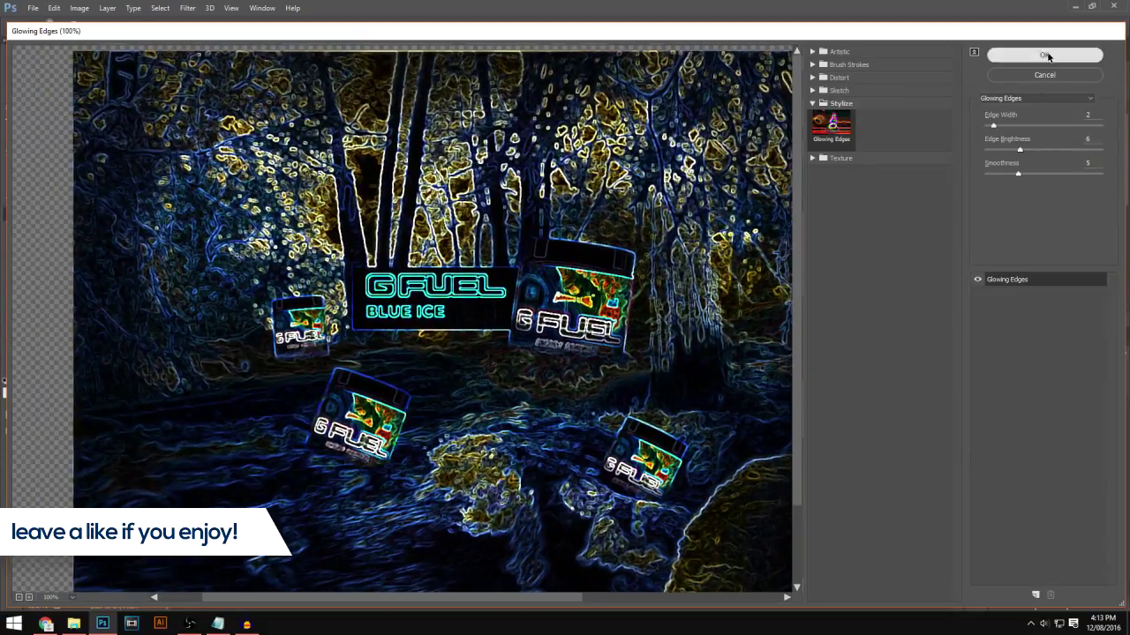
Blend the Glowing Edges layer in Overlay mode at 15% opacity, and merge it with the image layer below
click(1027, 371)
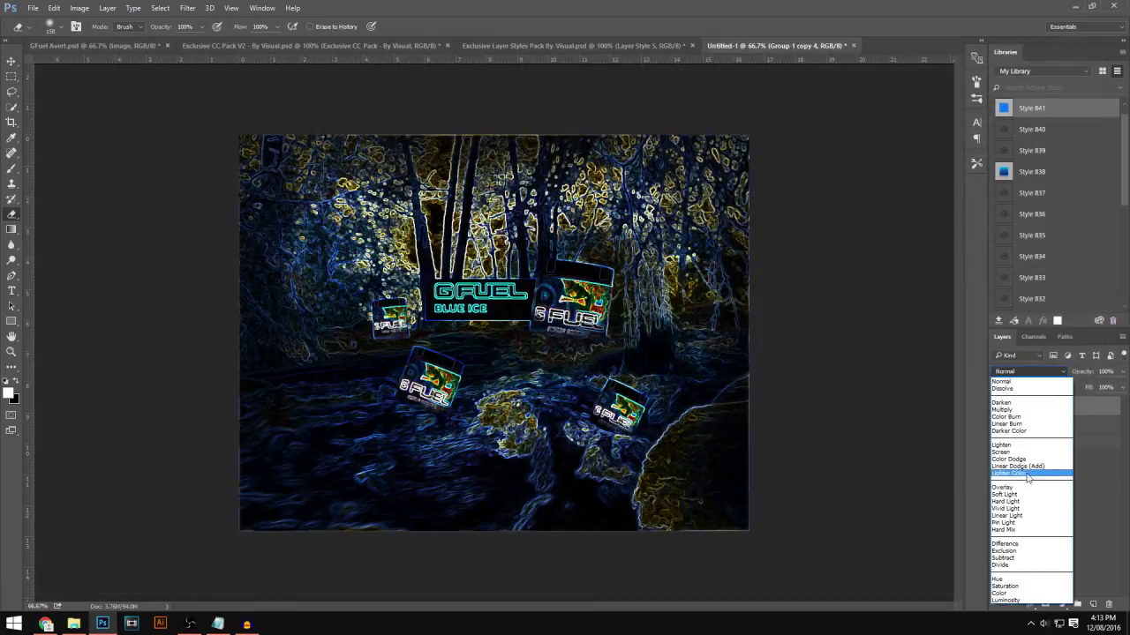
click(1024, 487)
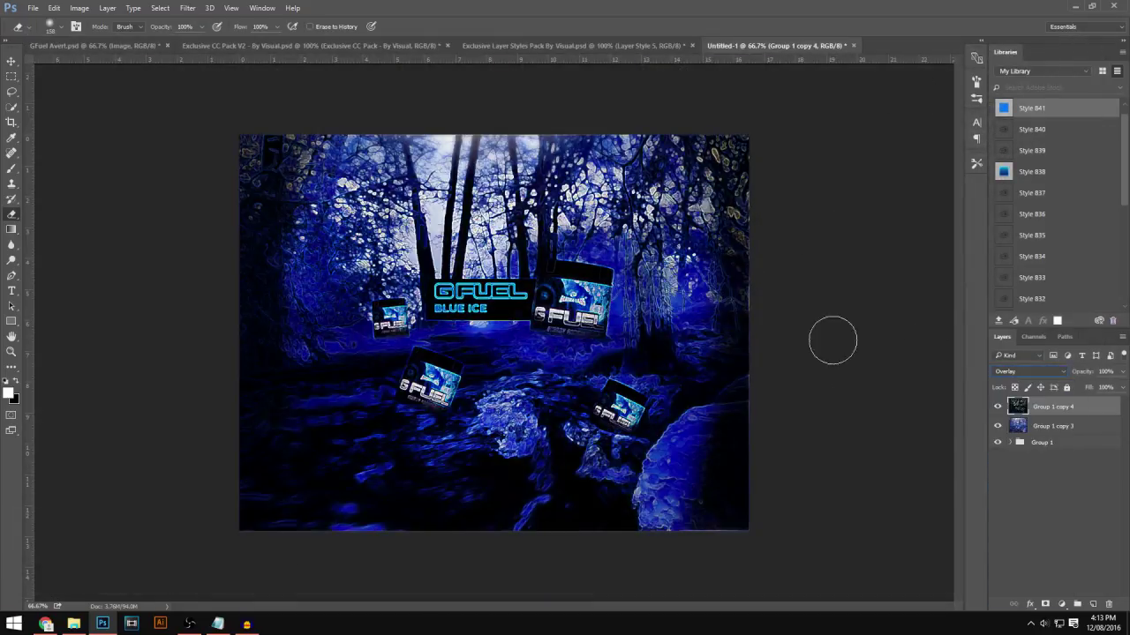
click(1103, 371)
text(15)
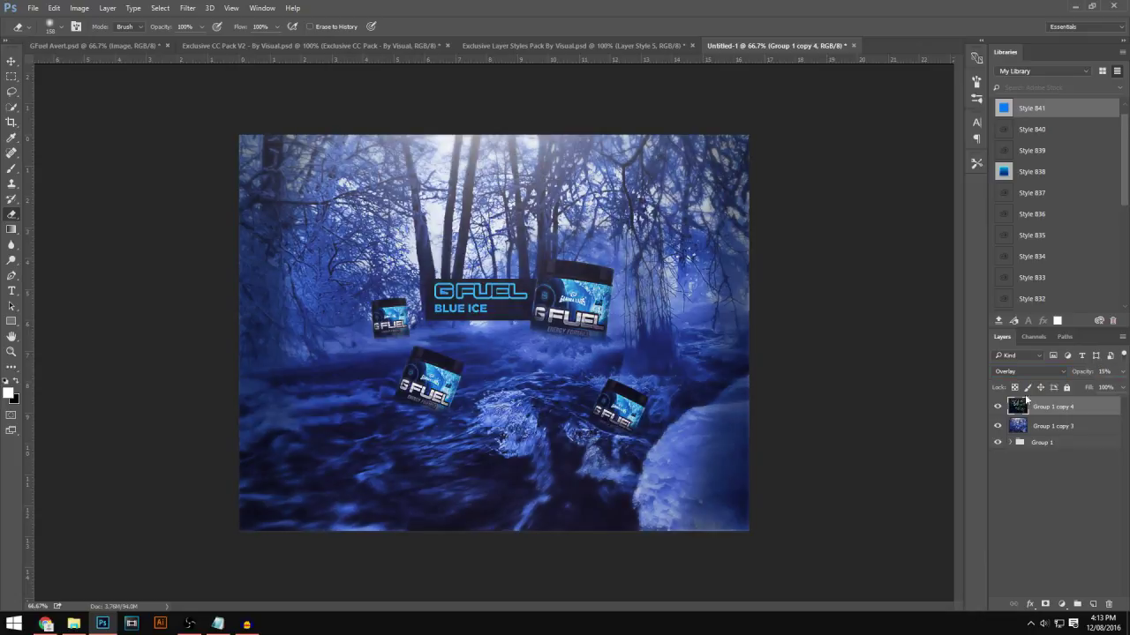
shift+click(1094, 427)
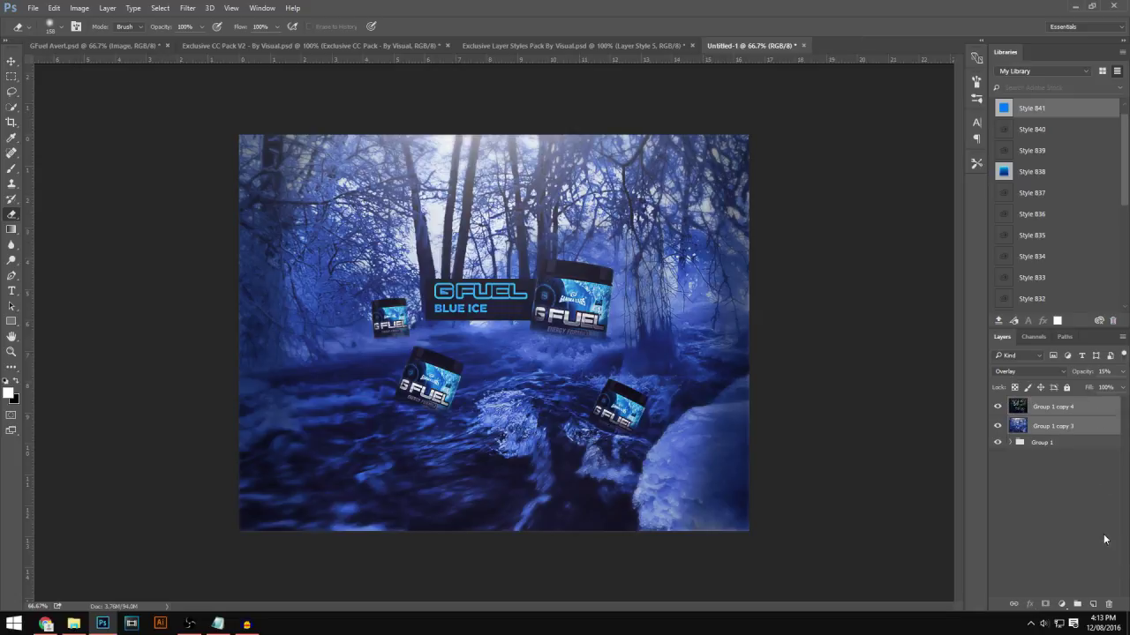
key(ctrl+e)
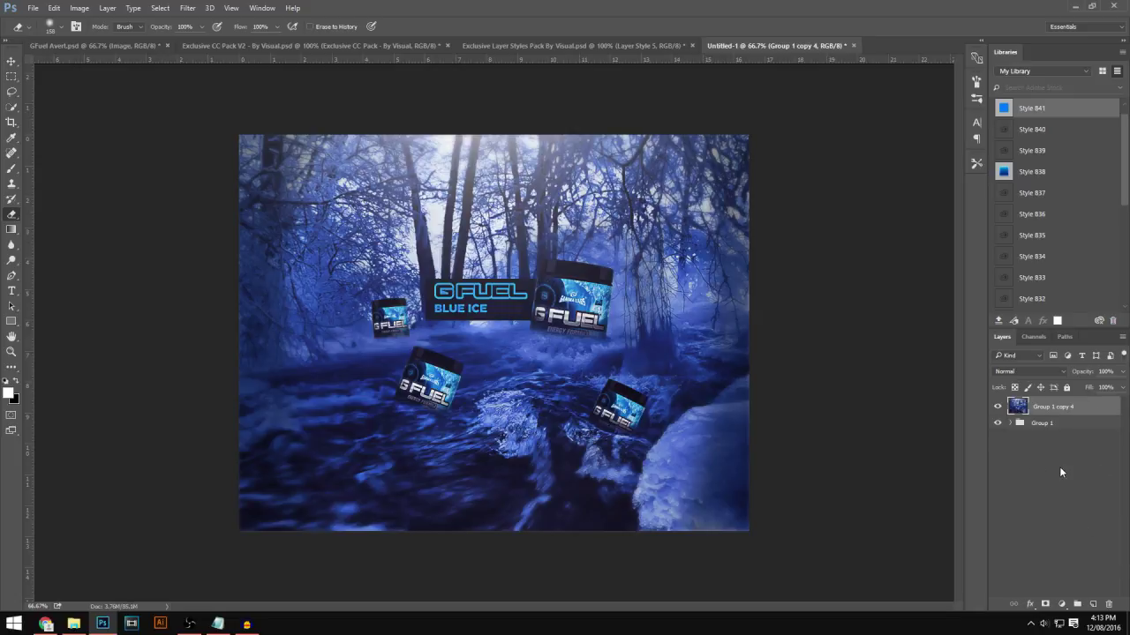
Duplicate the top image layer and limit the copy's blending to the red channel only
key(ctrl+j)
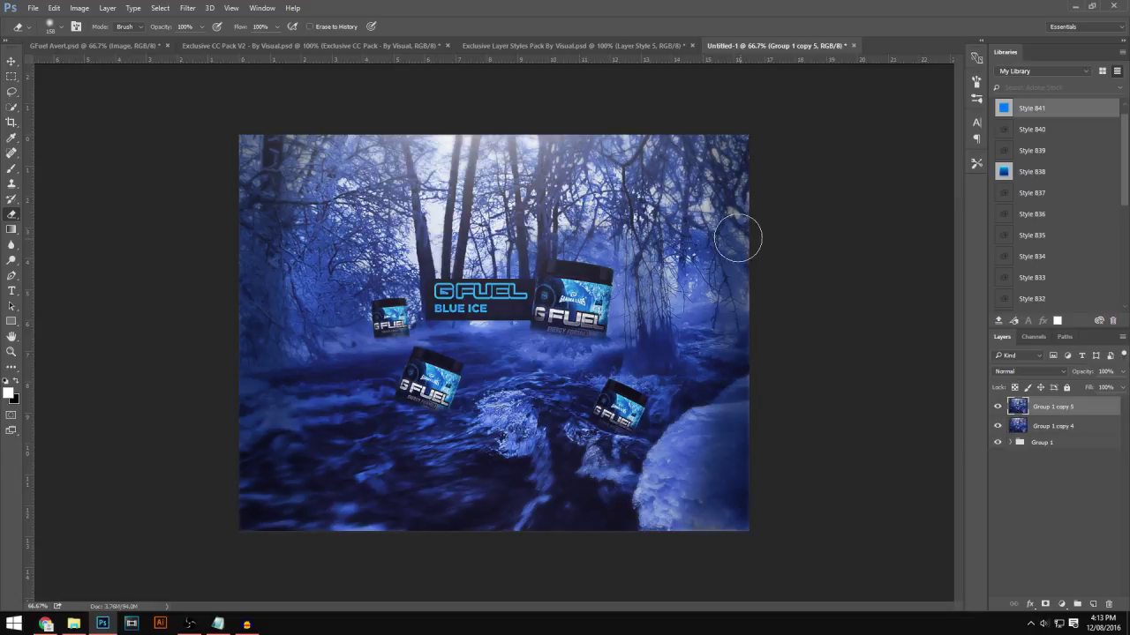
key(v)
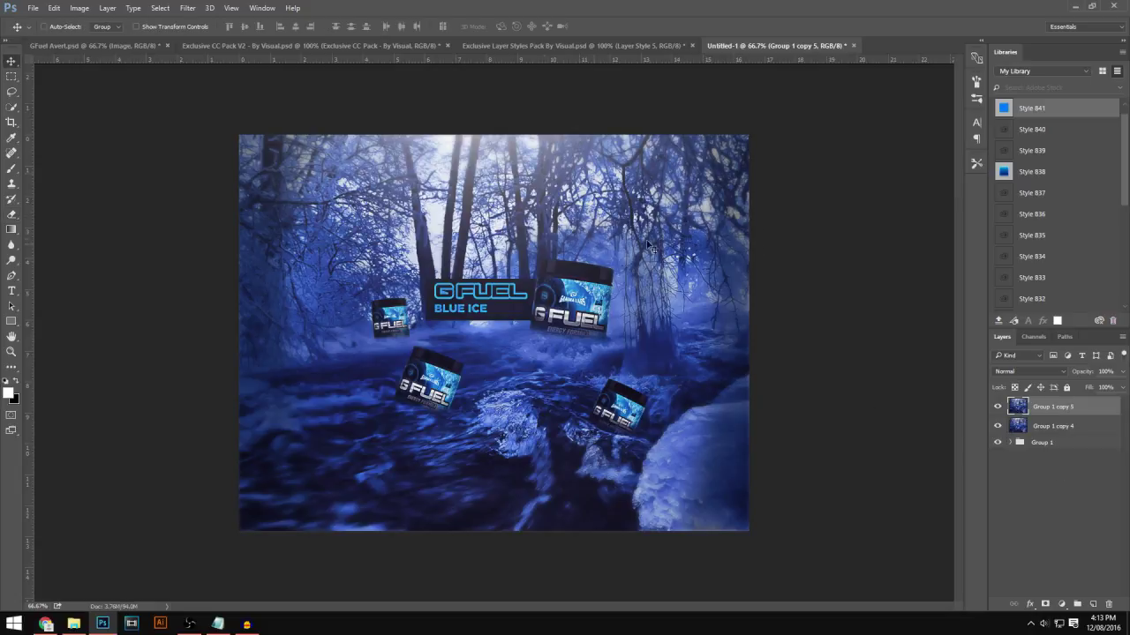
double_click(1082, 409)
click(830, 272)
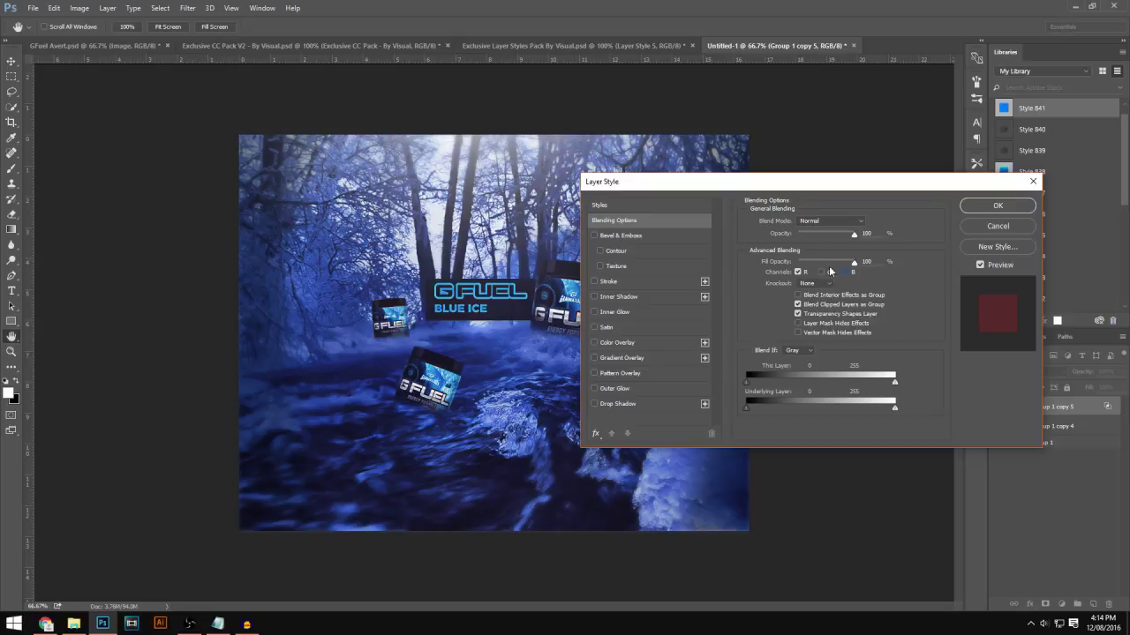
click(1001, 208)
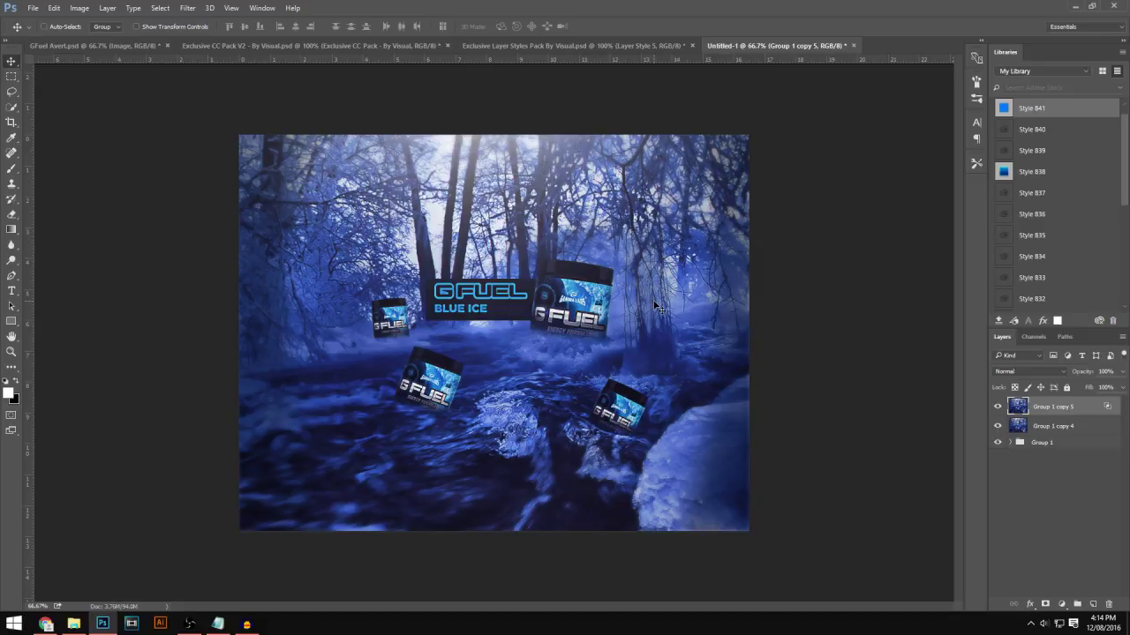
Duplicate the red-channel layer and switch the new copy's blending to the green channel only
key(ctrl)
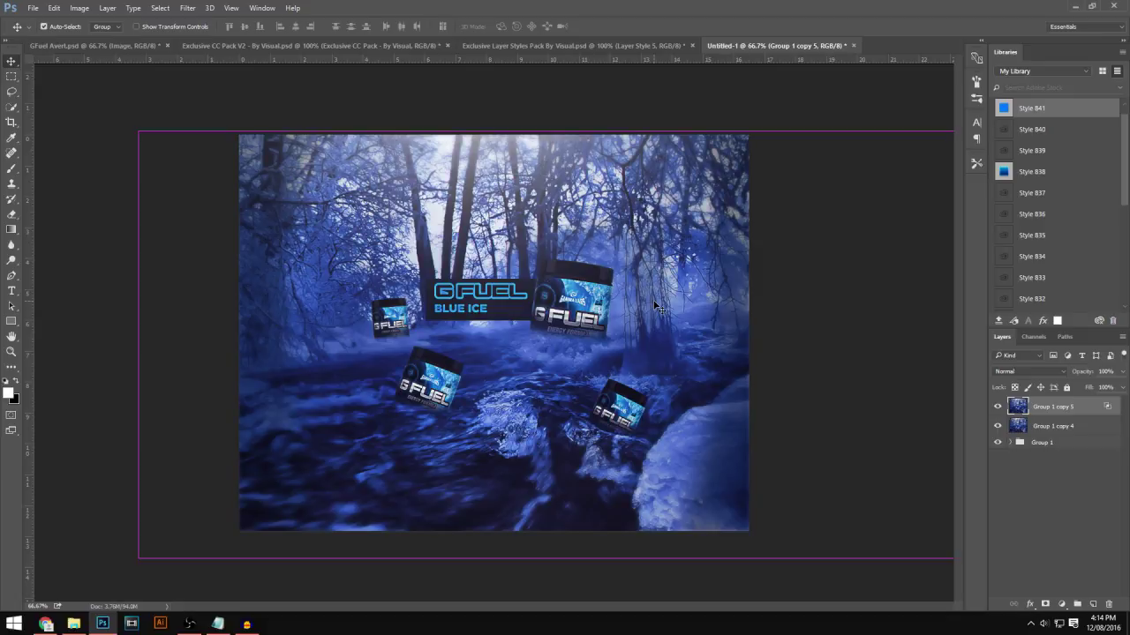
key(ctrl+j)
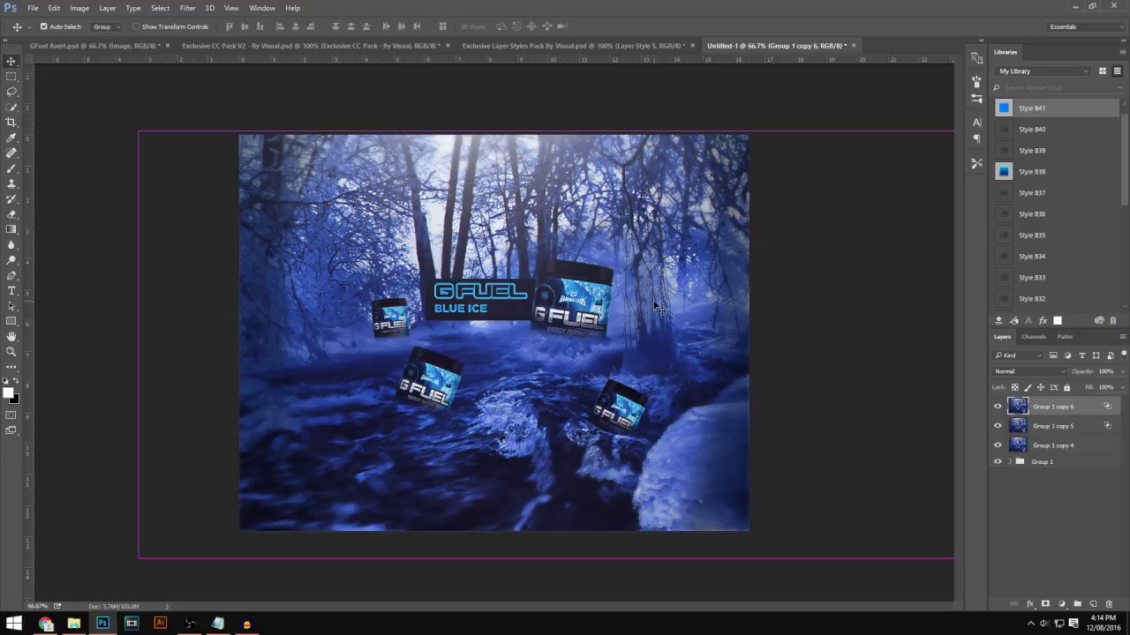
double_click(1088, 411)
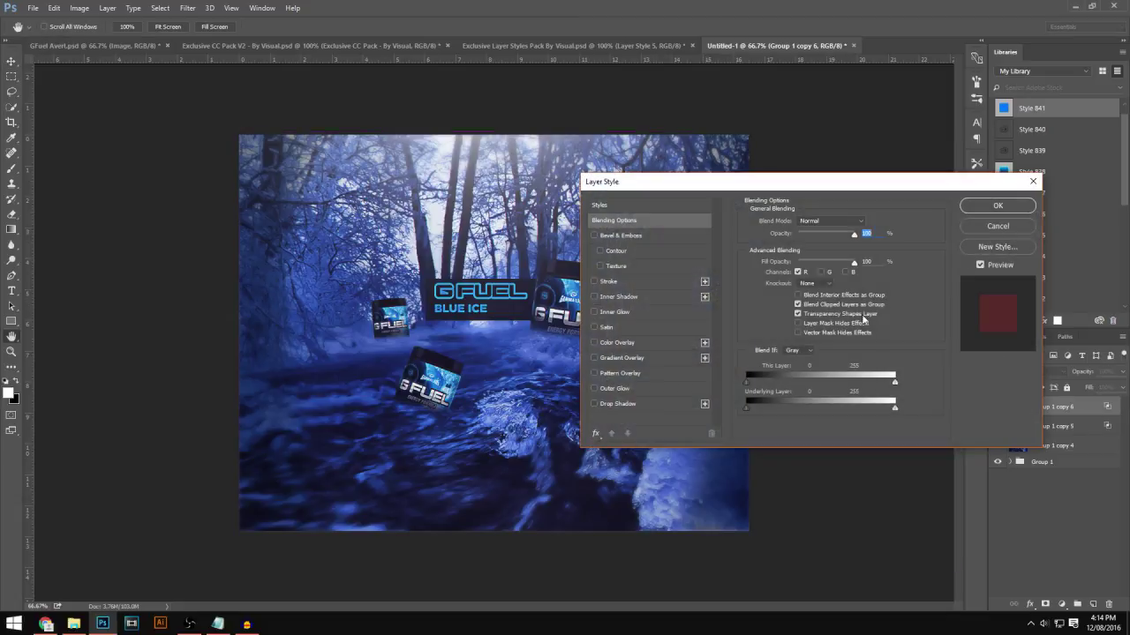
click(821, 272)
click(803, 272)
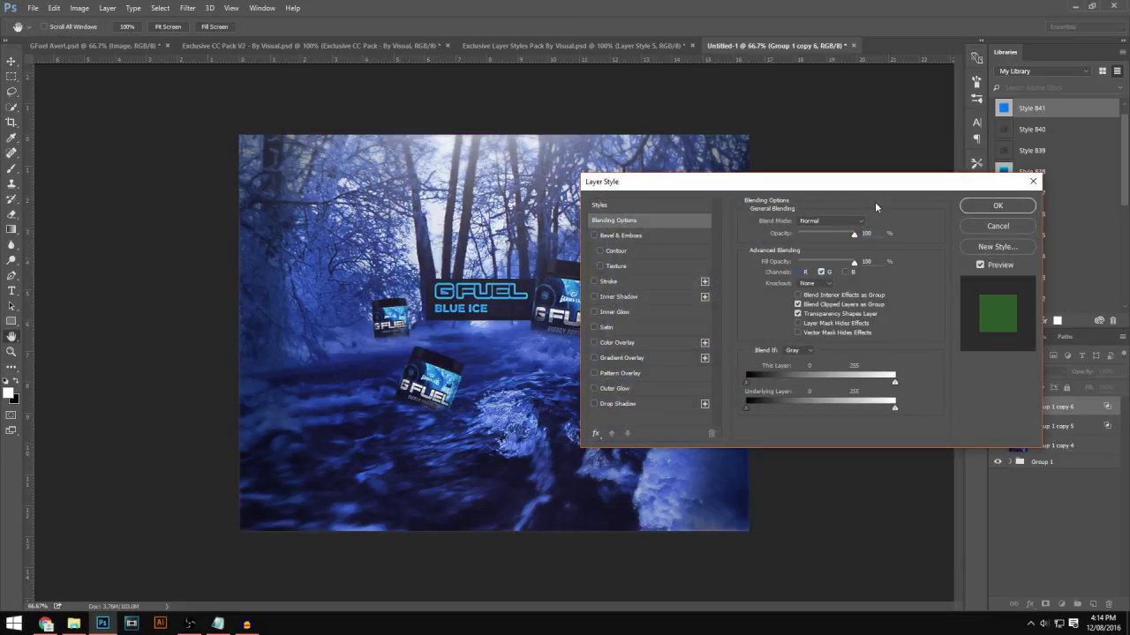
click(990, 204)
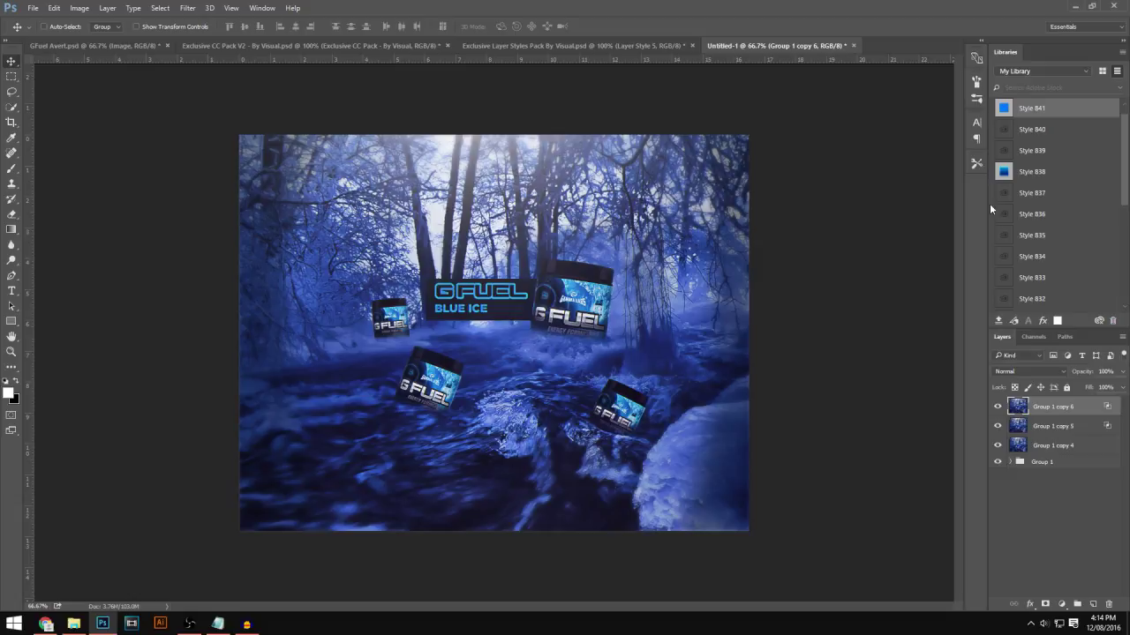
Duplicate the green-channel layer and switch the new copy's blending to the blue channel only
key(ctrl)
key(ctrl+j)
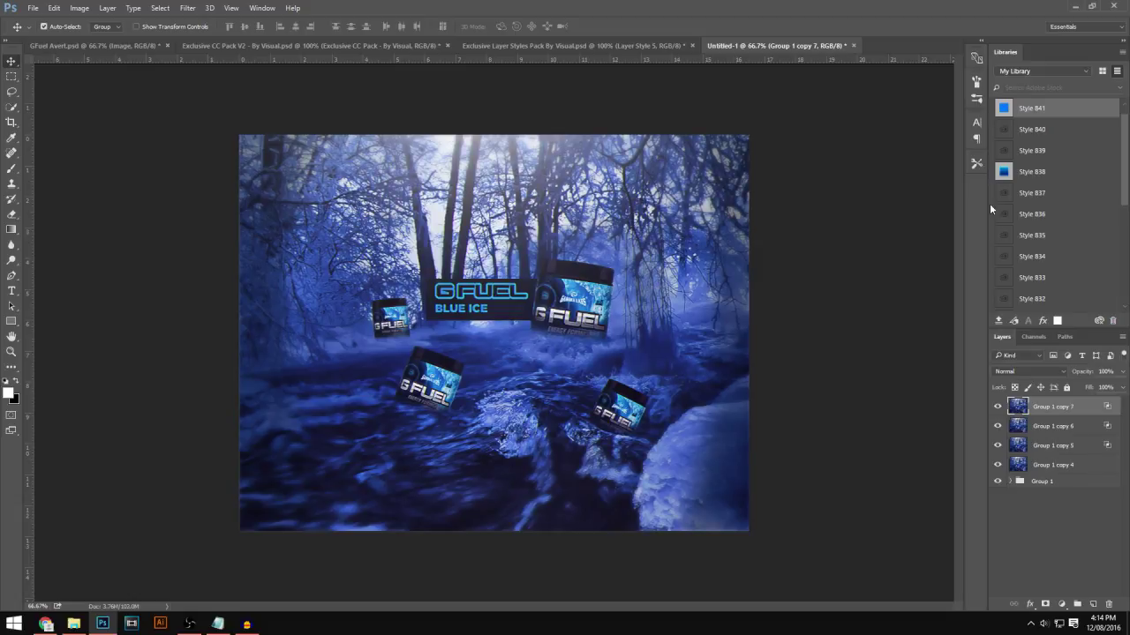
double_click(1087, 409)
click(845, 272)
click(821, 272)
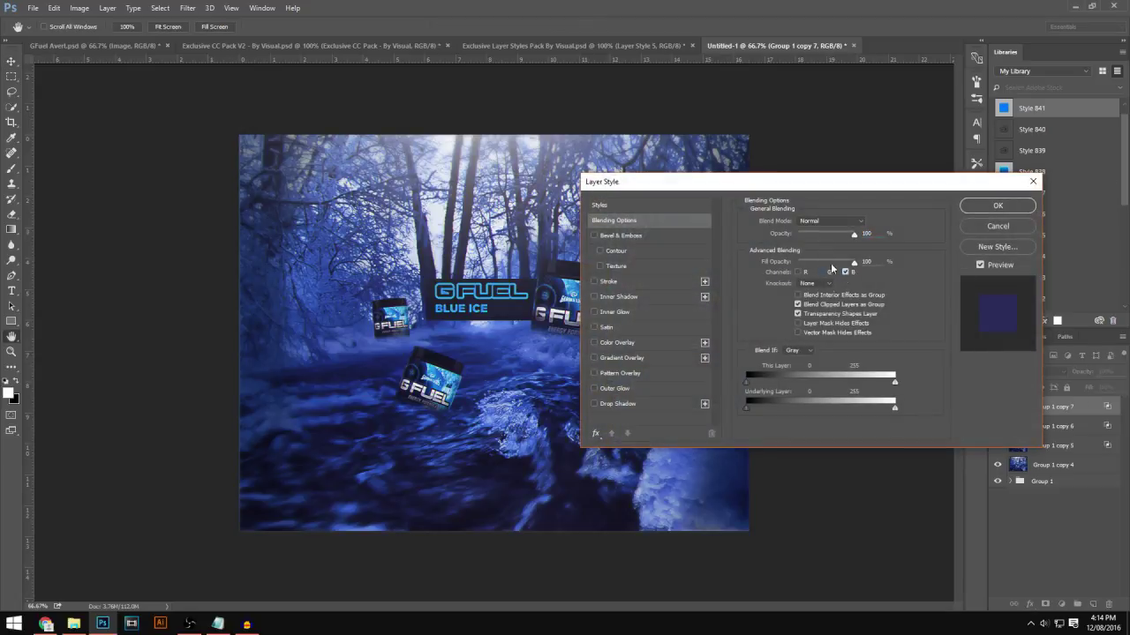
click(992, 204)
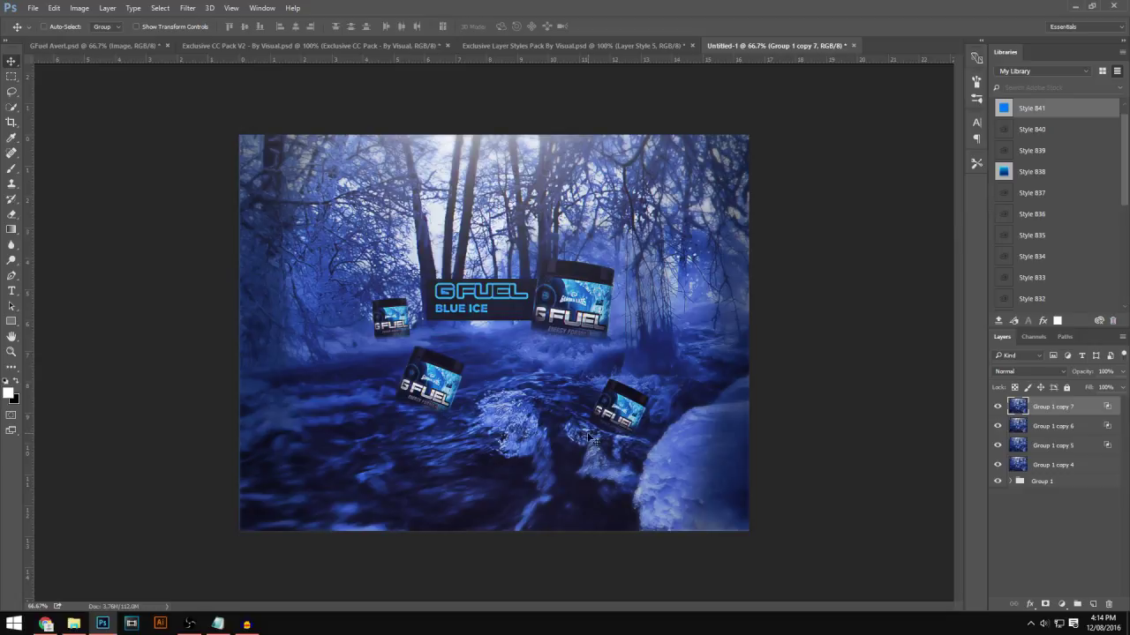
Examine the split-channel effect on the tubs and logo banner up close and across the whole image
key(ctrl+plus)
key(ctrl+plus)
key(ctrl+plus)
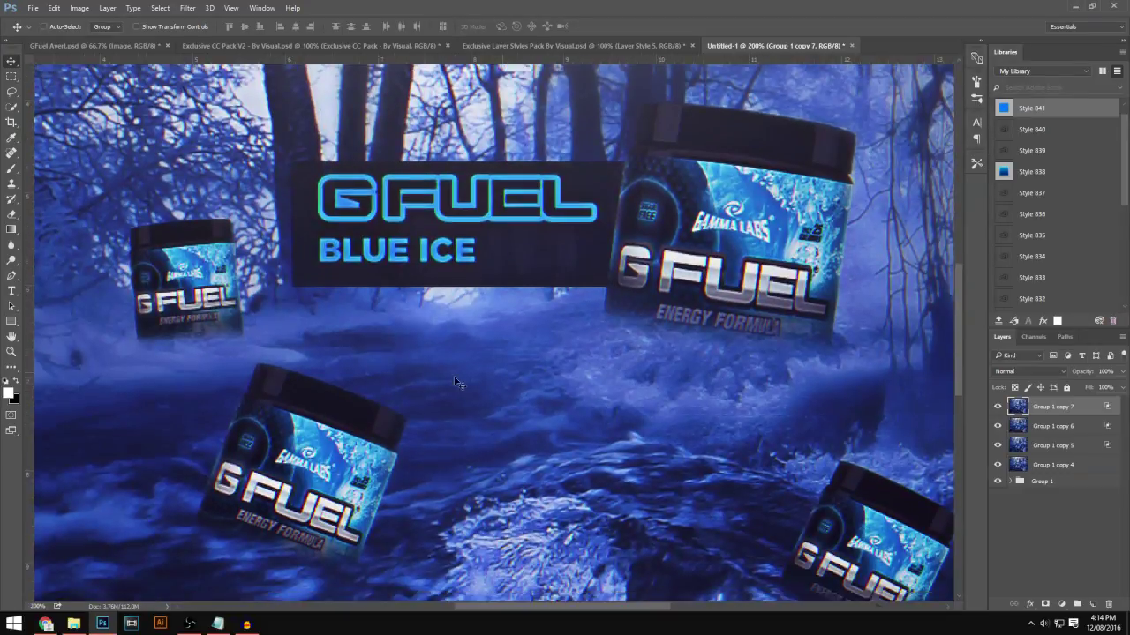
scroll(530, 397, down, 3)
key(ctrl+minus)
key(ctrl+minus)
key(ctrl+minus)
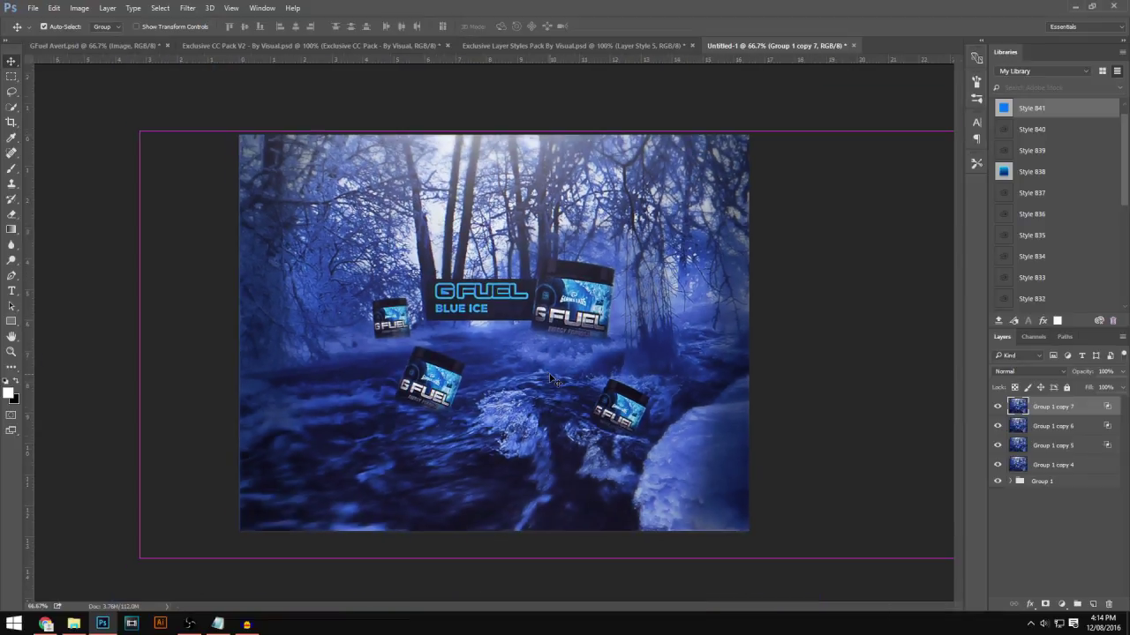
key(ctrl)
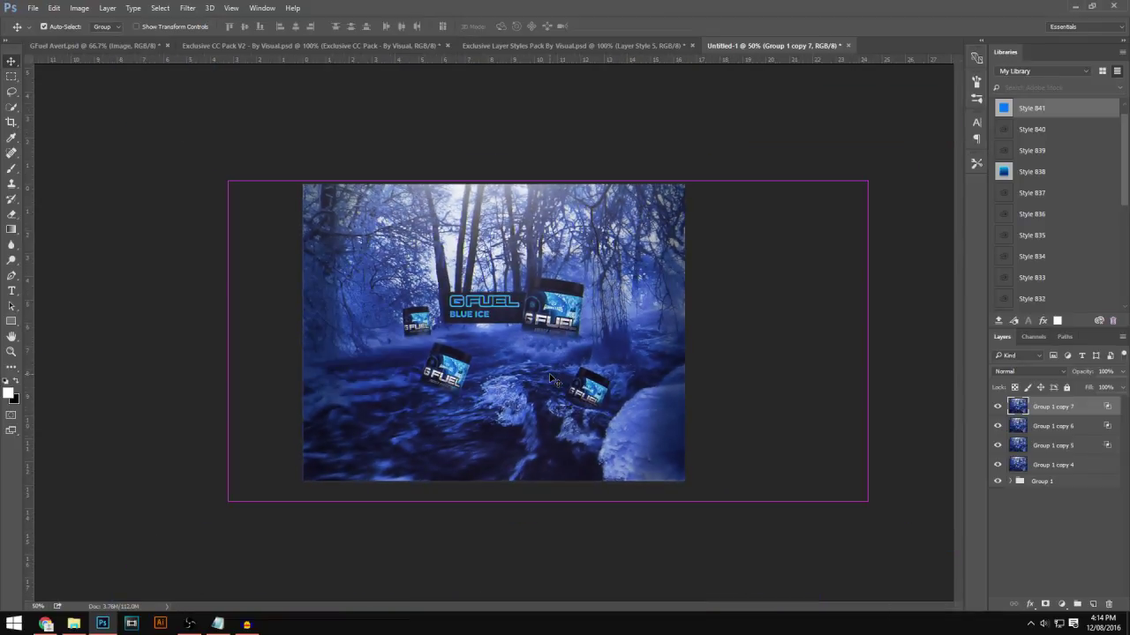
key(ctrl+minus)
key(ctrl+plus)
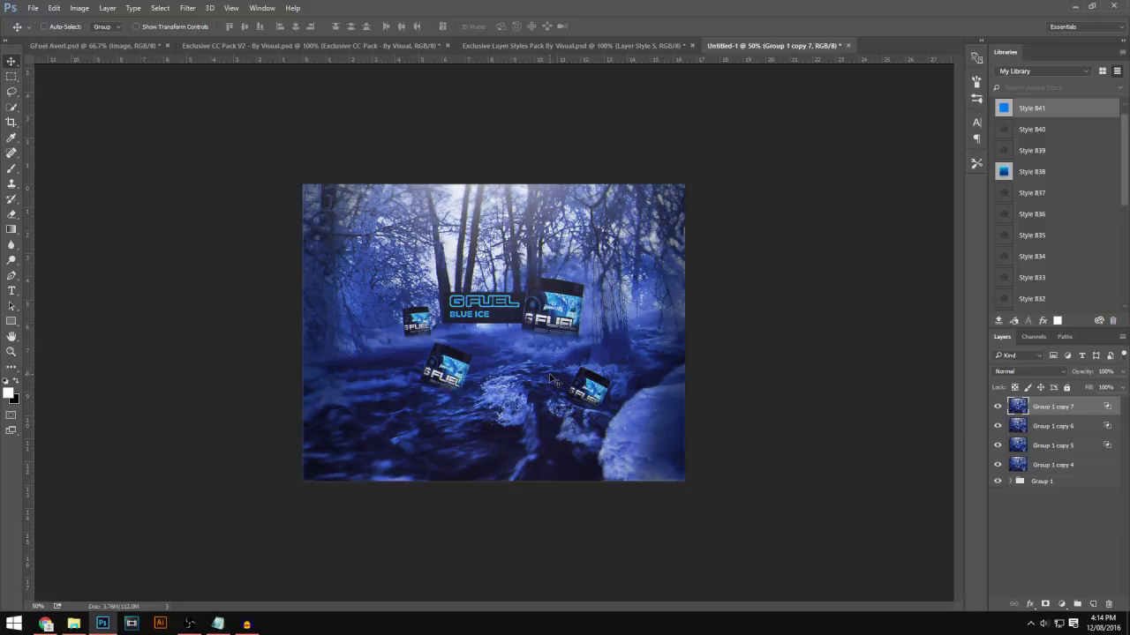
key(ctrl+plus)
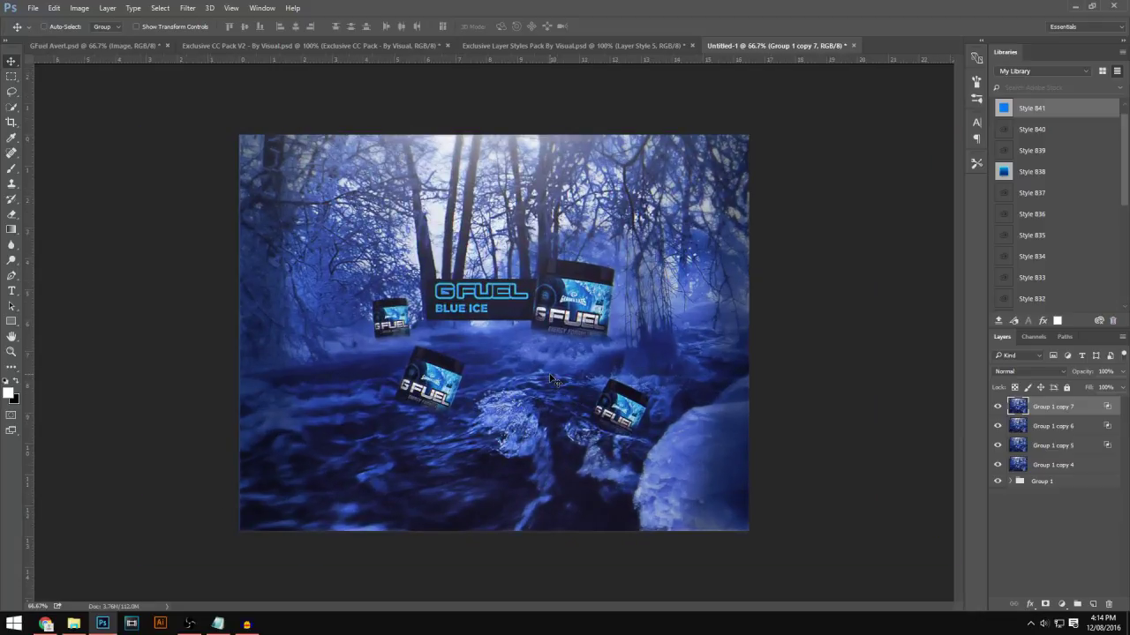